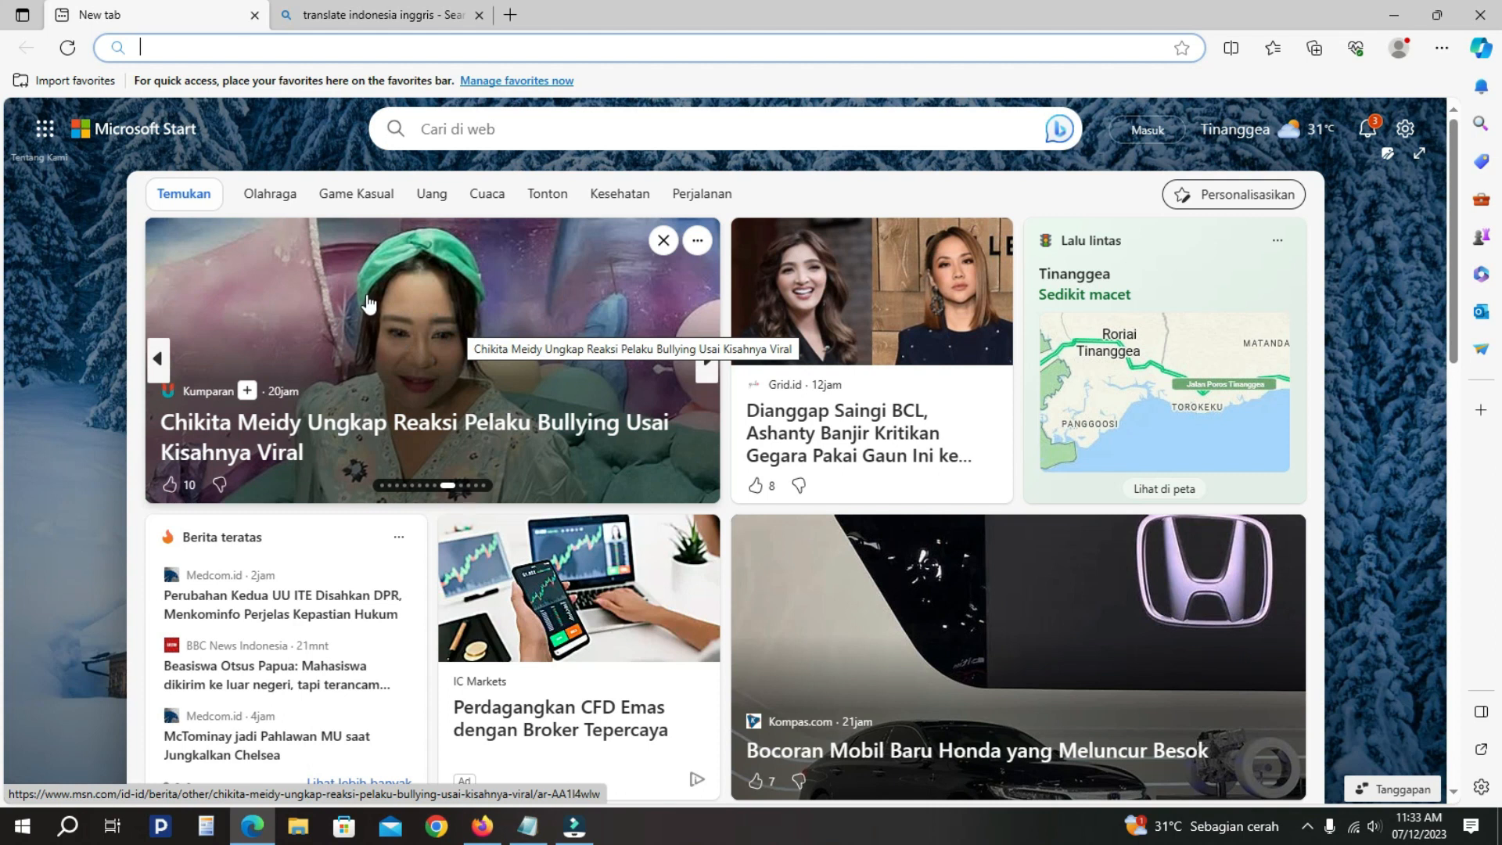
Search the web for "leonardo ai" and open the Leonardo.Ai website from the results
left_click(161, 46)
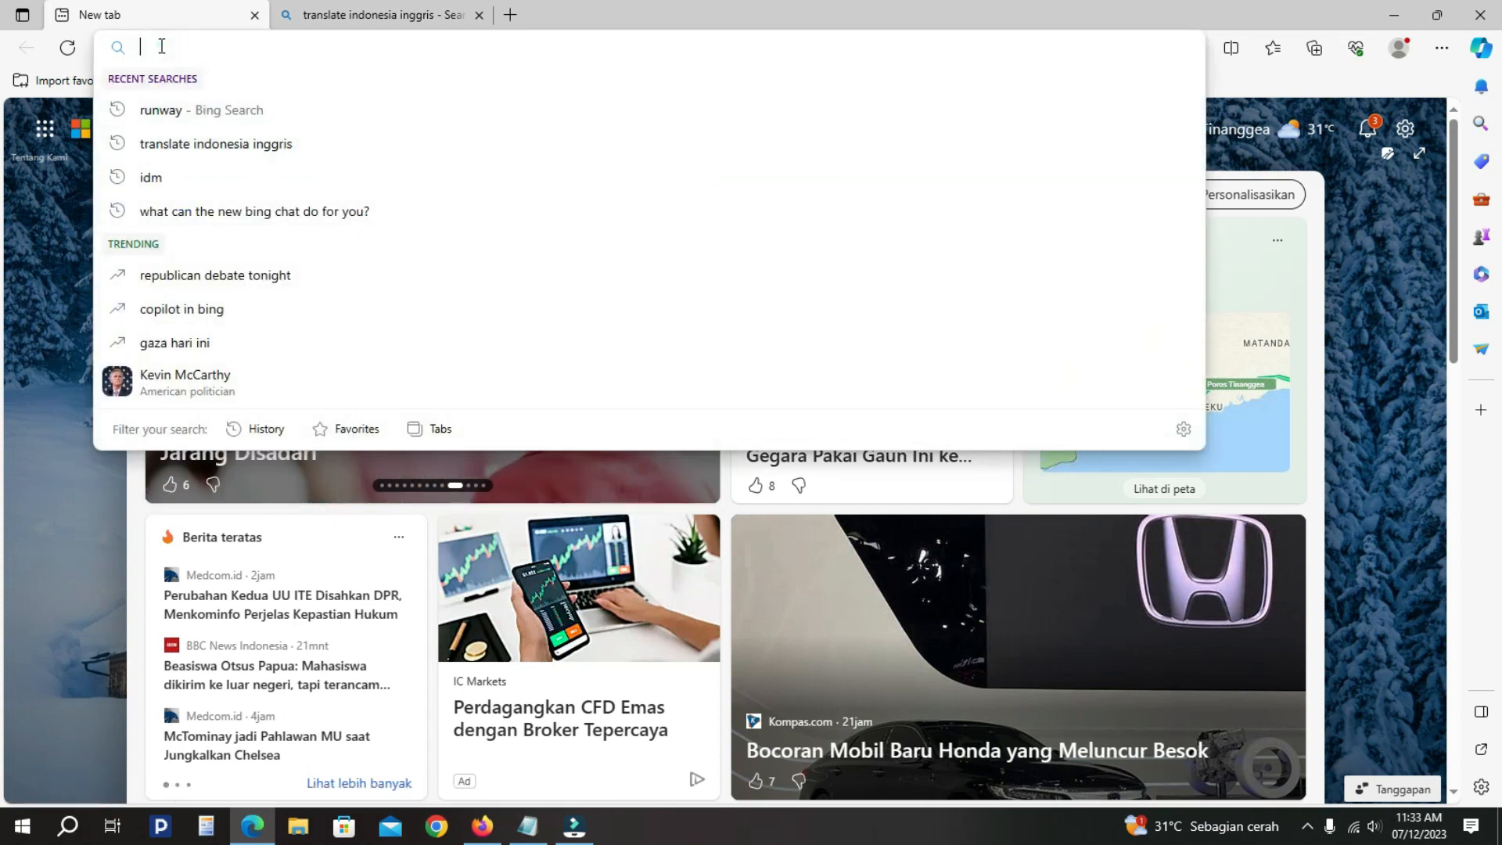
type("leonardo")
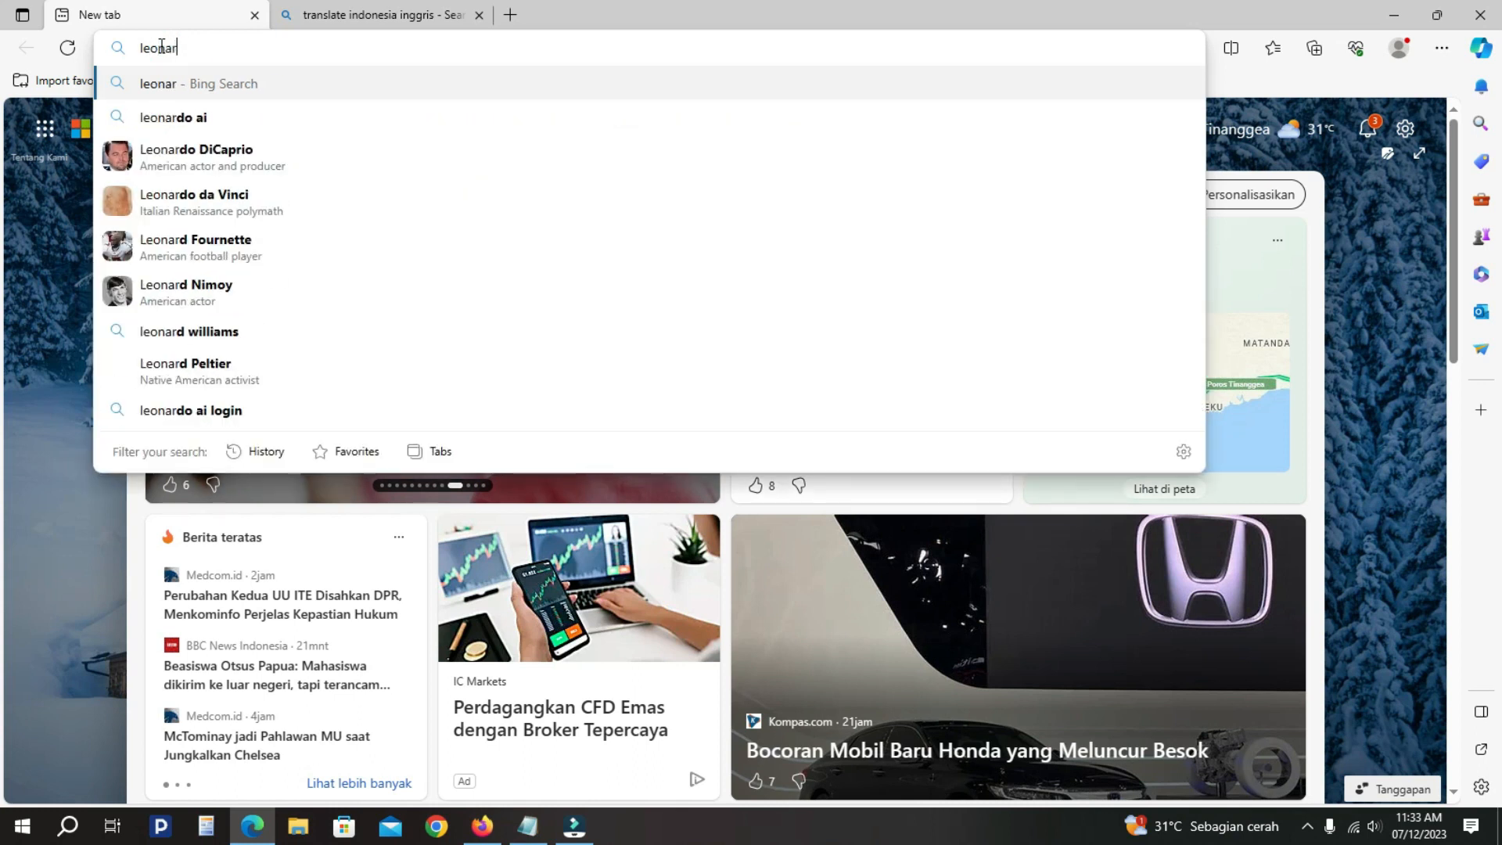
key("Return")
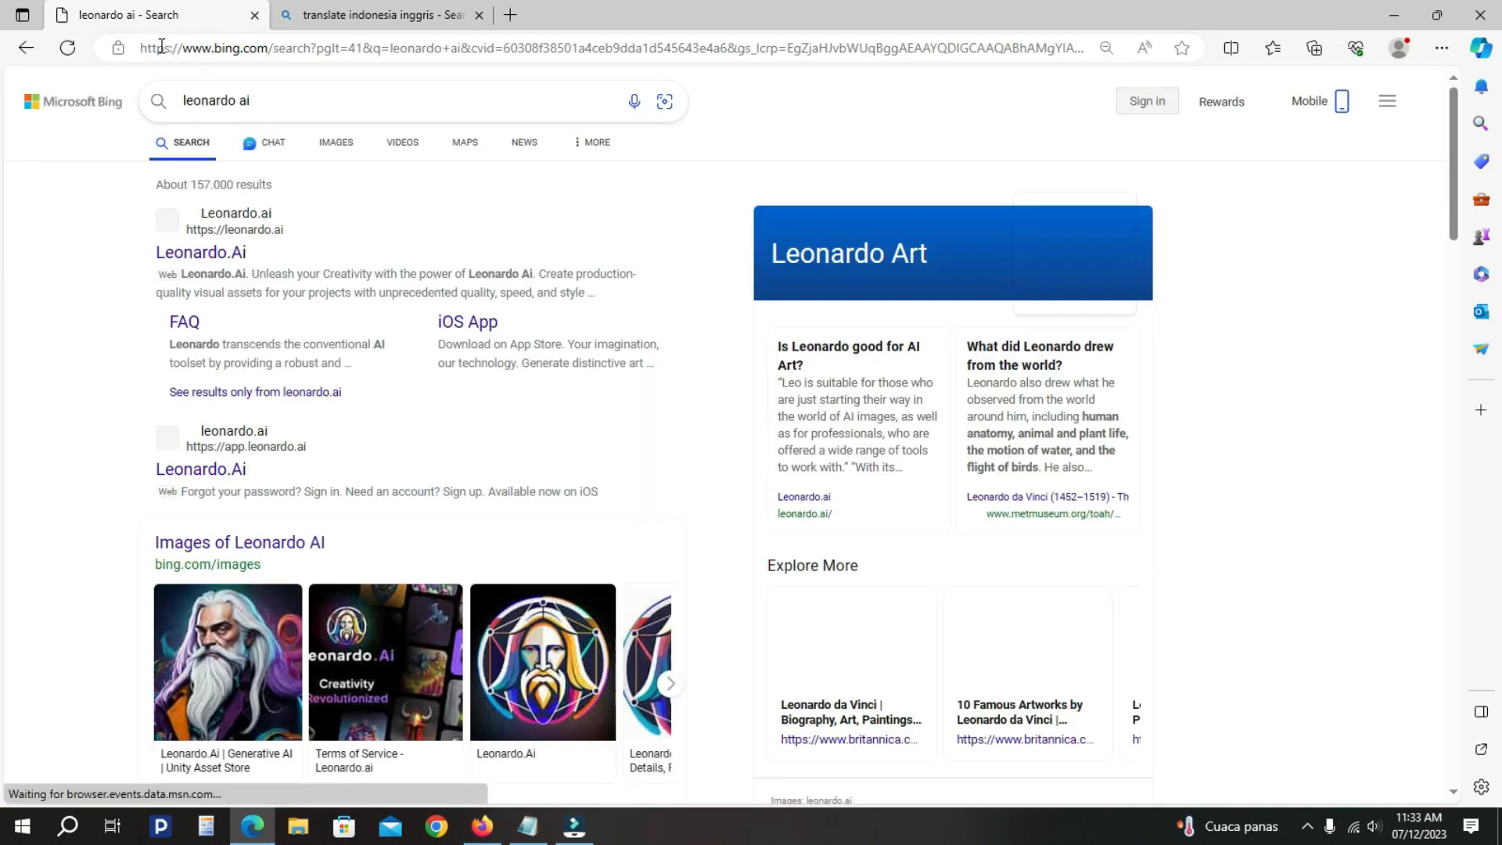
left_click(192, 264)
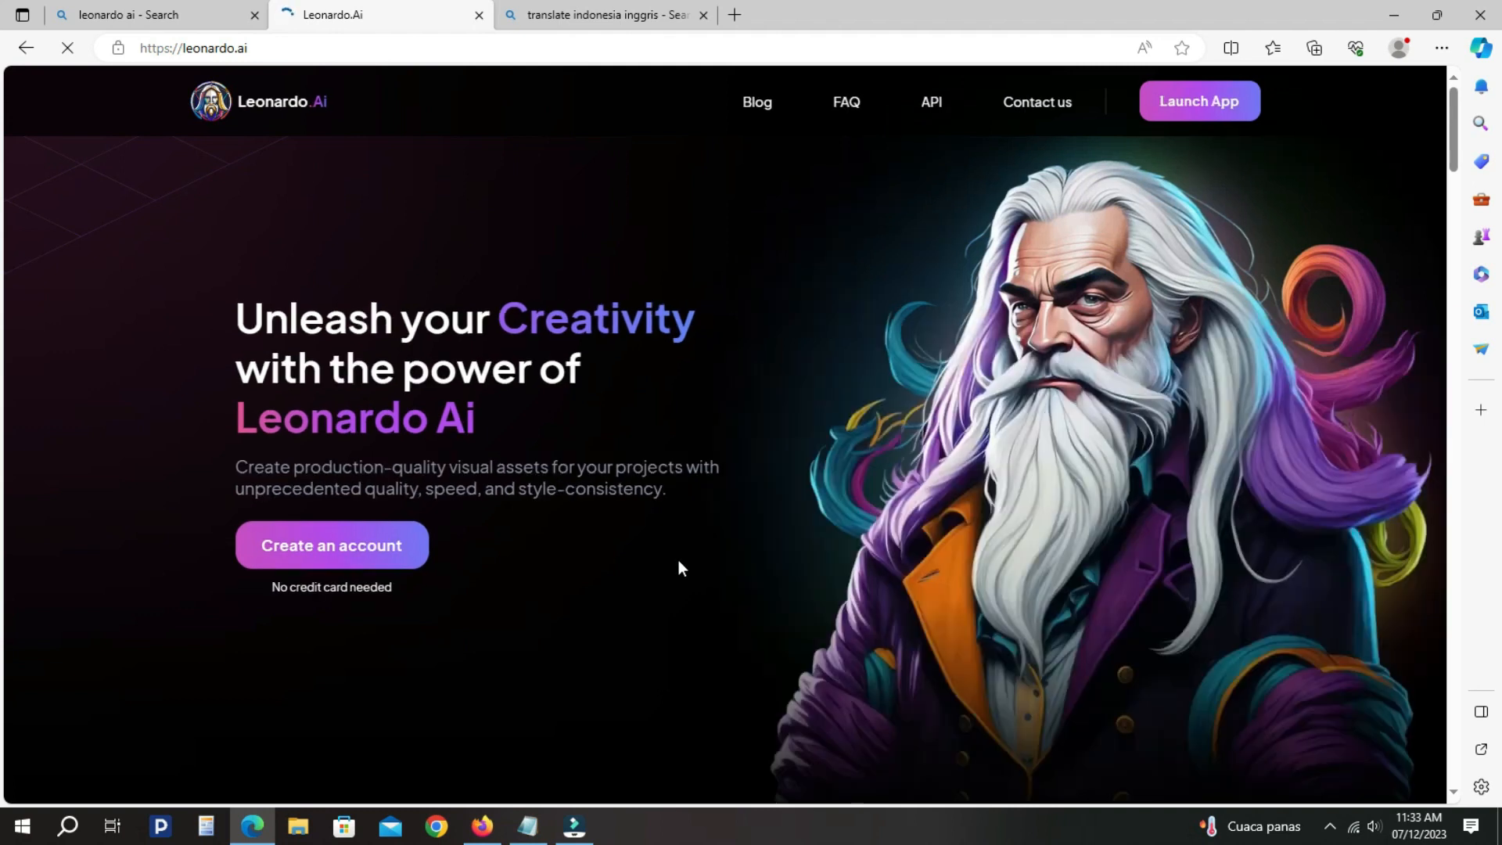
Start creating a Leonardo.Ai account and sign up with the existing Google account
left_click(357, 547)
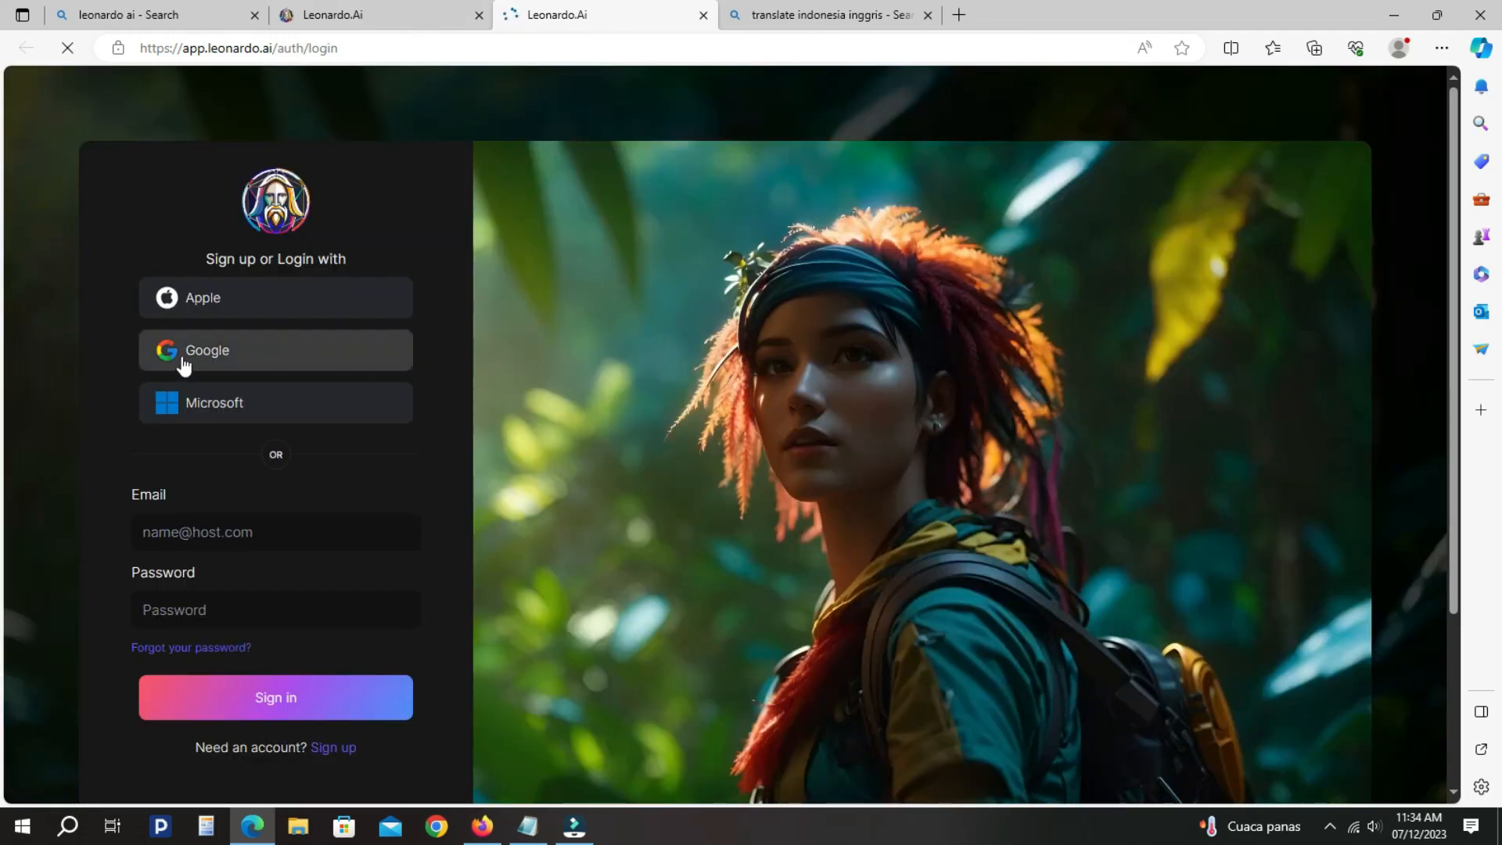
left_click(247, 359)
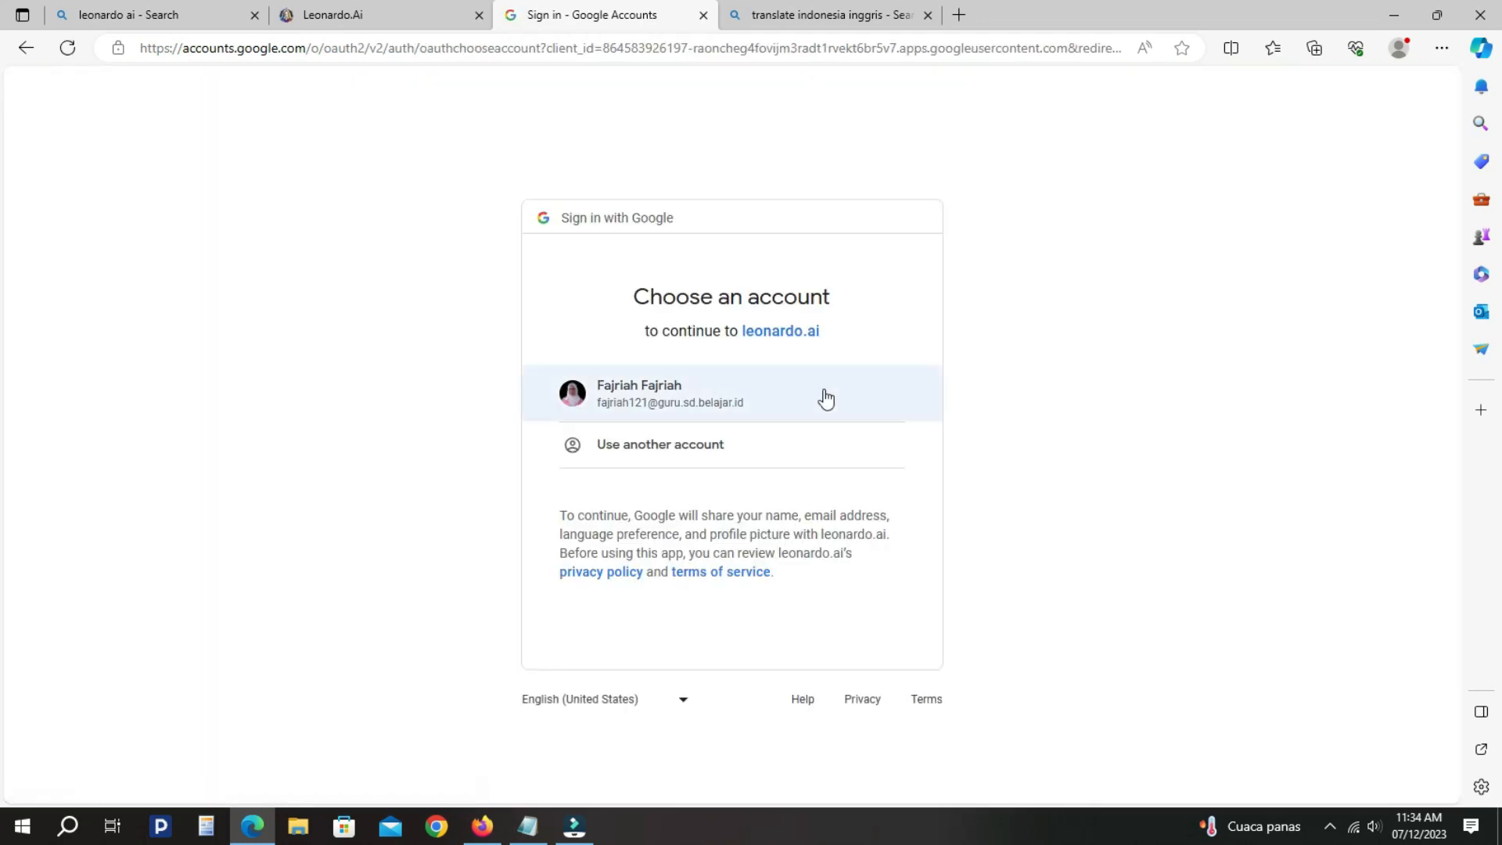
left_click(641, 389)
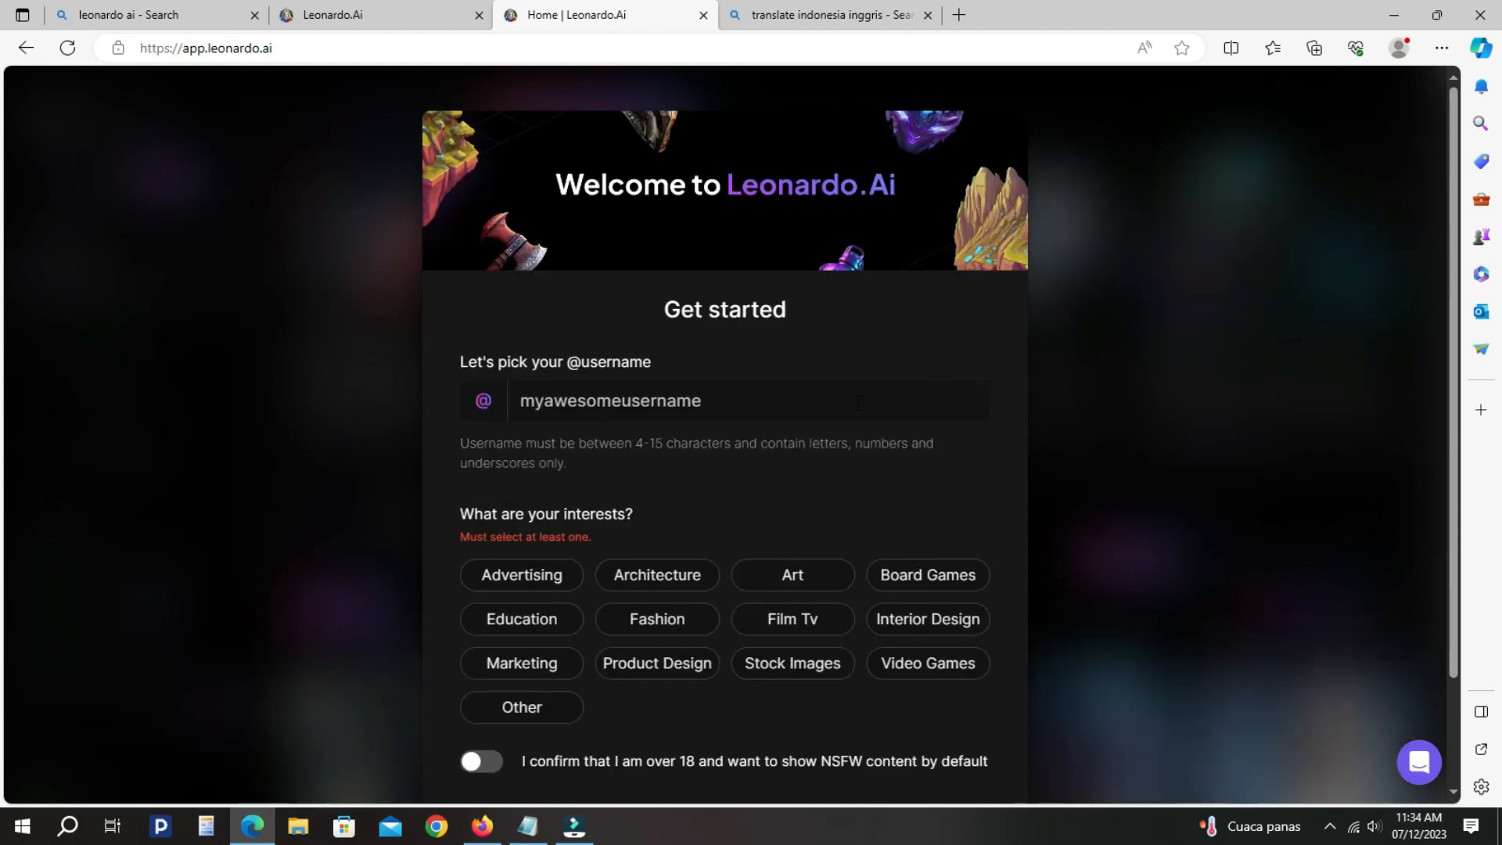
Enter the account username, select Art as the interest, toggle the over-18 NSFW confirmation and continue to the role question
left_click(557, 401)
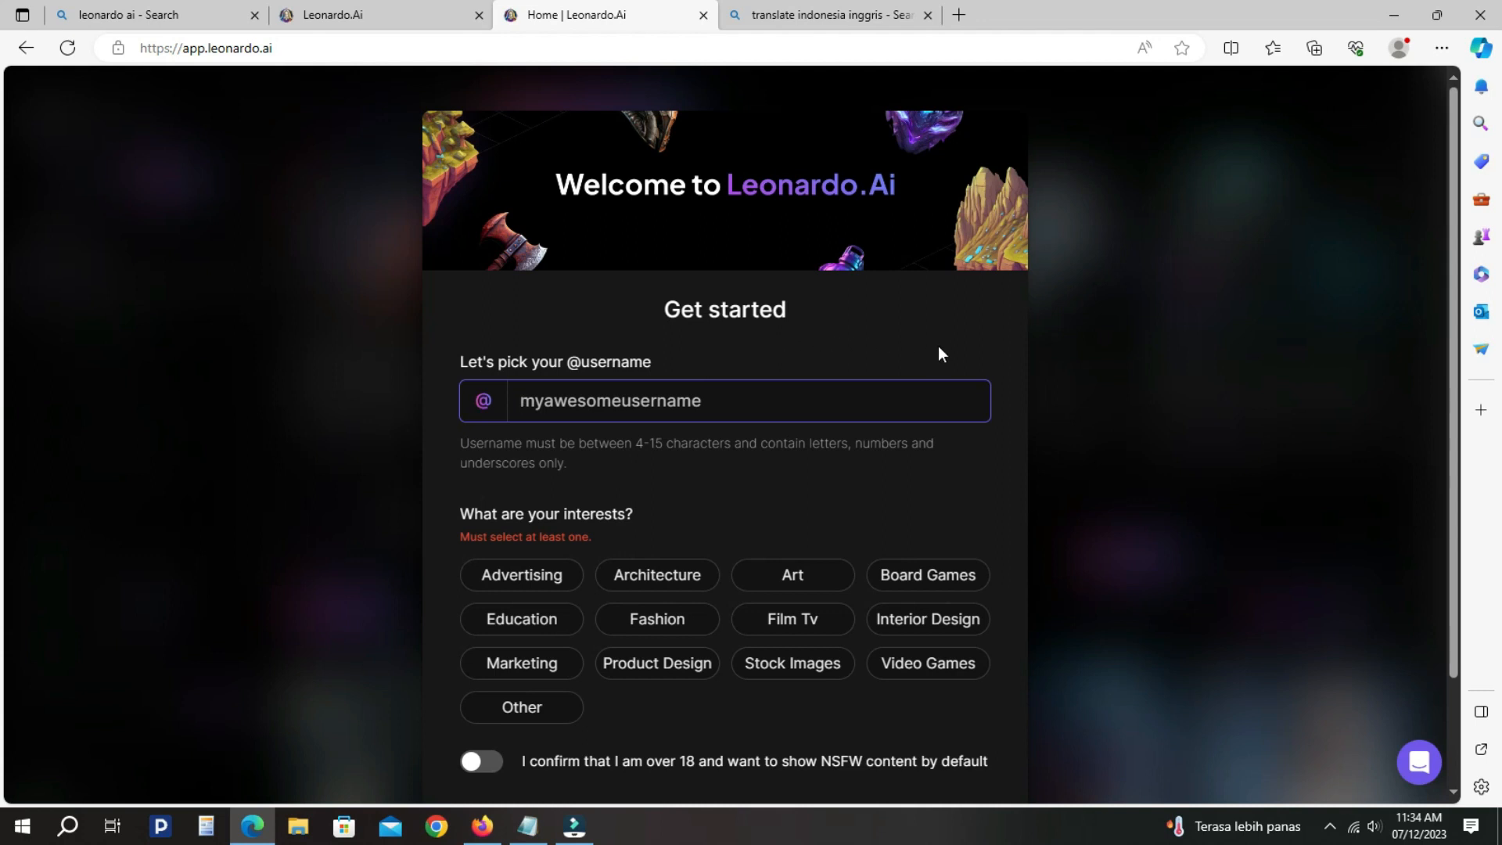
type("fajeriah")
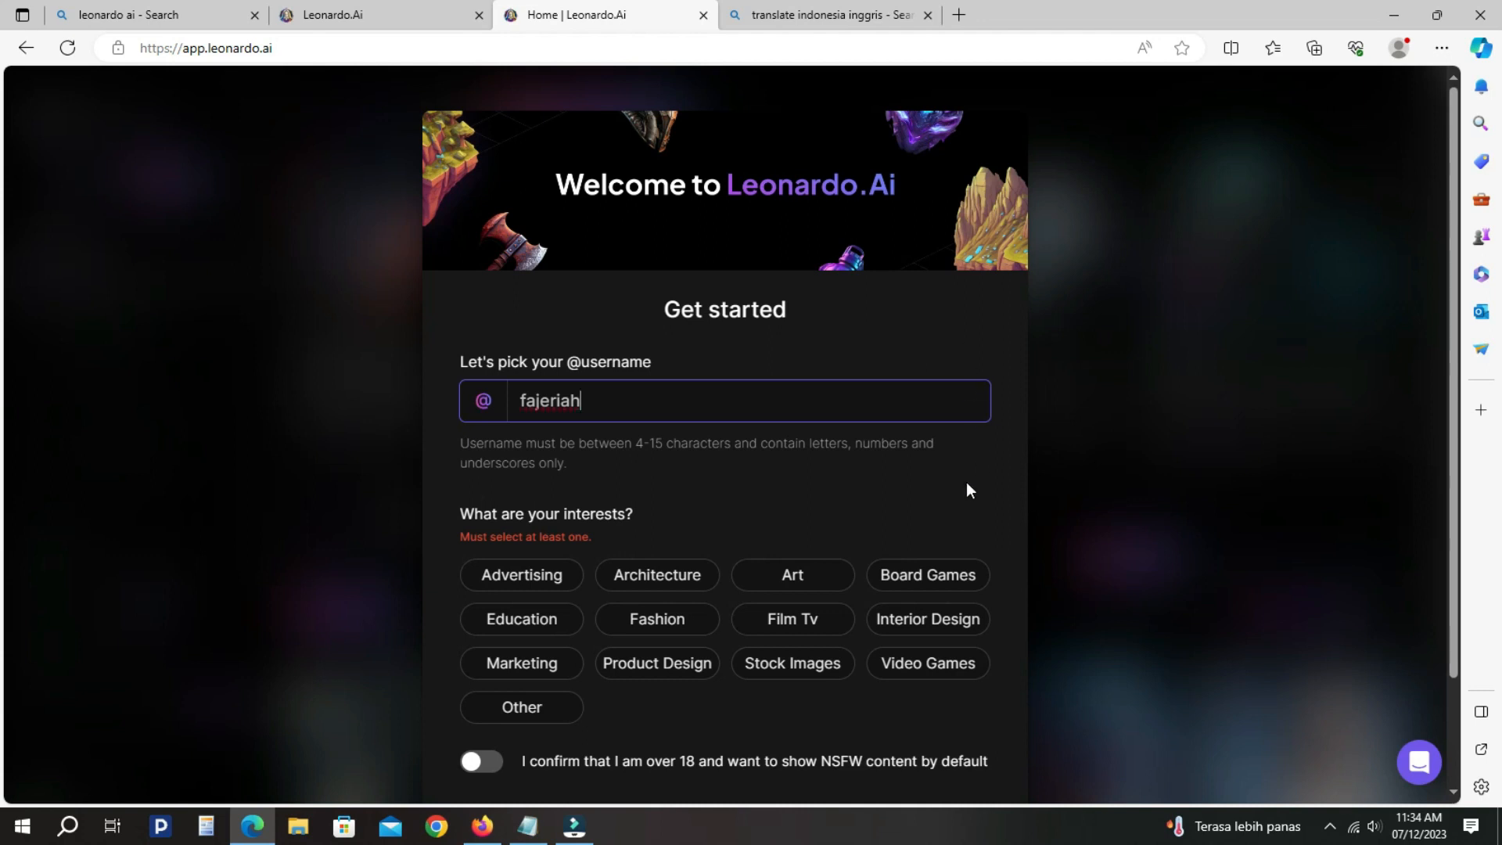
left_click(803, 585)
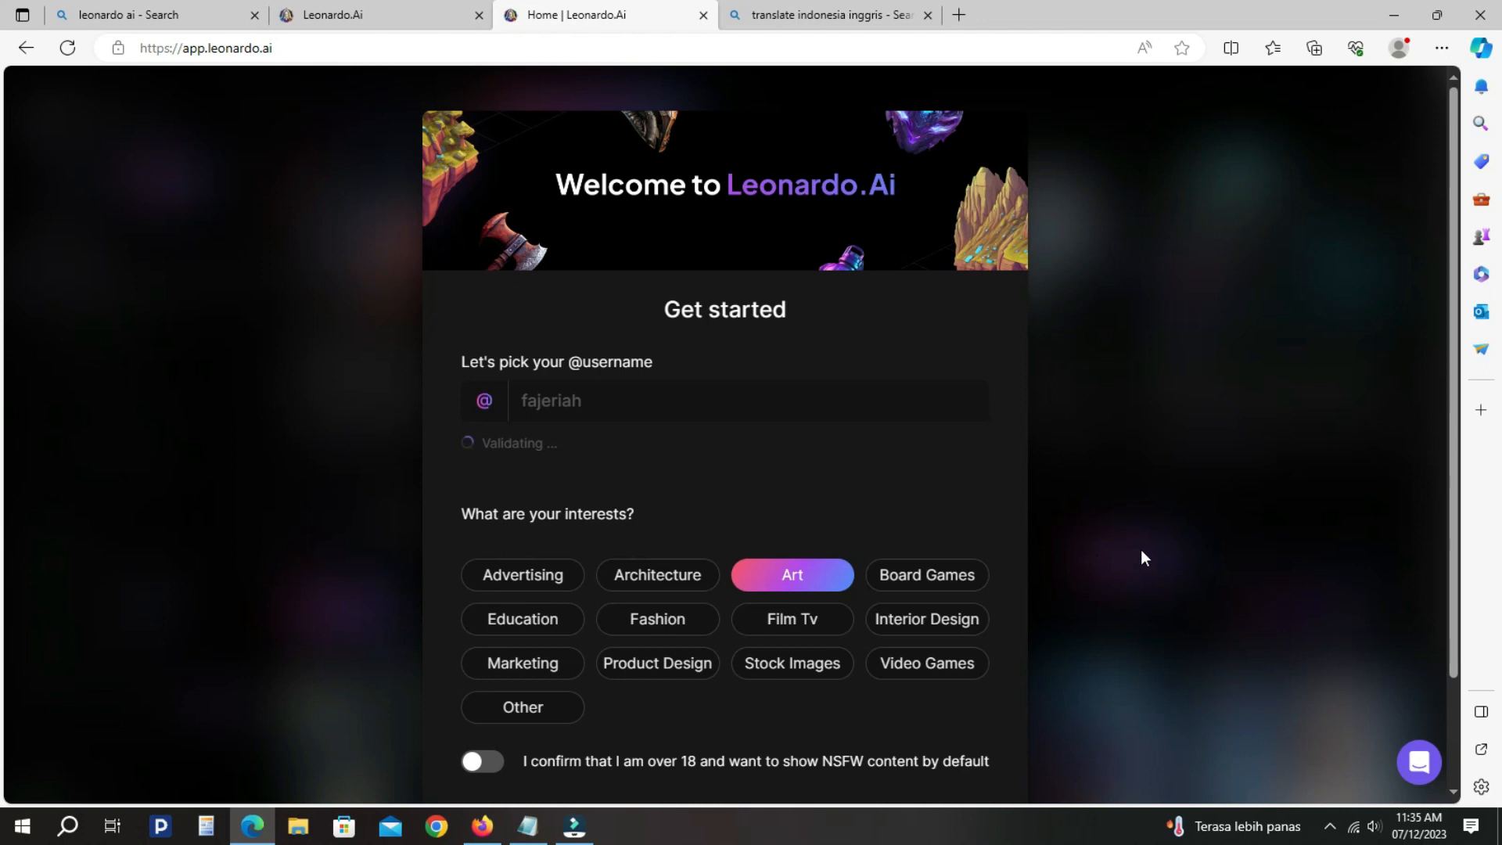
scroll(1127, 561, "down", 2)
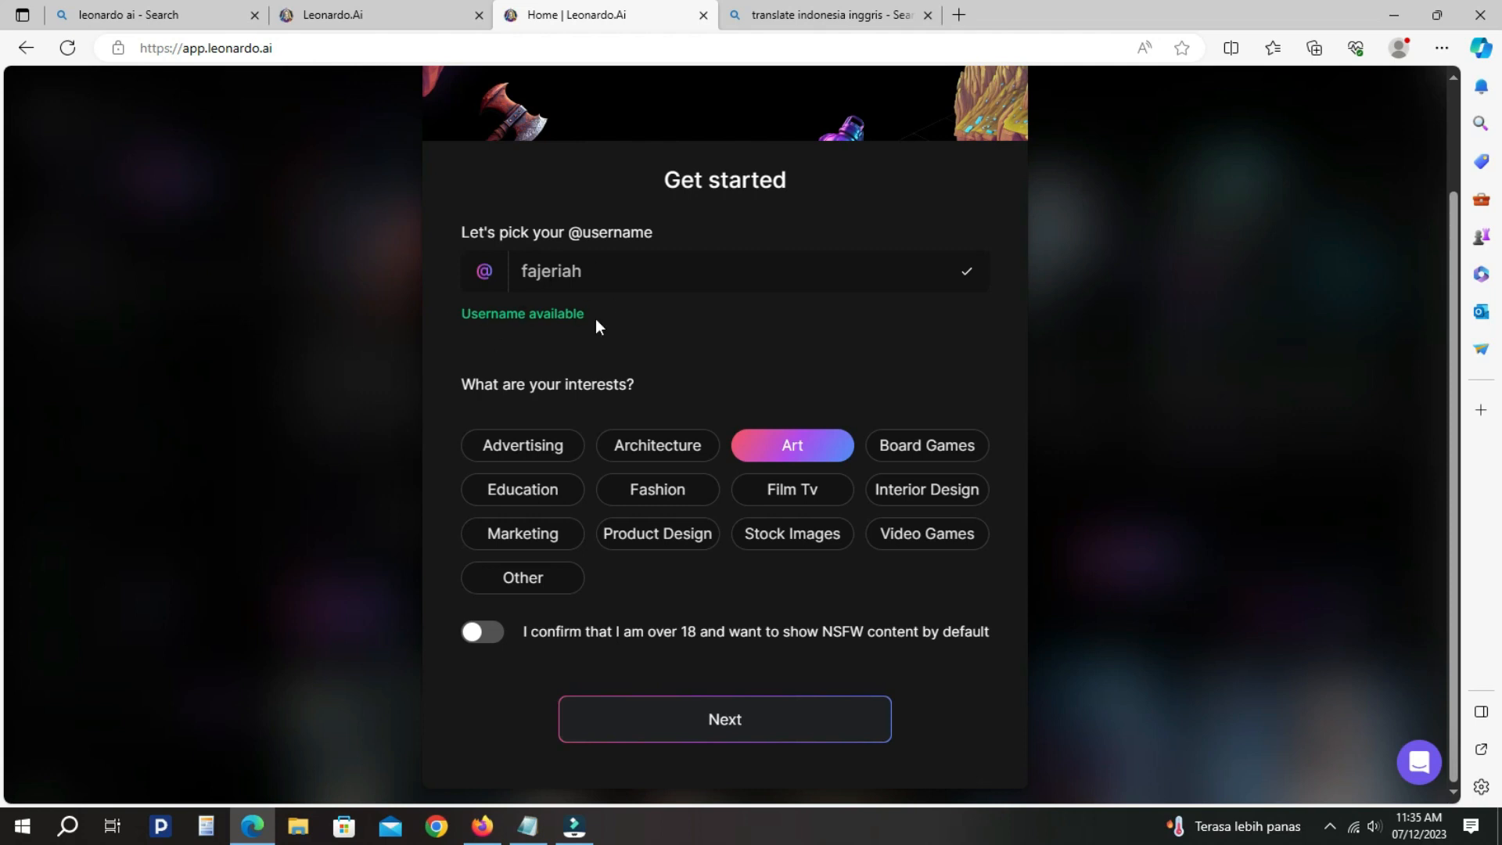
left_click(493, 641)
left_click(755, 723)
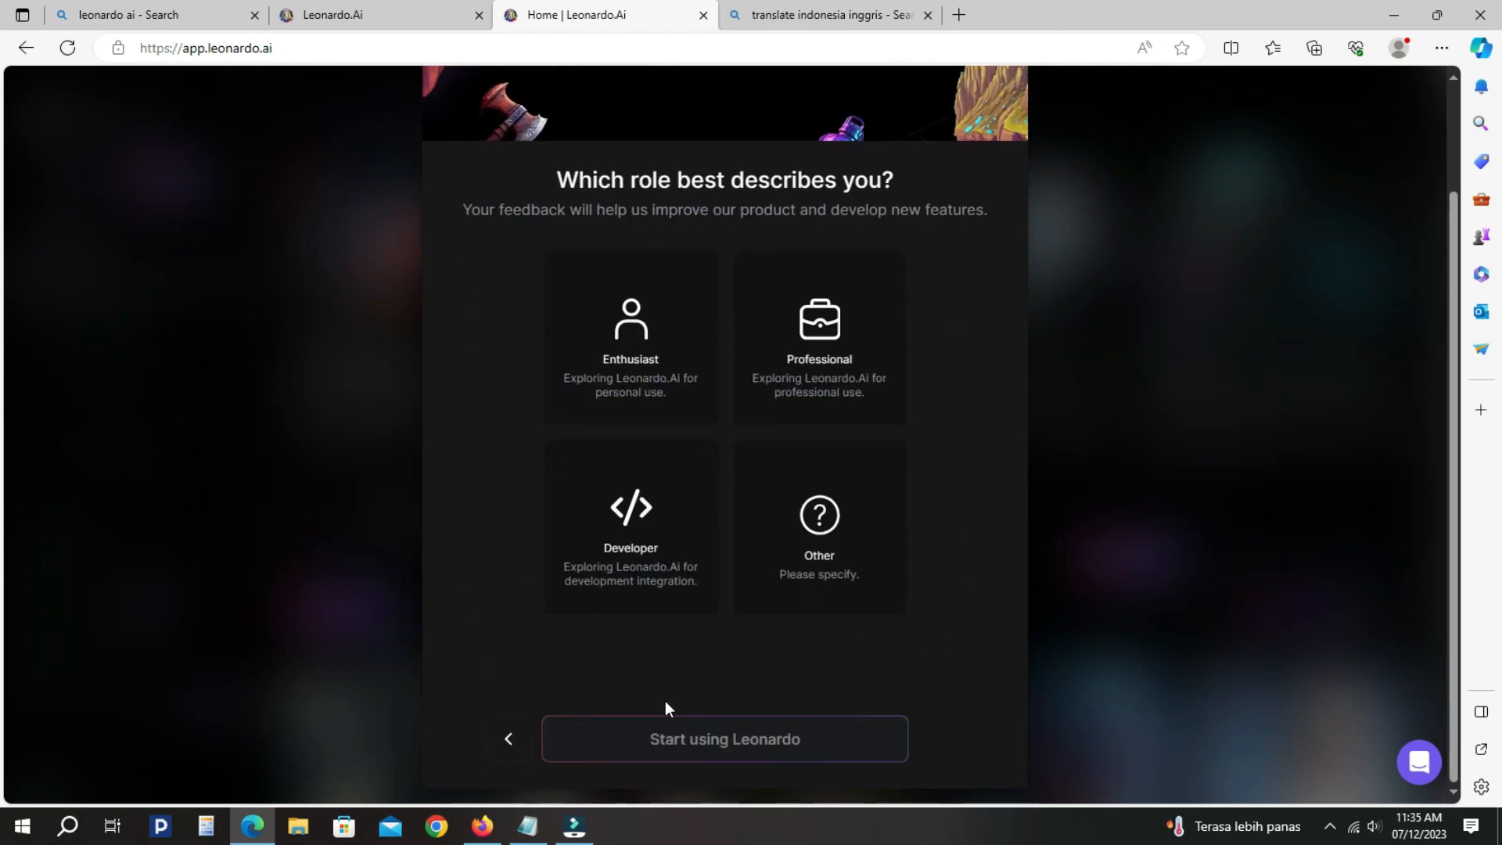
Choose the Enthusiast role, start using Leonardo and dismiss the welcome guide
left_click(638, 748)
left_click(638, 328)
left_click(724, 737)
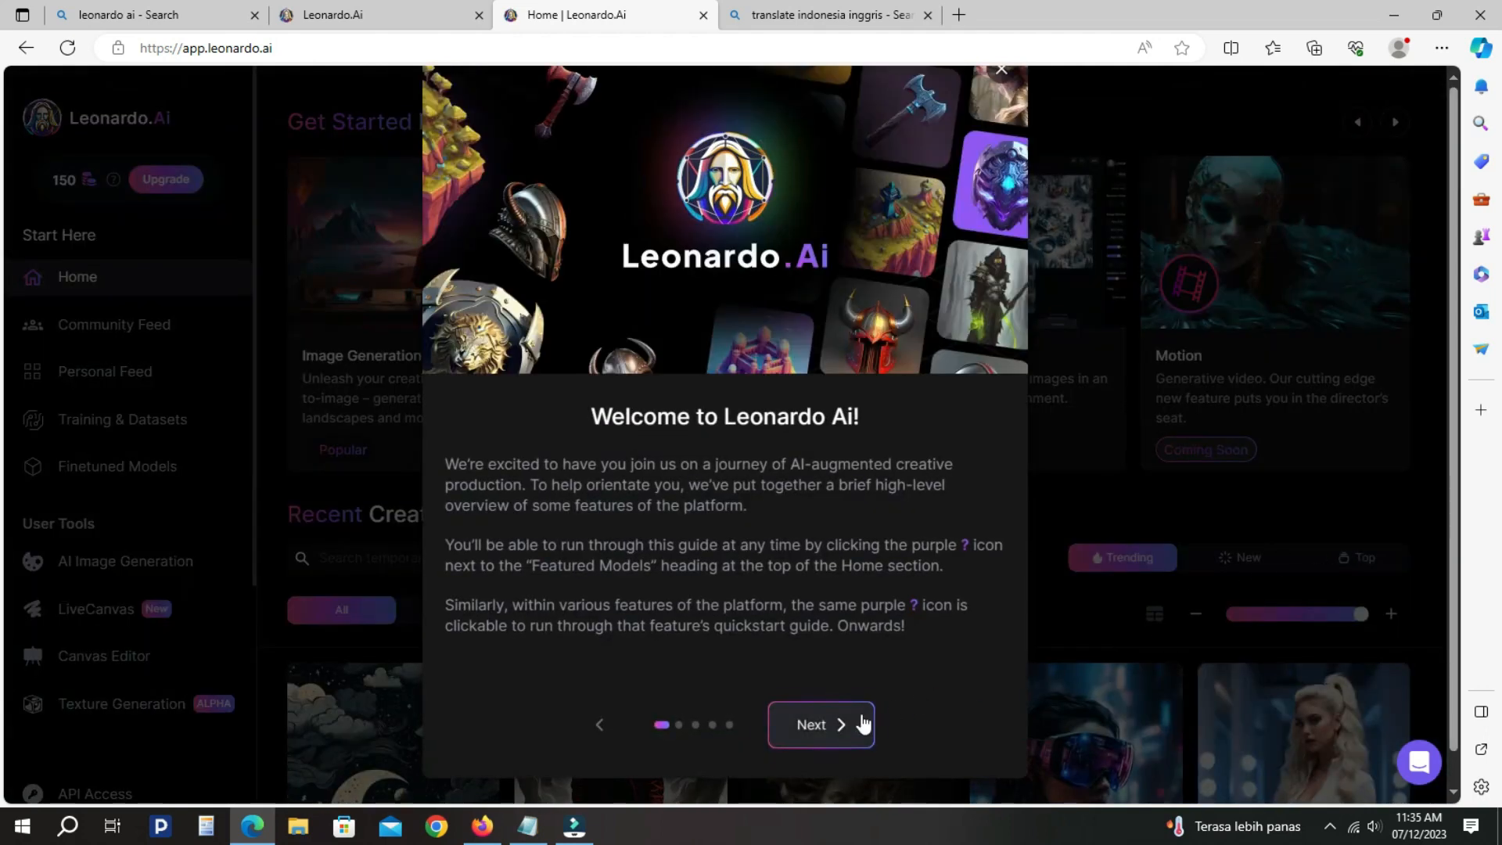
left_click(1001, 70)
left_click(1096, 175)
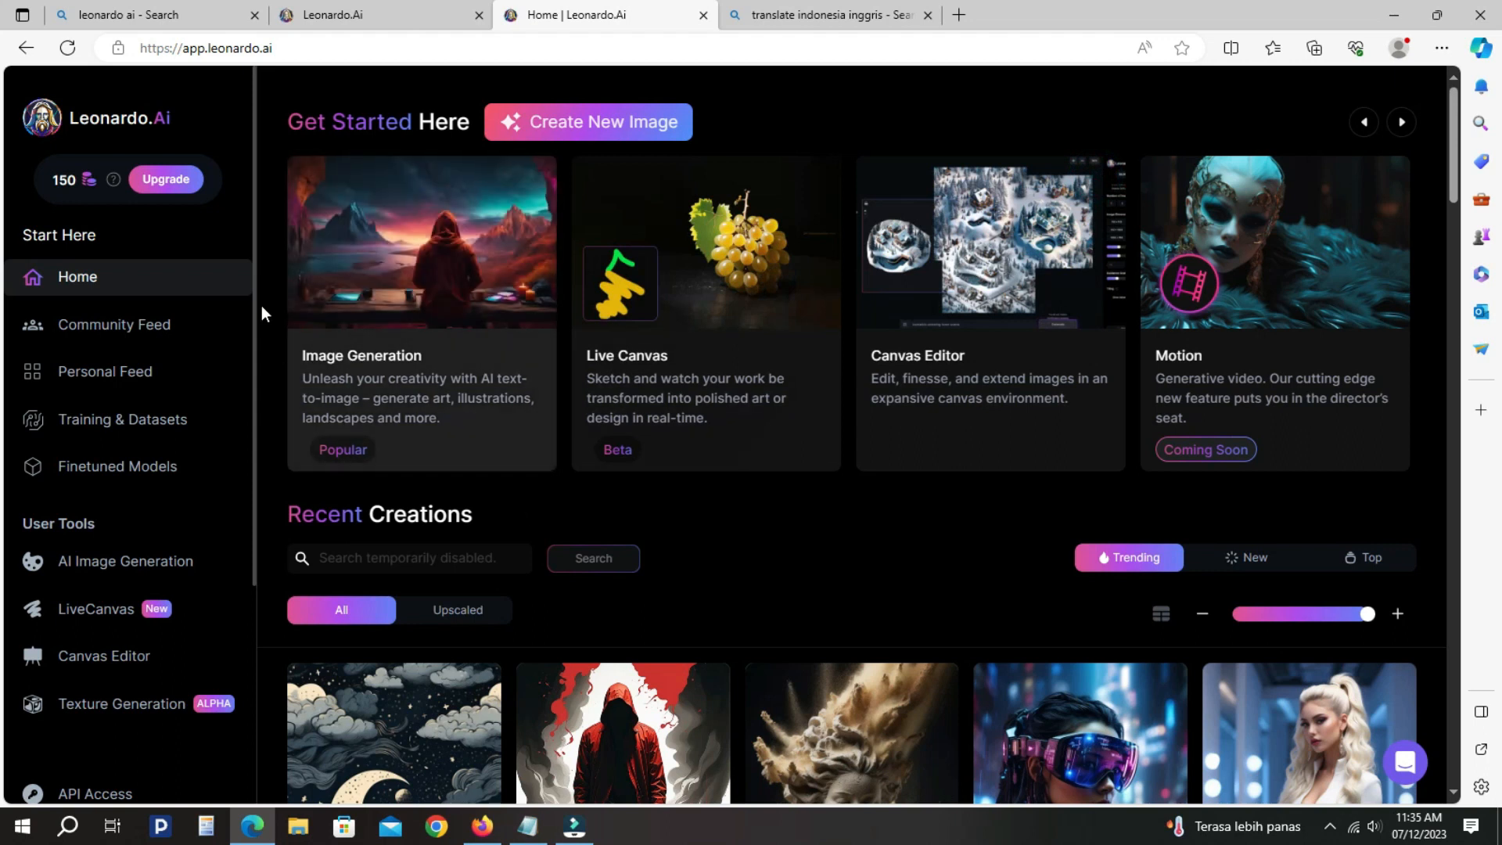
Open AI Image Generation for a new image and dismiss the Text to Image and Leonardo Alchemy introductions
left_click(620, 125)
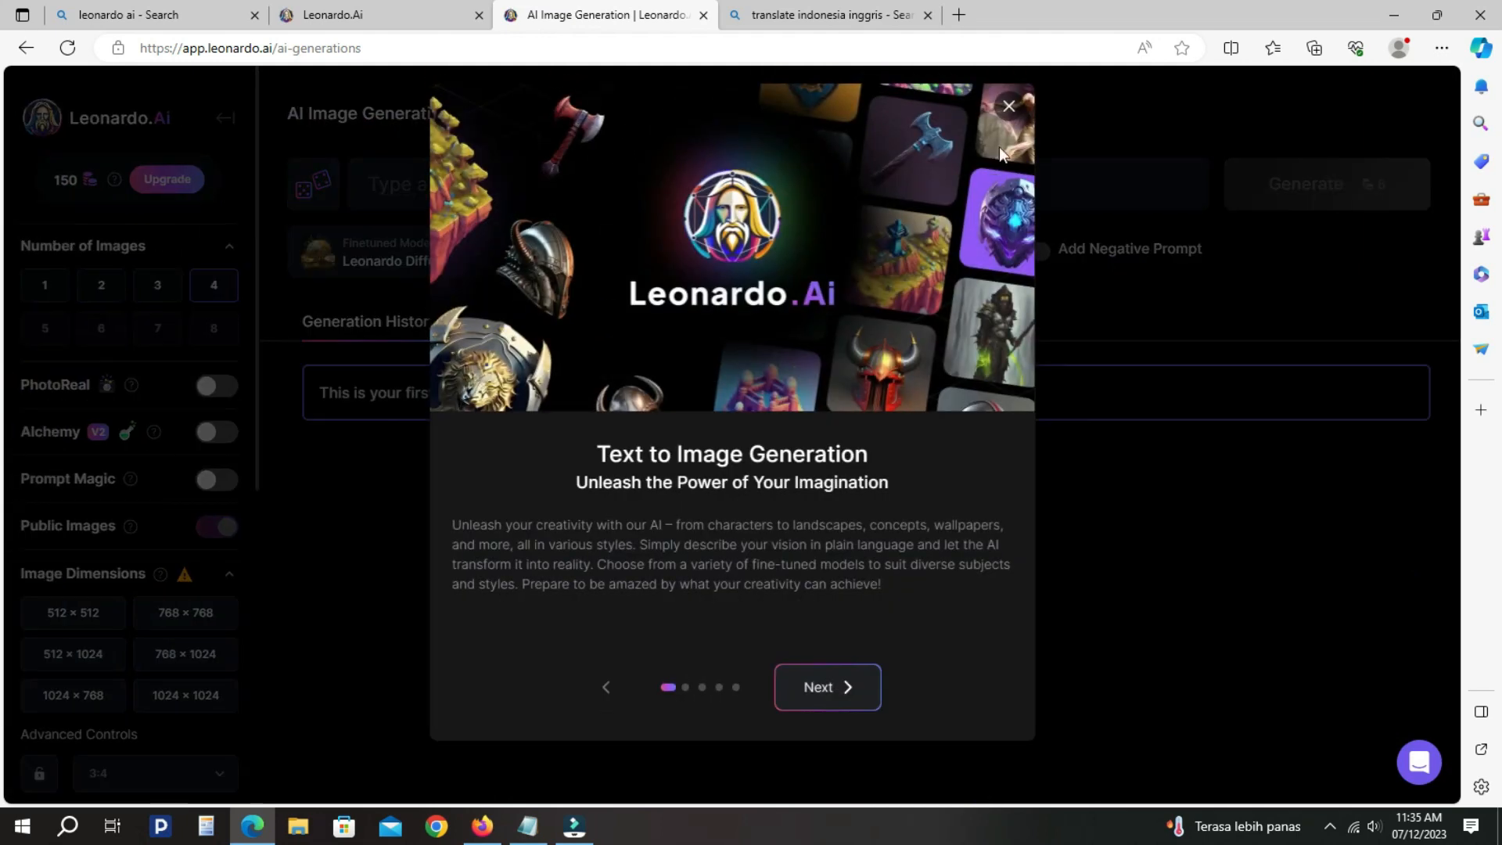
left_click(1009, 106)
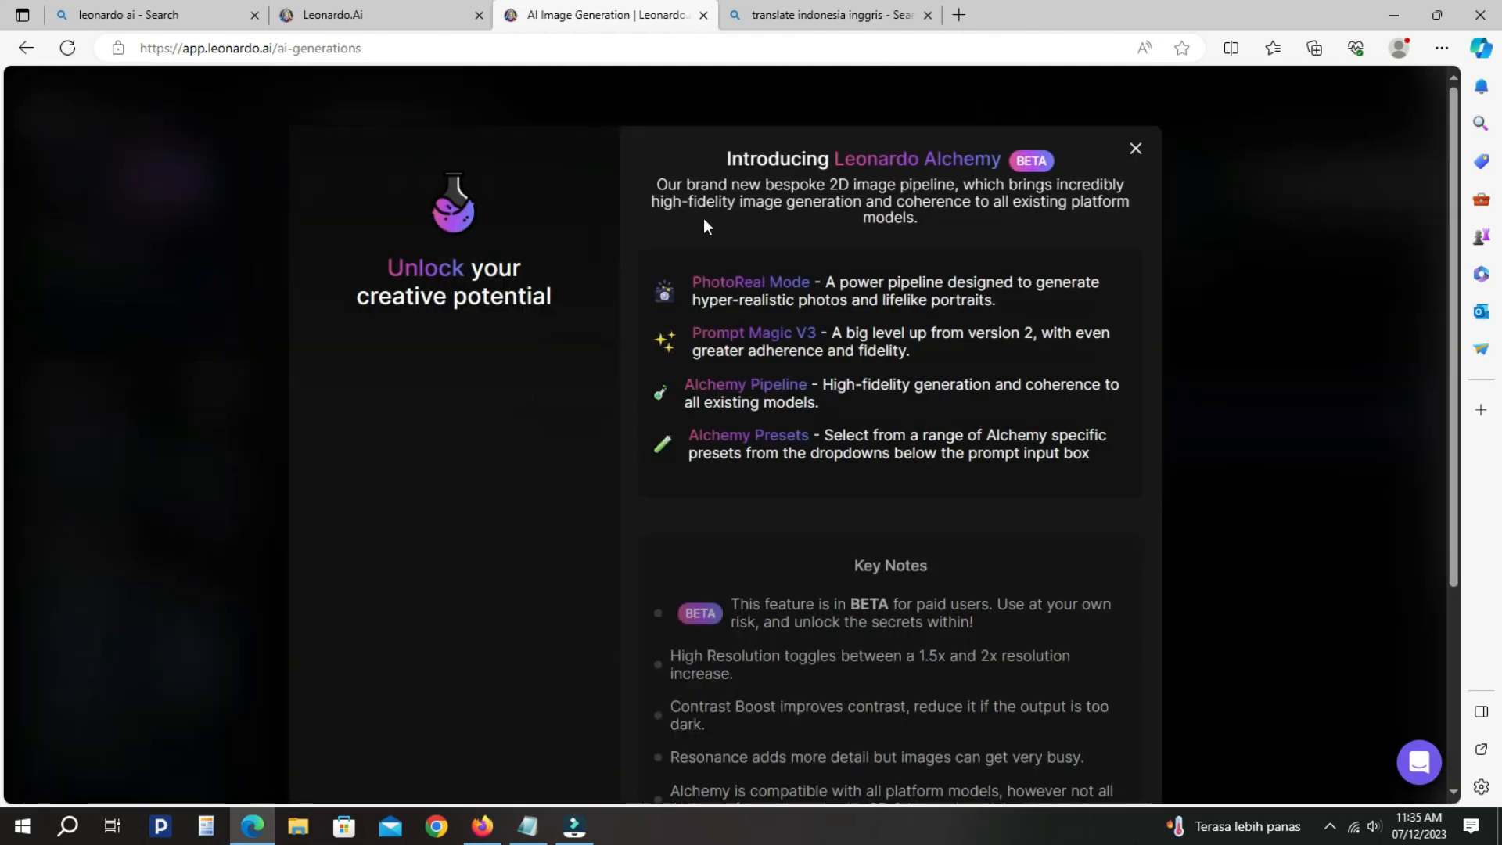
left_click(1136, 148)
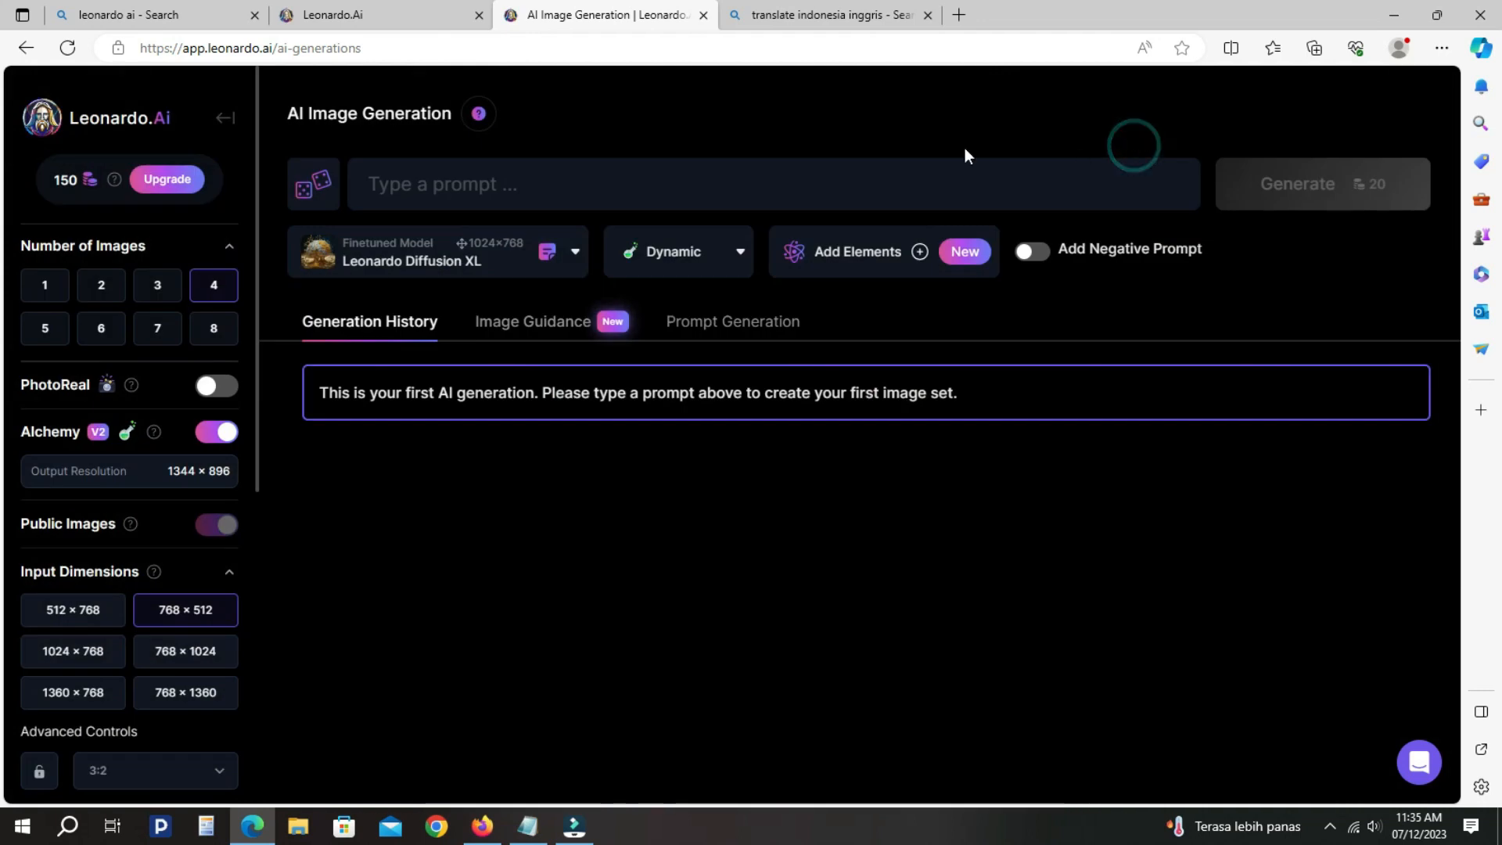
Copy the English translation of the Indonesian deer description from the Bing translator page
left_click(499, 184)
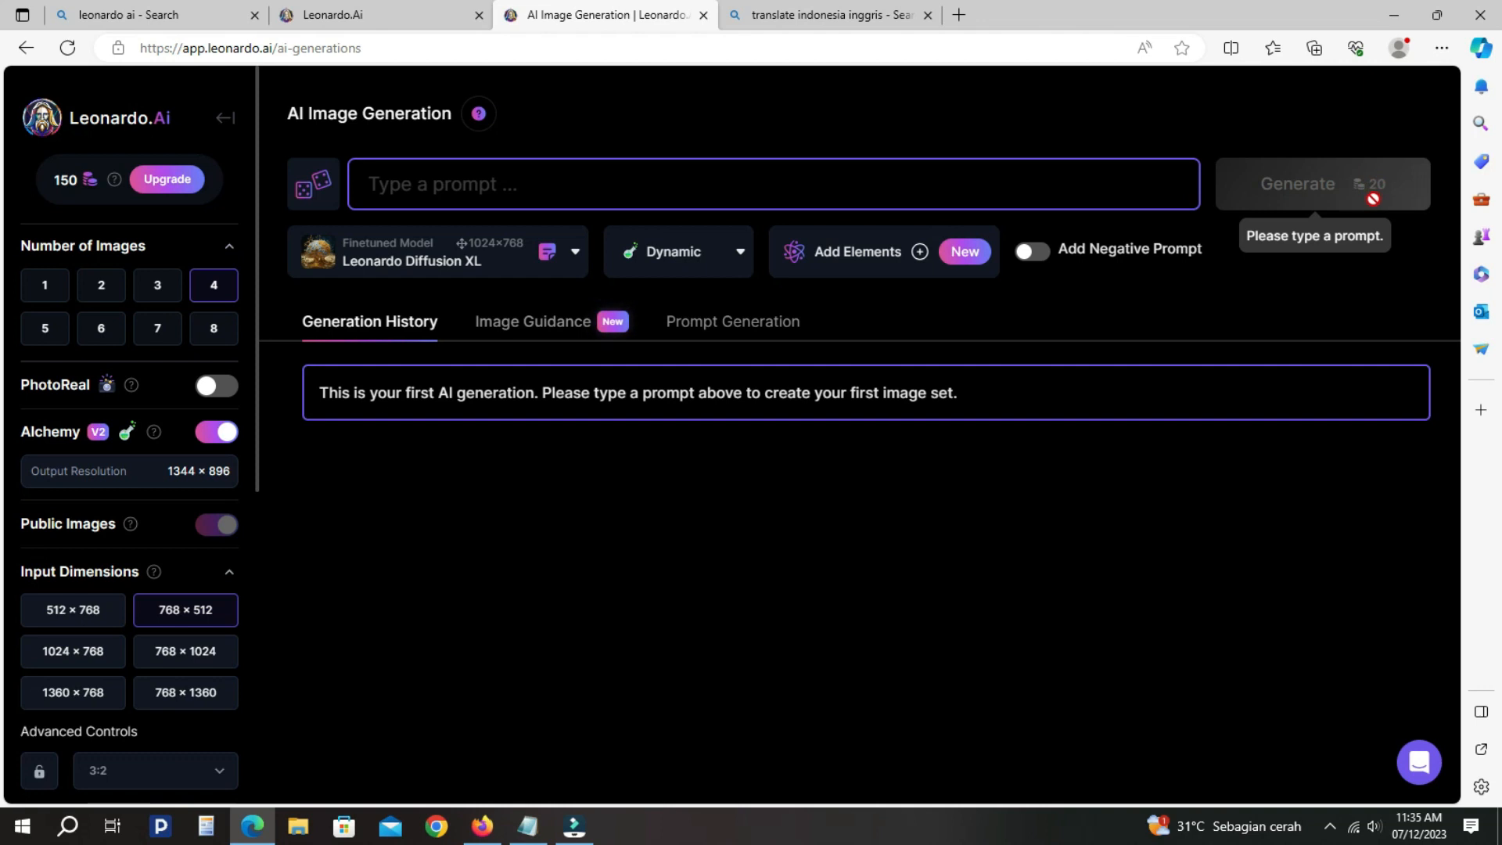
left_click(490, 185)
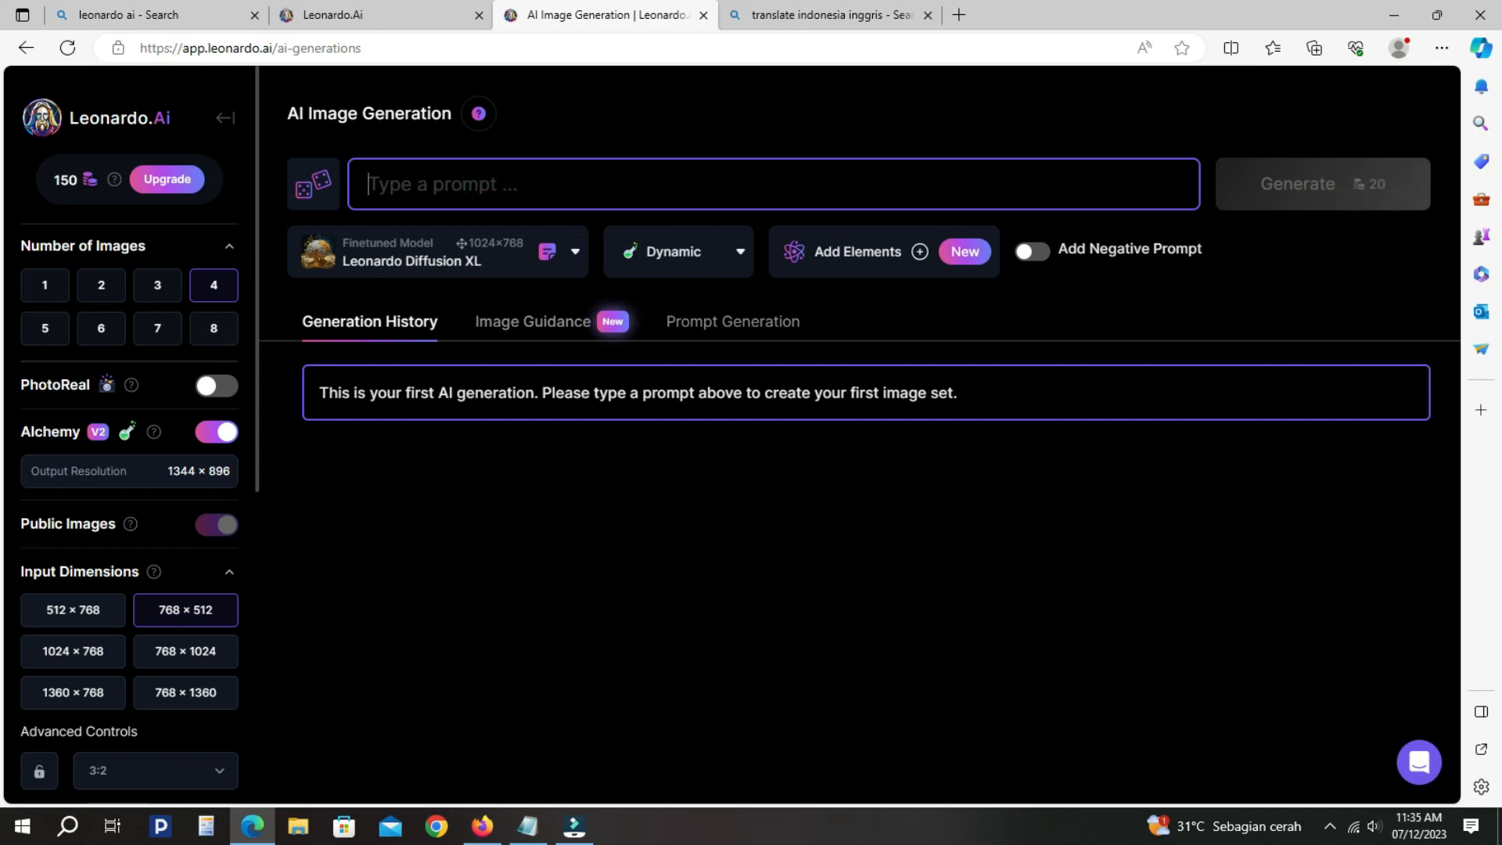
left_click(853, 18)
left_click(304, 267)
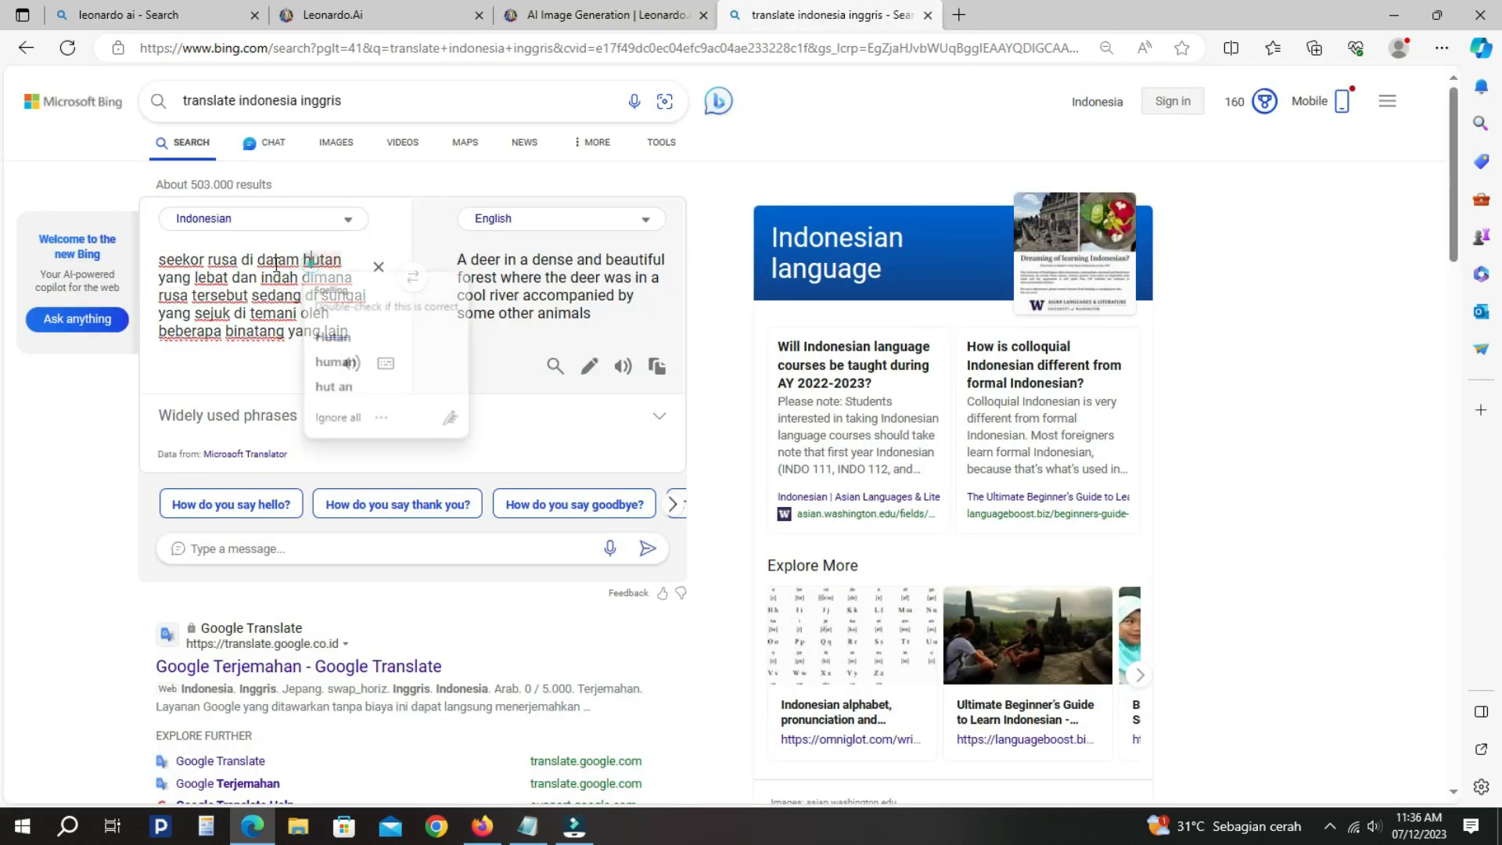
left_click(184, 260)
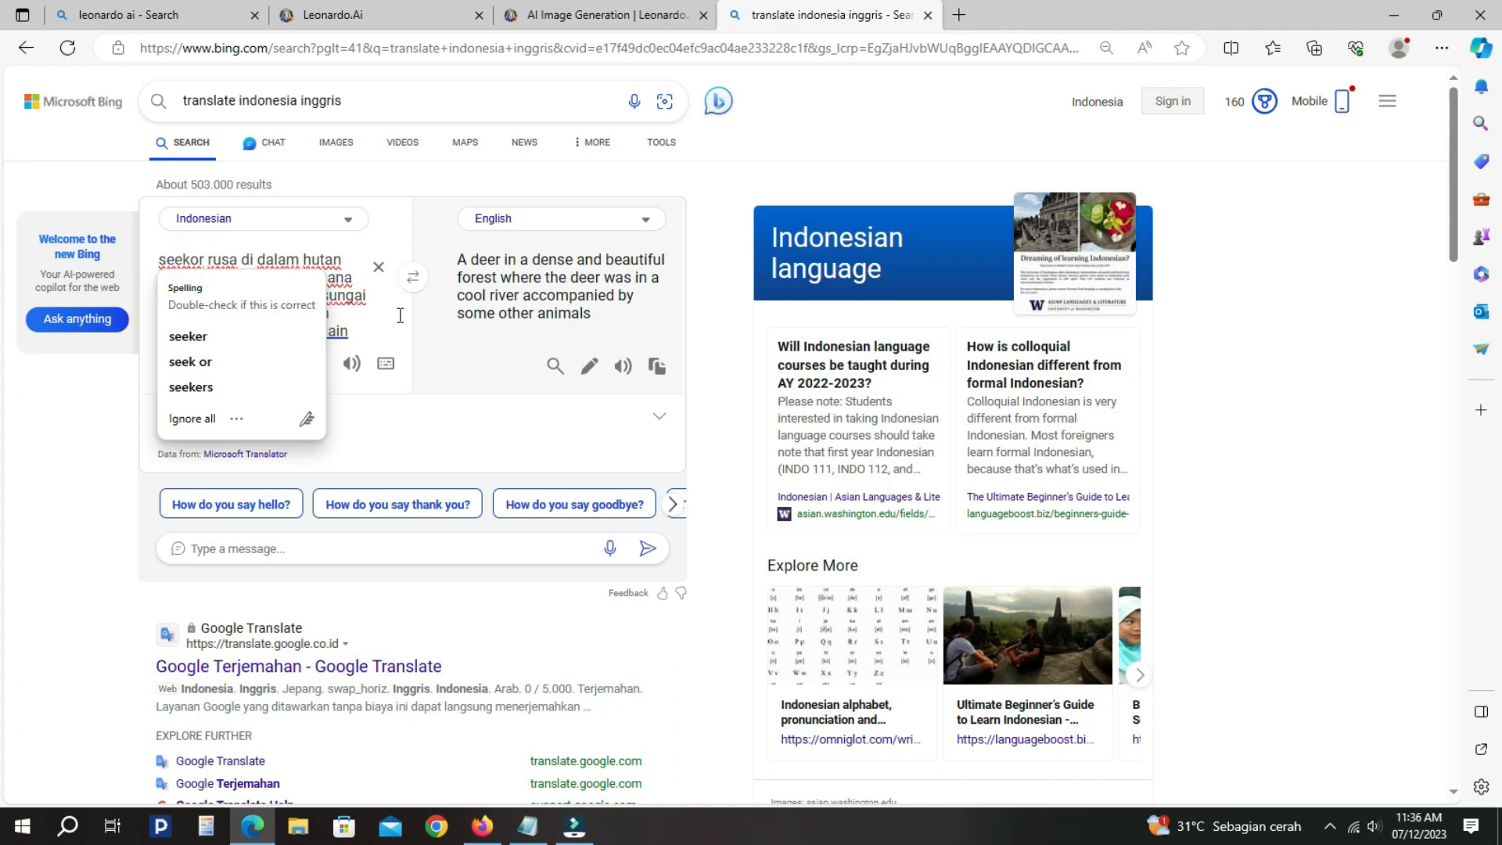
left_click(472, 370)
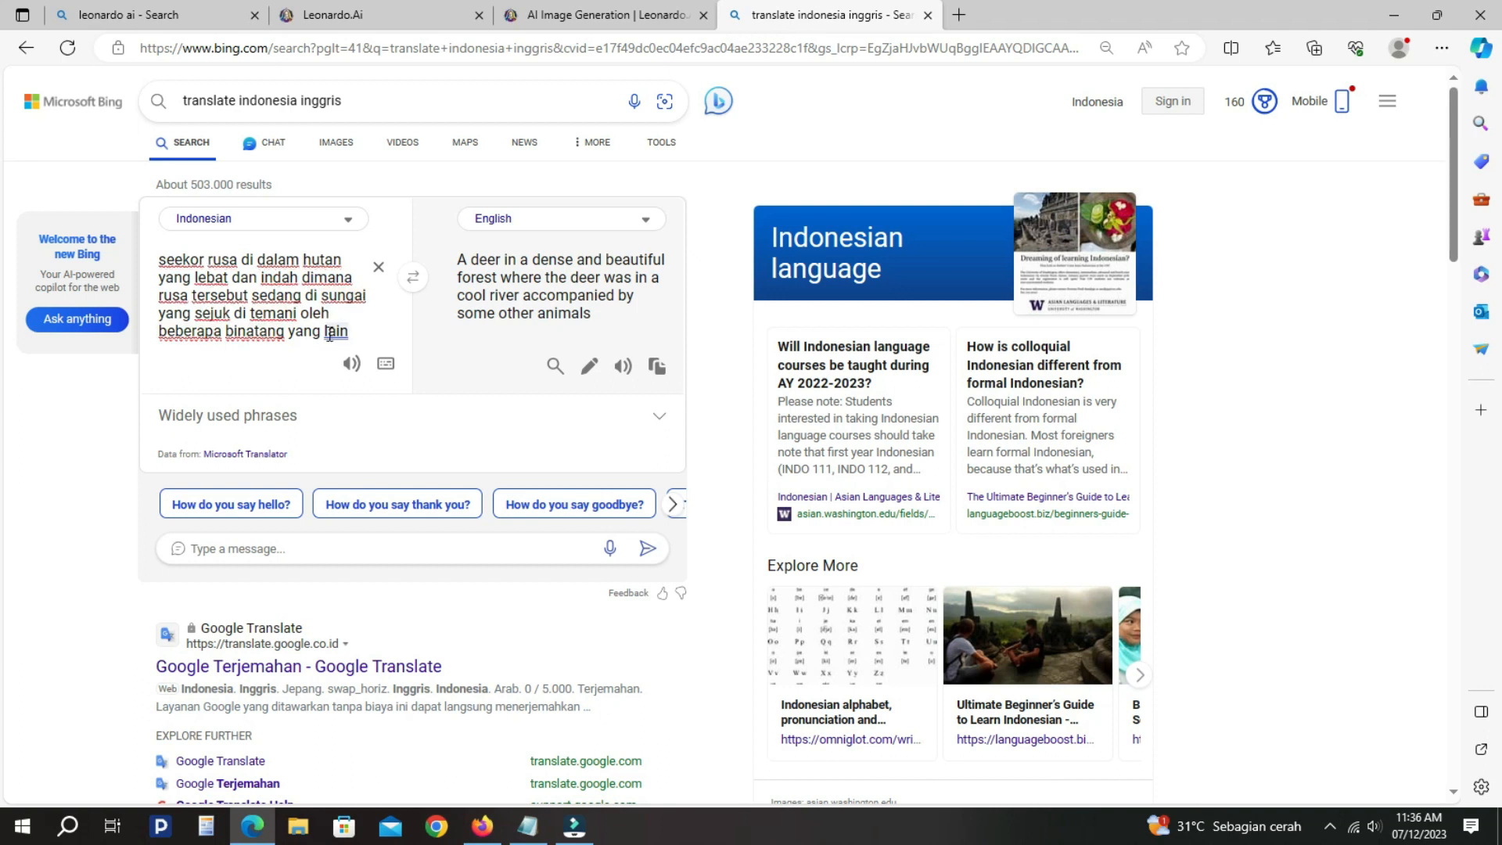
left_click_drag(461, 261, 591, 314)
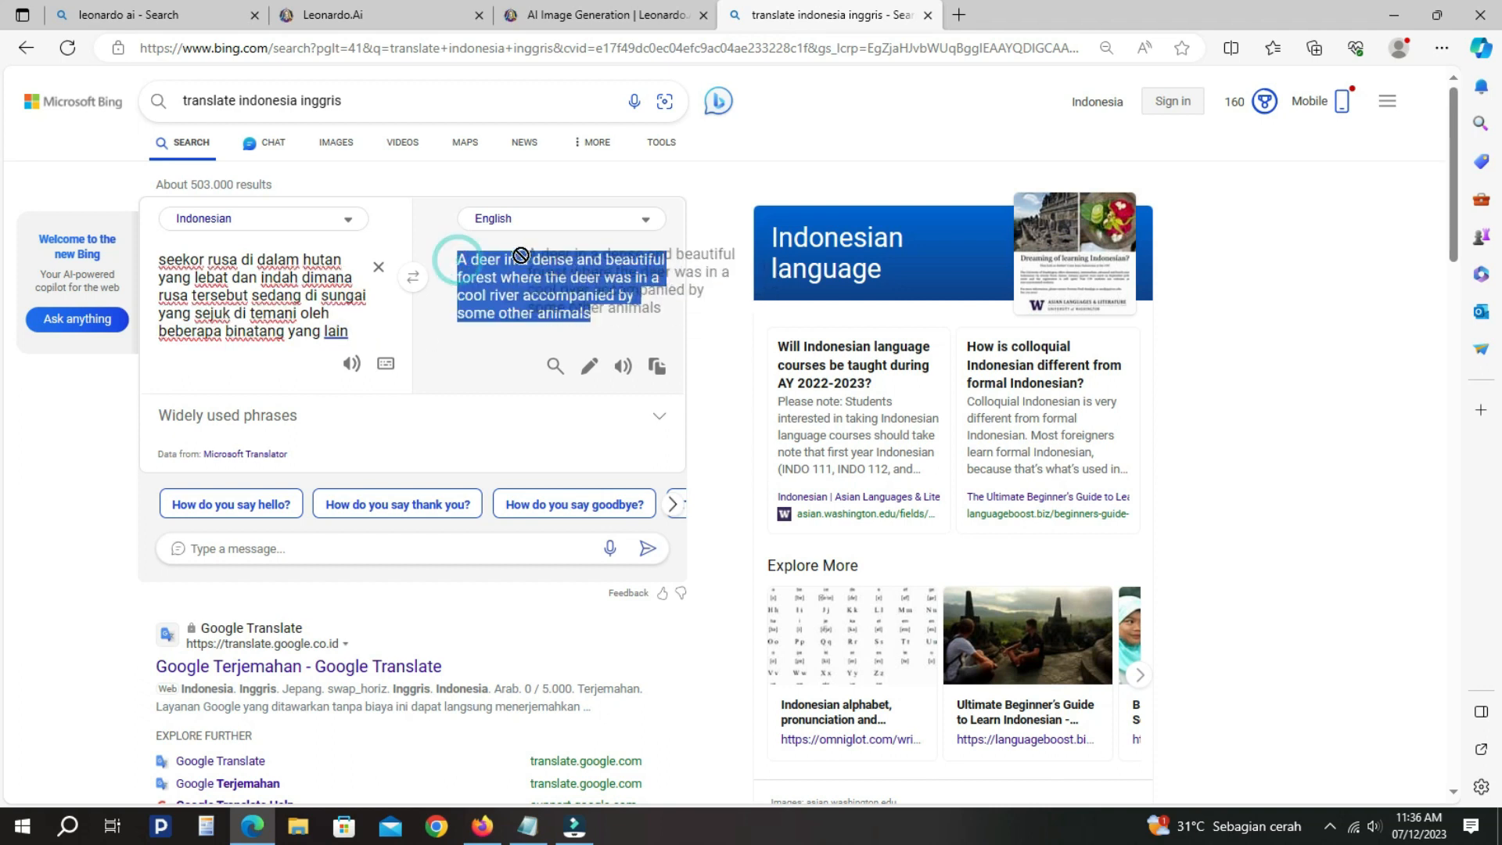
right_click(530, 281)
left_click(579, 295)
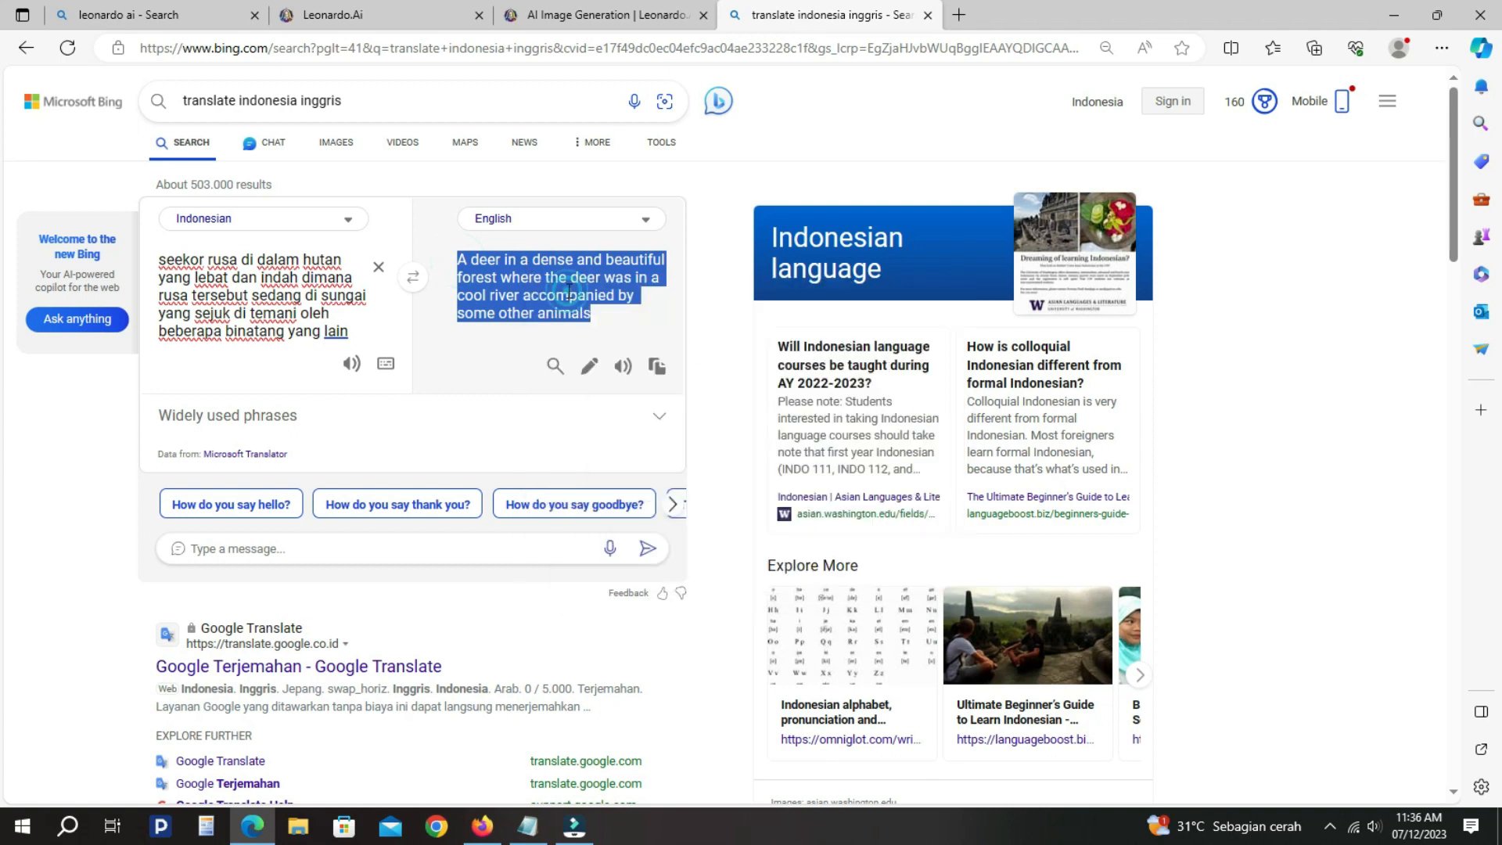
Paste the translated deer-in-the-forest description into the Leonardo.Ai image prompt and end it with a period
left_click(564, 23)
left_click(489, 185)
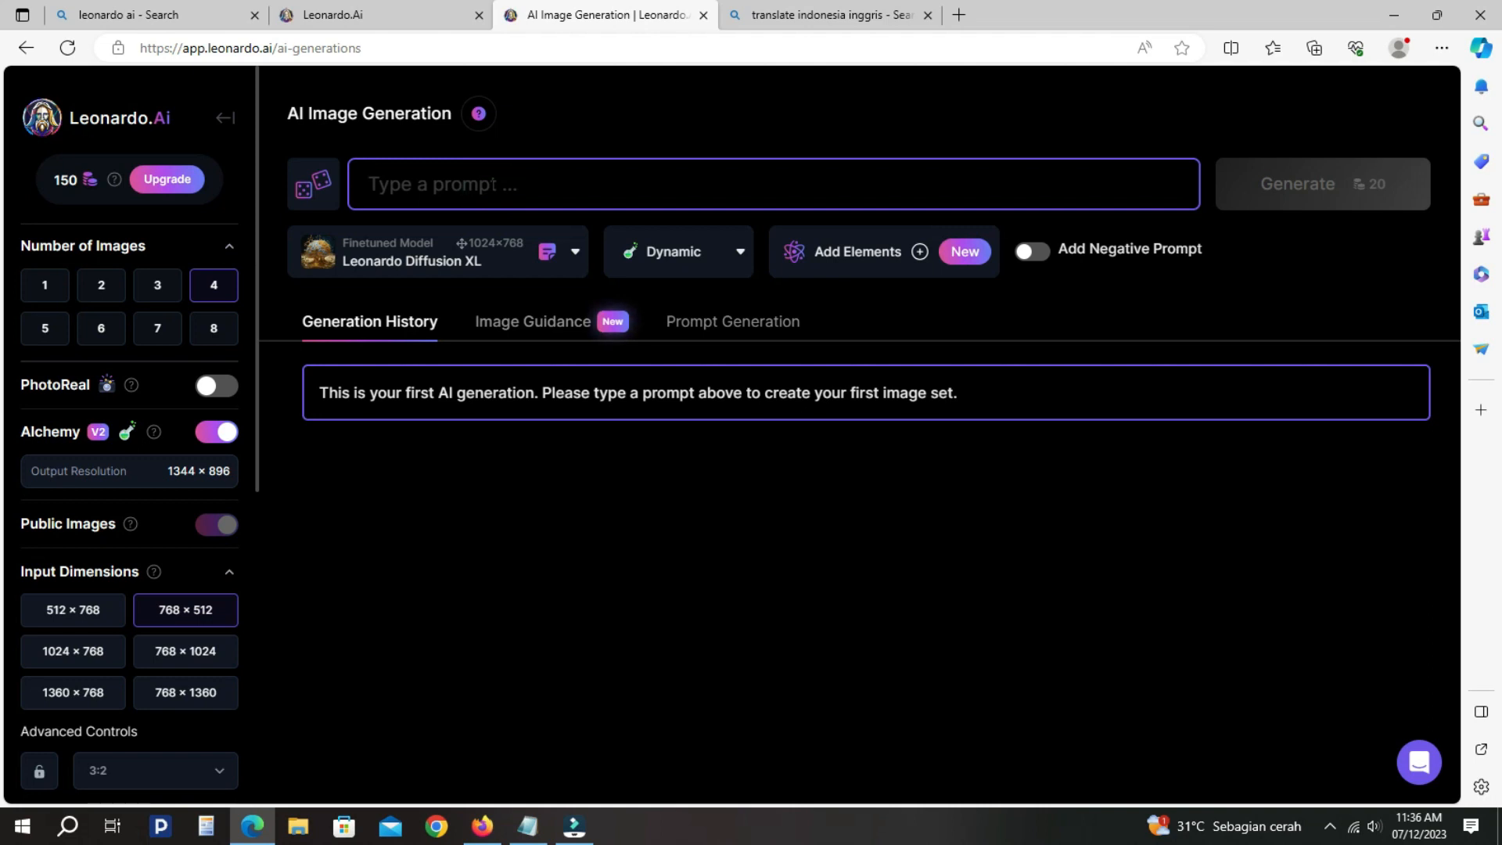
right_click(484, 185)
left_click(546, 341)
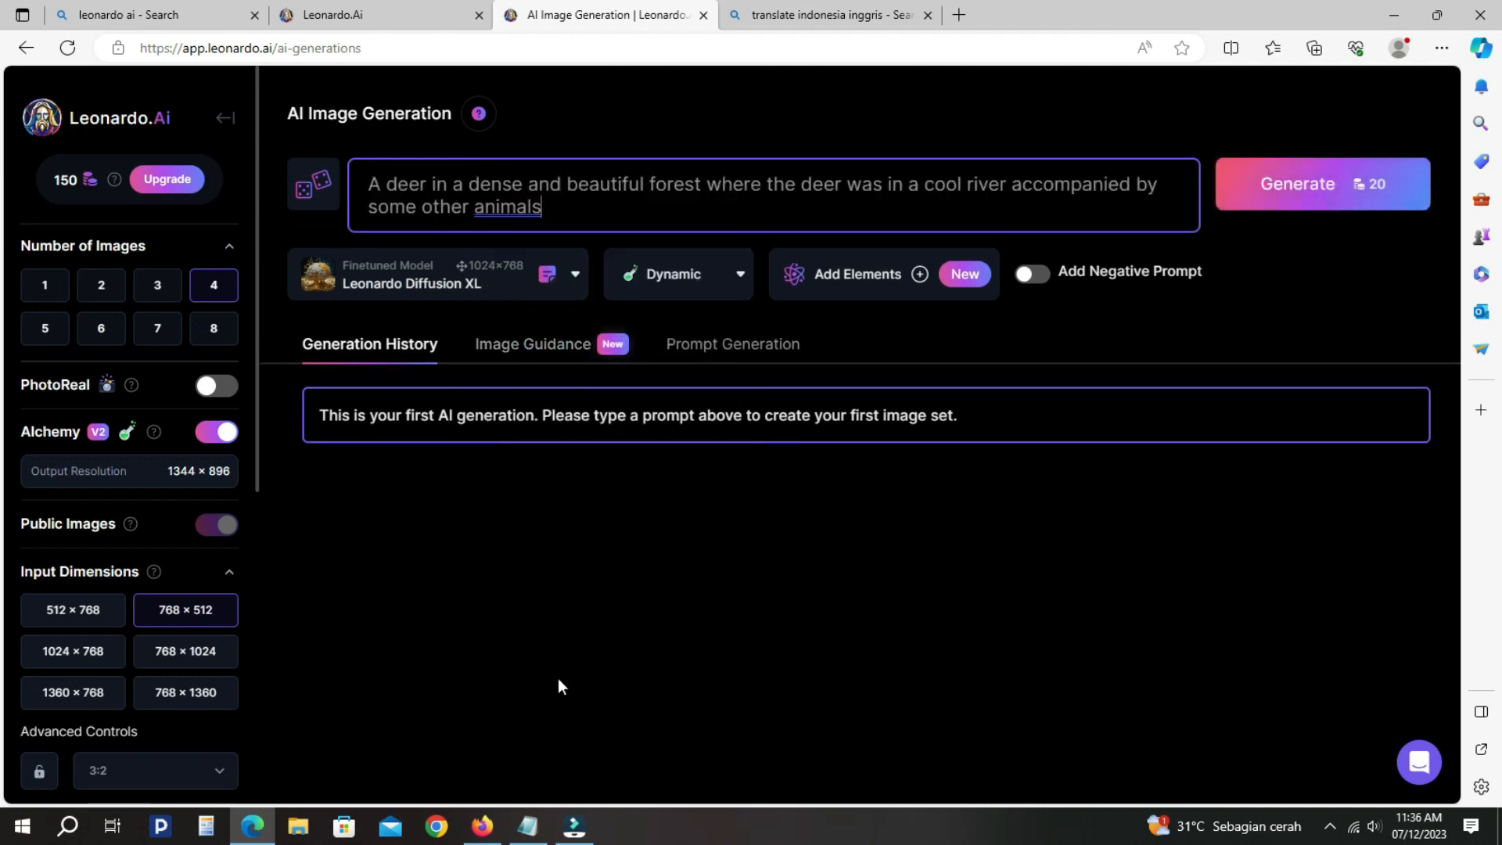
Append the style text from Notepad to the prompt: "(anime,cartoon,light effect, cute, quirky cute, lighting is smooth,in 3D animation)"
left_click(528, 825)
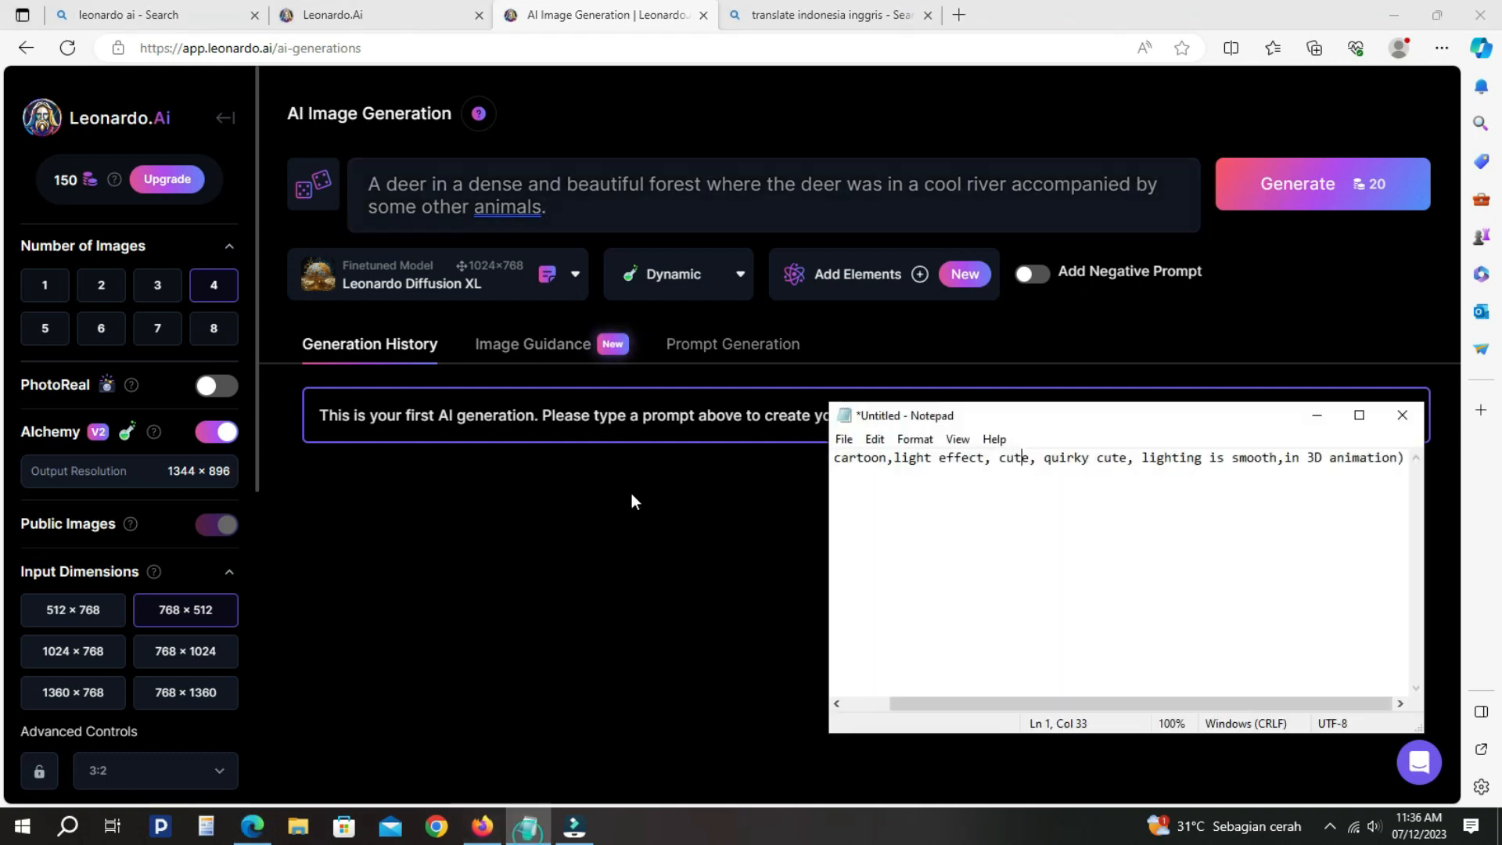
left_click_drag(848, 459, 1410, 463)
left_click(841, 458)
right_click(1350, 457)
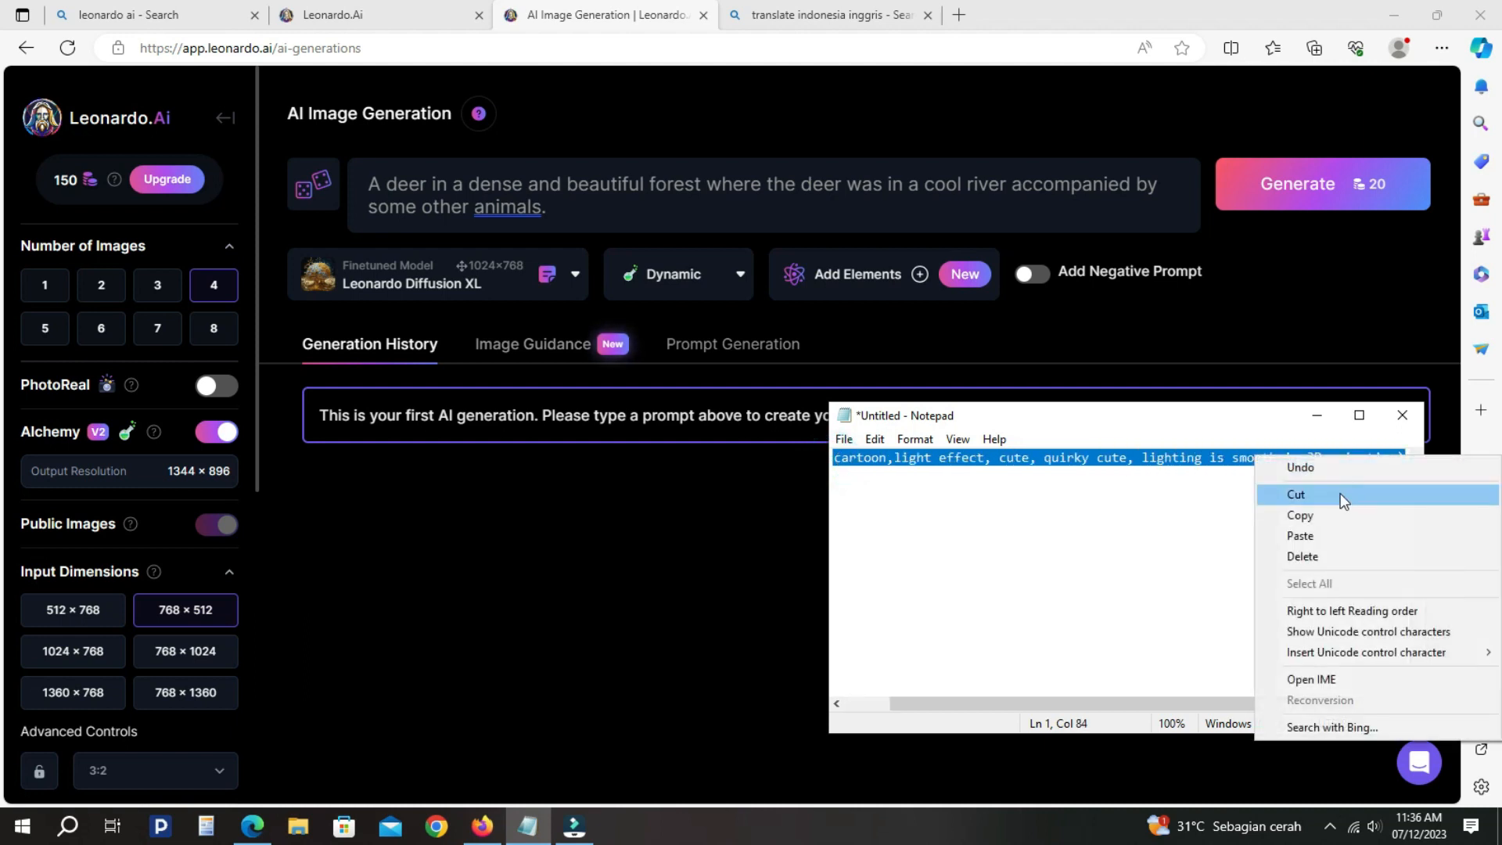
left_click(1333, 514)
left_click(647, 215)
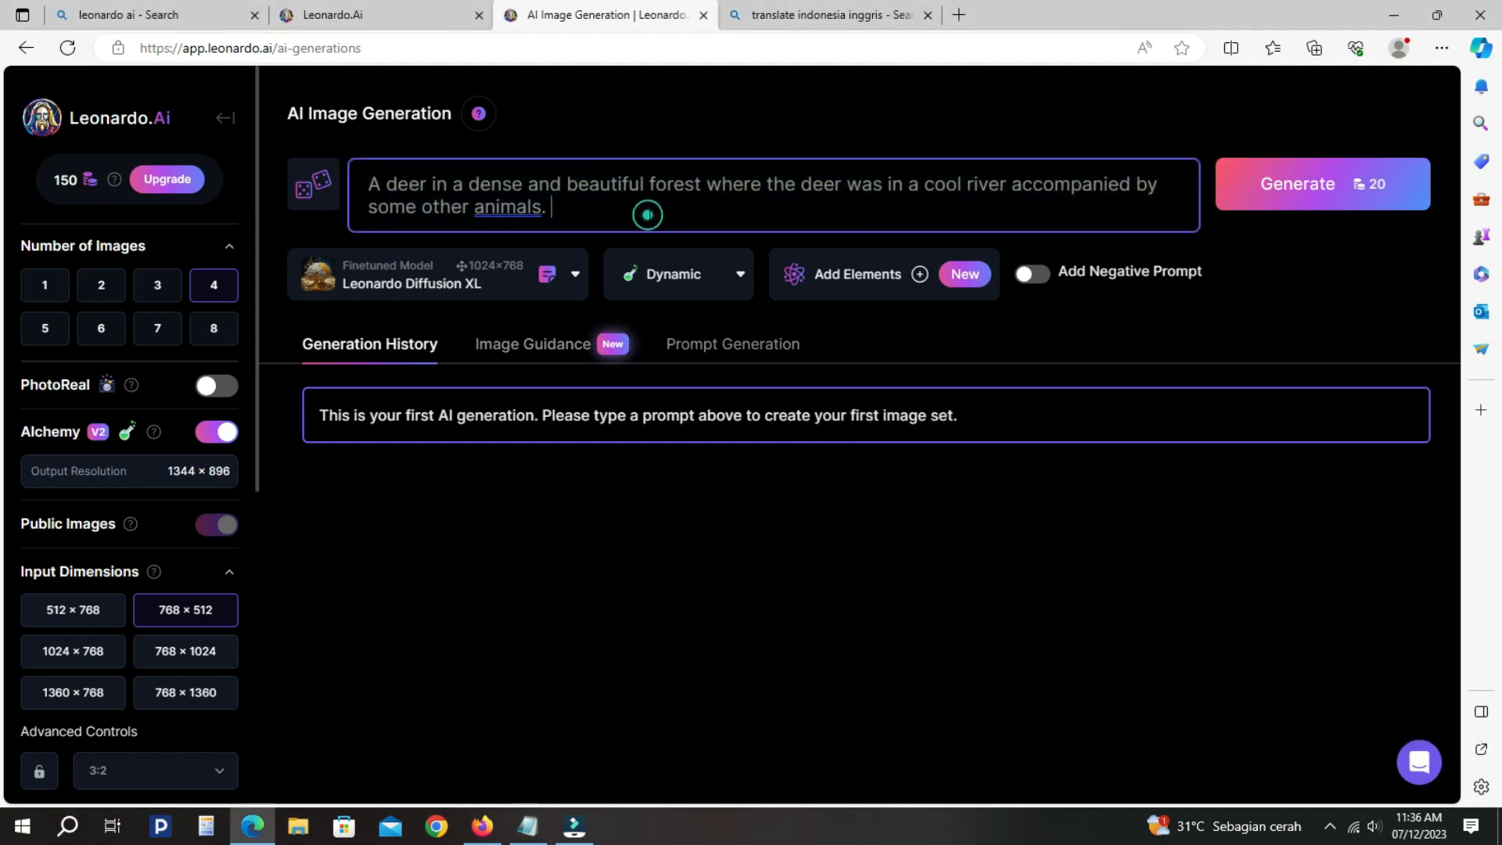
right_click(647, 214)
left_click(716, 360)
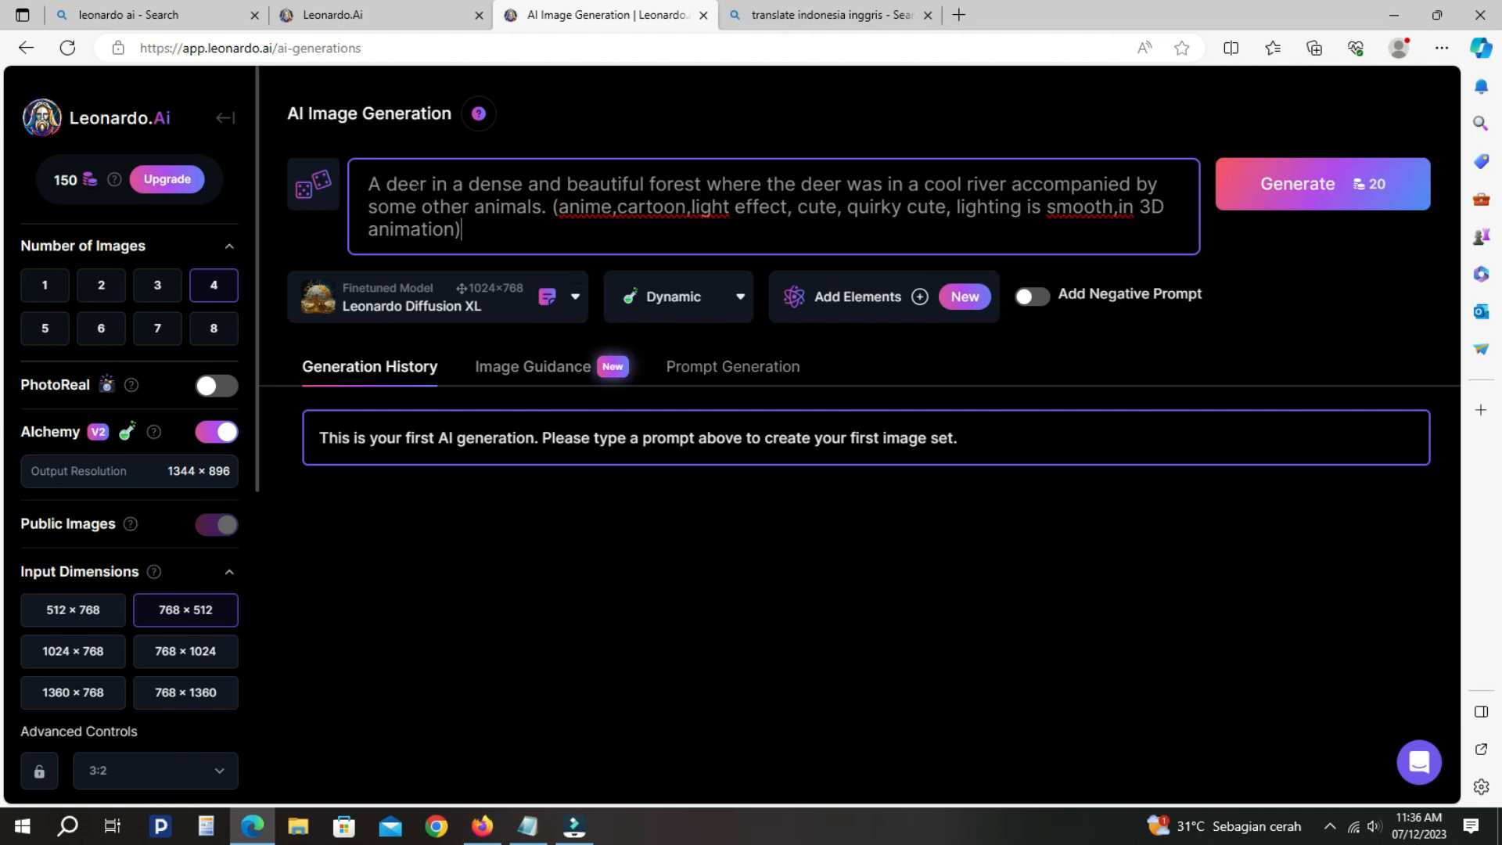
Generate the images from the deer prompt and review the results in the generation history
left_click(1318, 184)
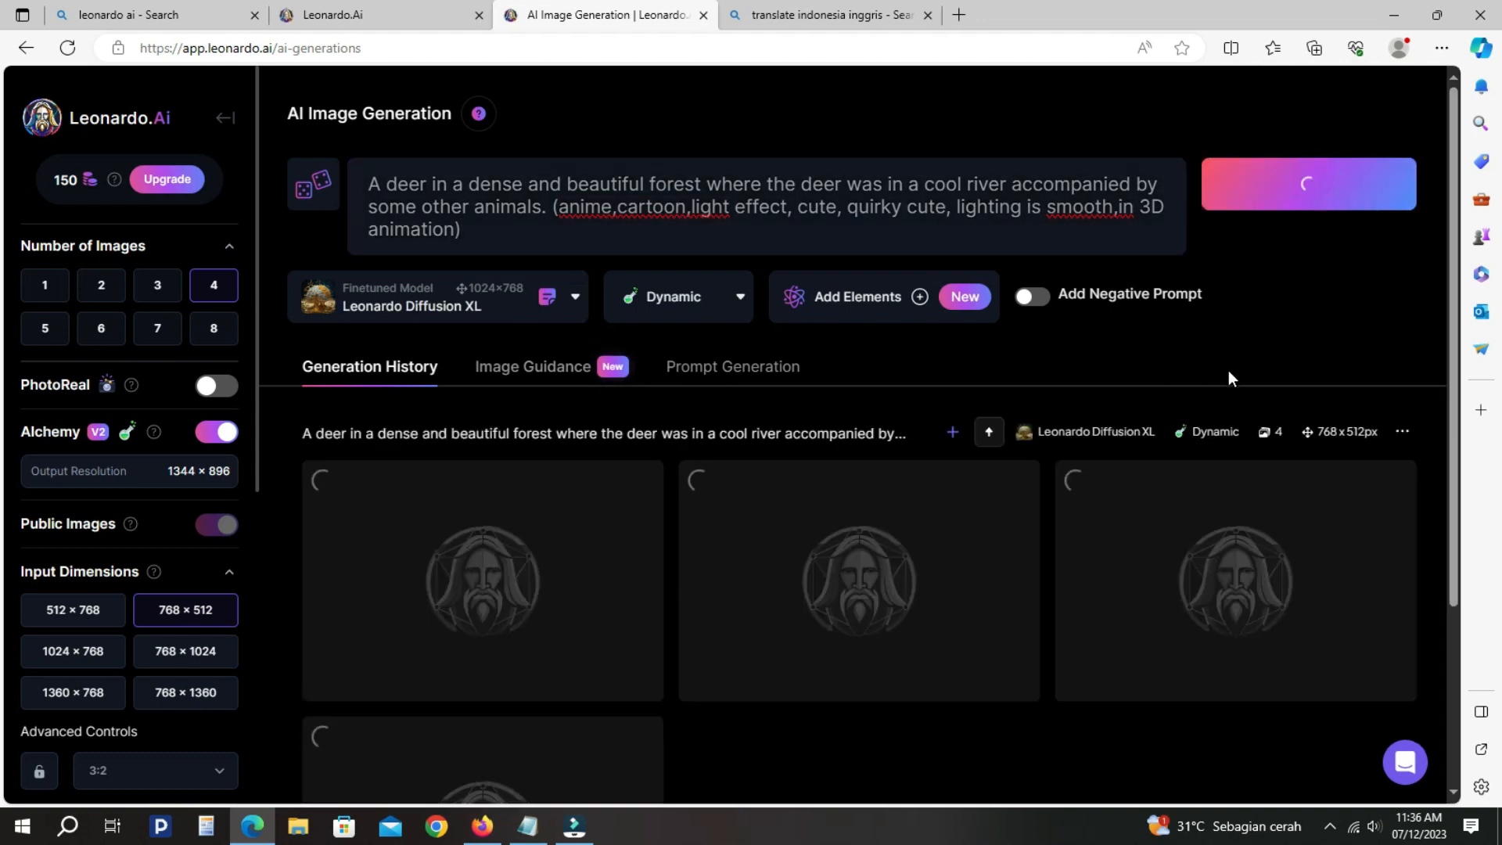
scroll(1166, 373, "down", 3)
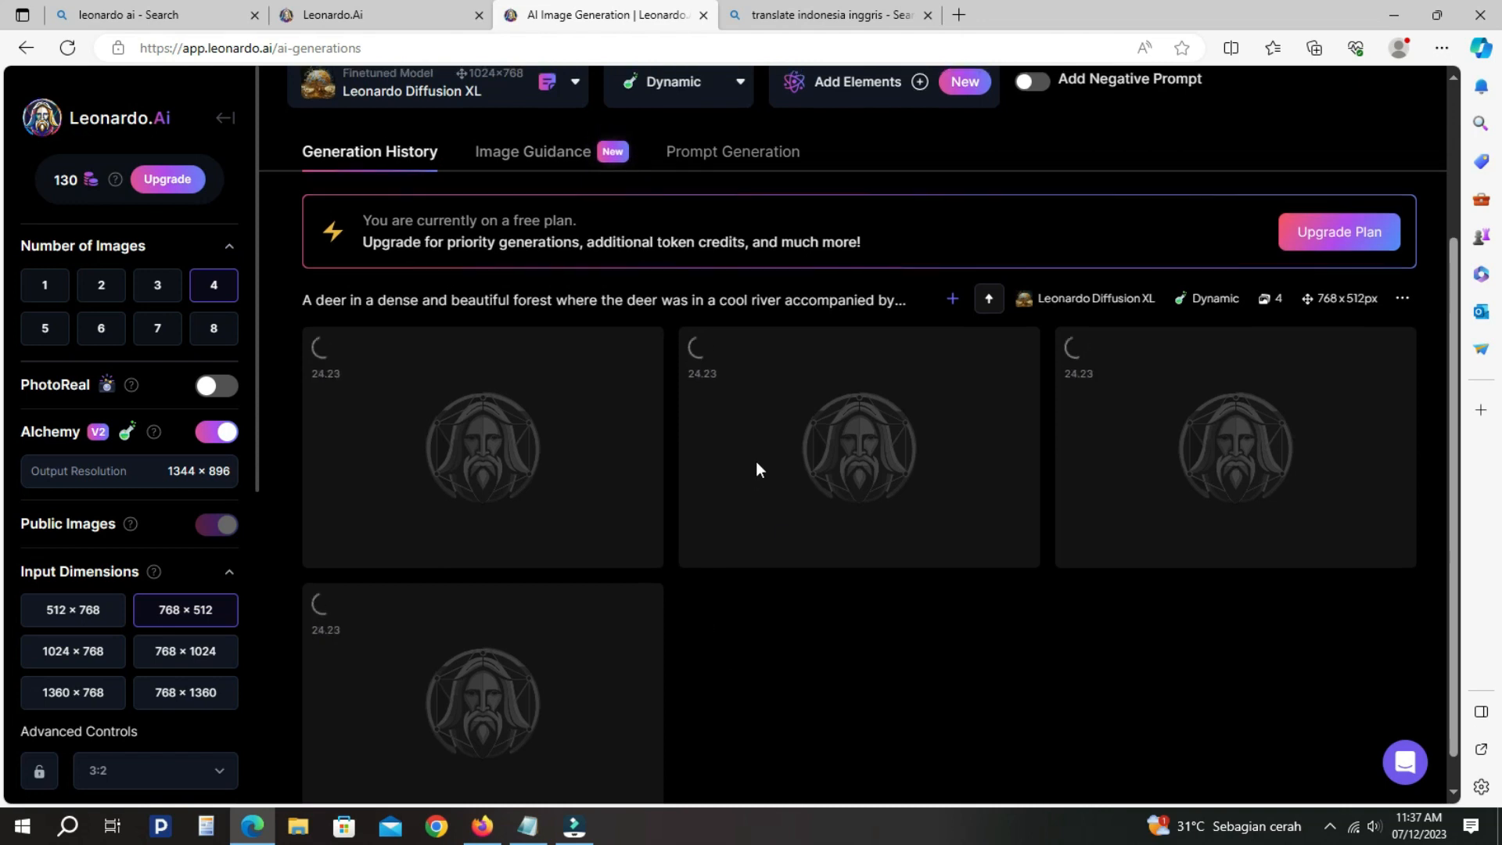
scroll(756, 462, "up", 3)
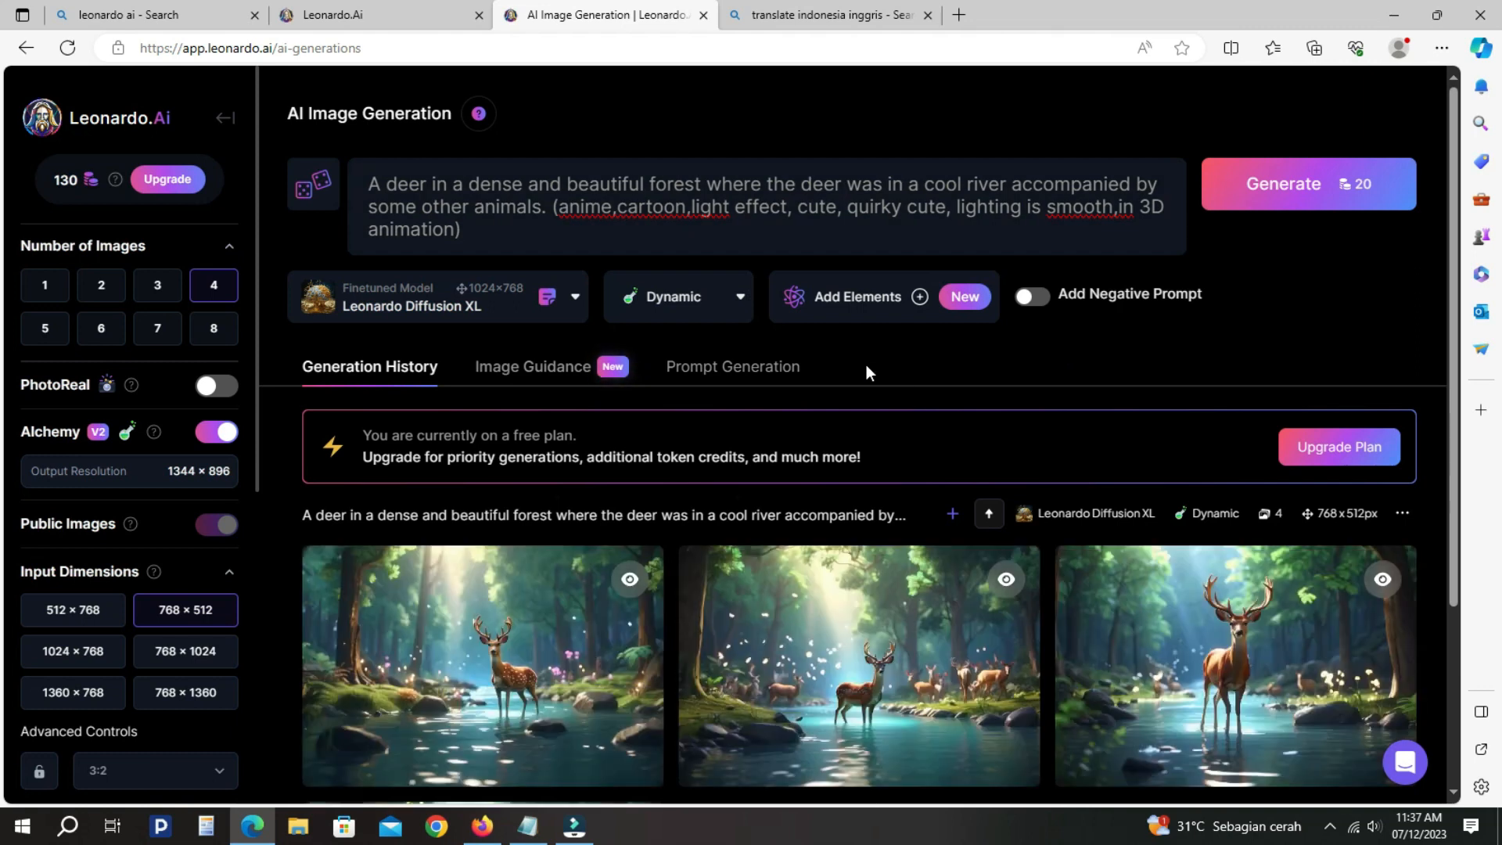
scroll(665, 407, "down", 3)
scroll(673, 410, "down", 1)
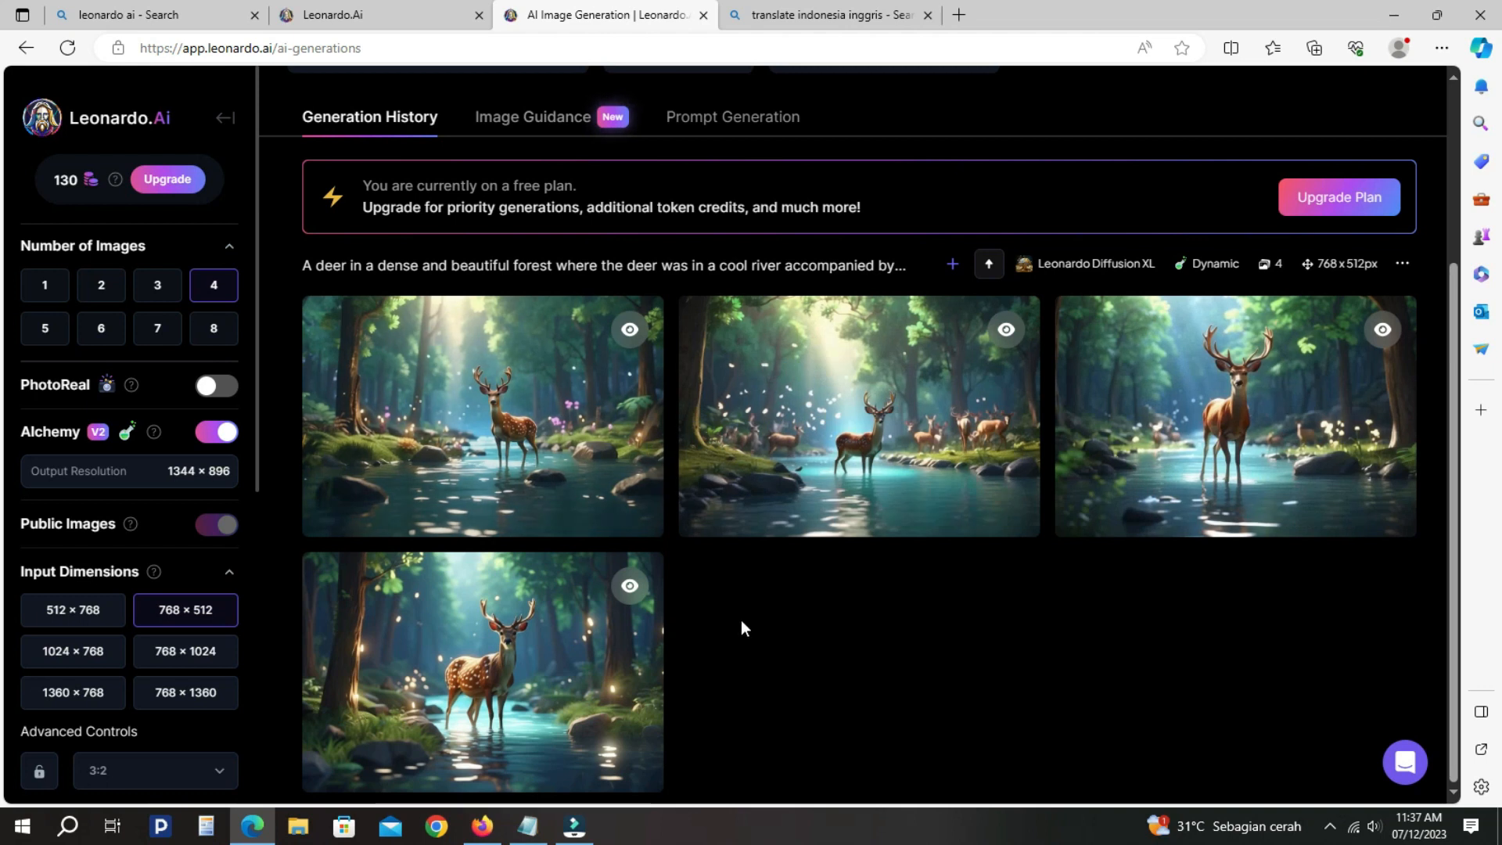
scroll(783, 626, "up", 2)
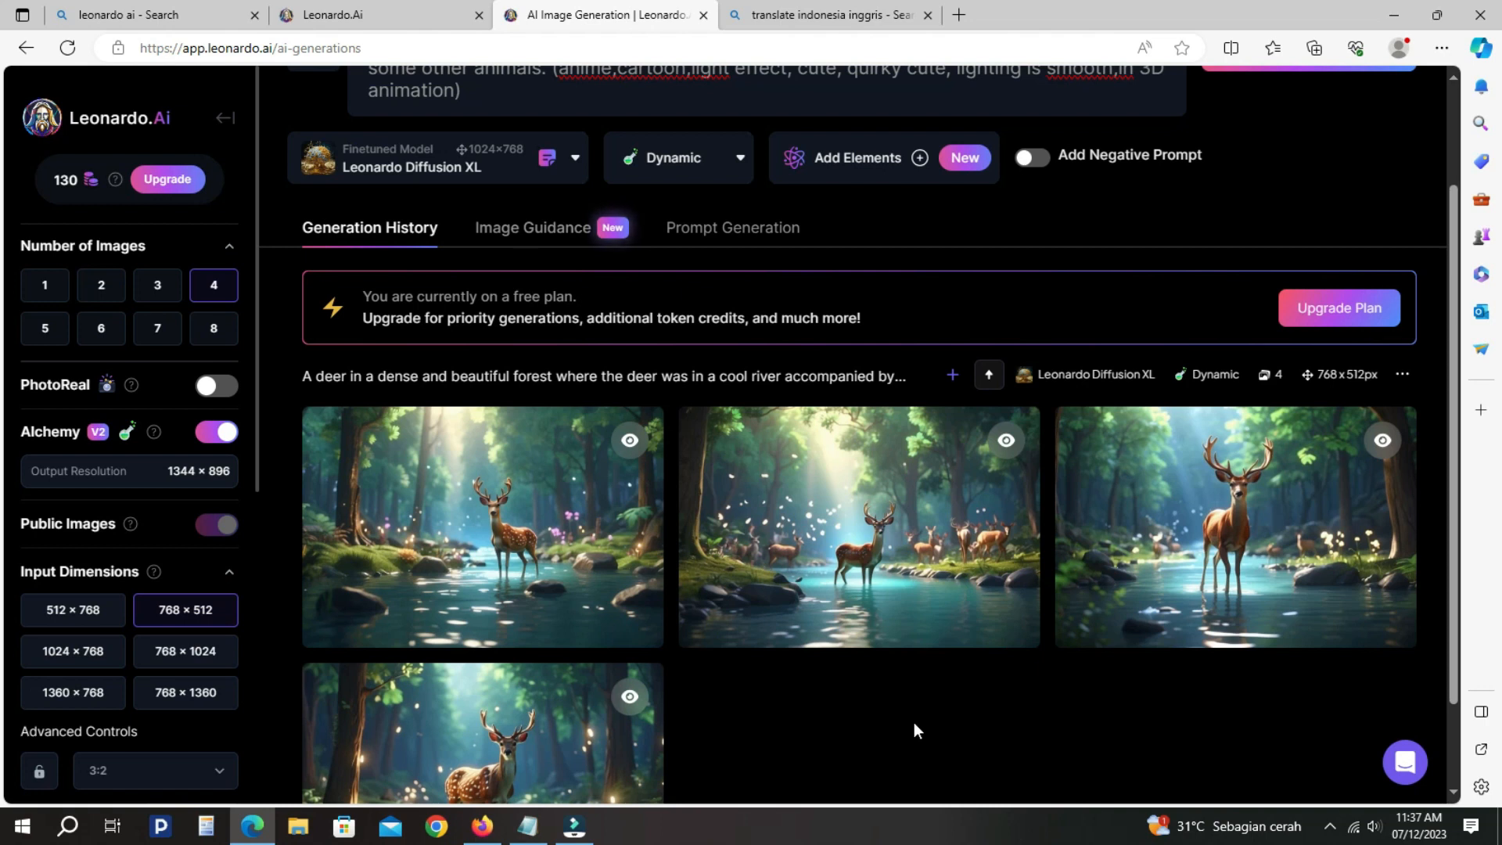
Try image counts of 1, 2, 3 and 5 to compare their token cost, and return the number of images to 4
scroll(724, 194, "up", 2)
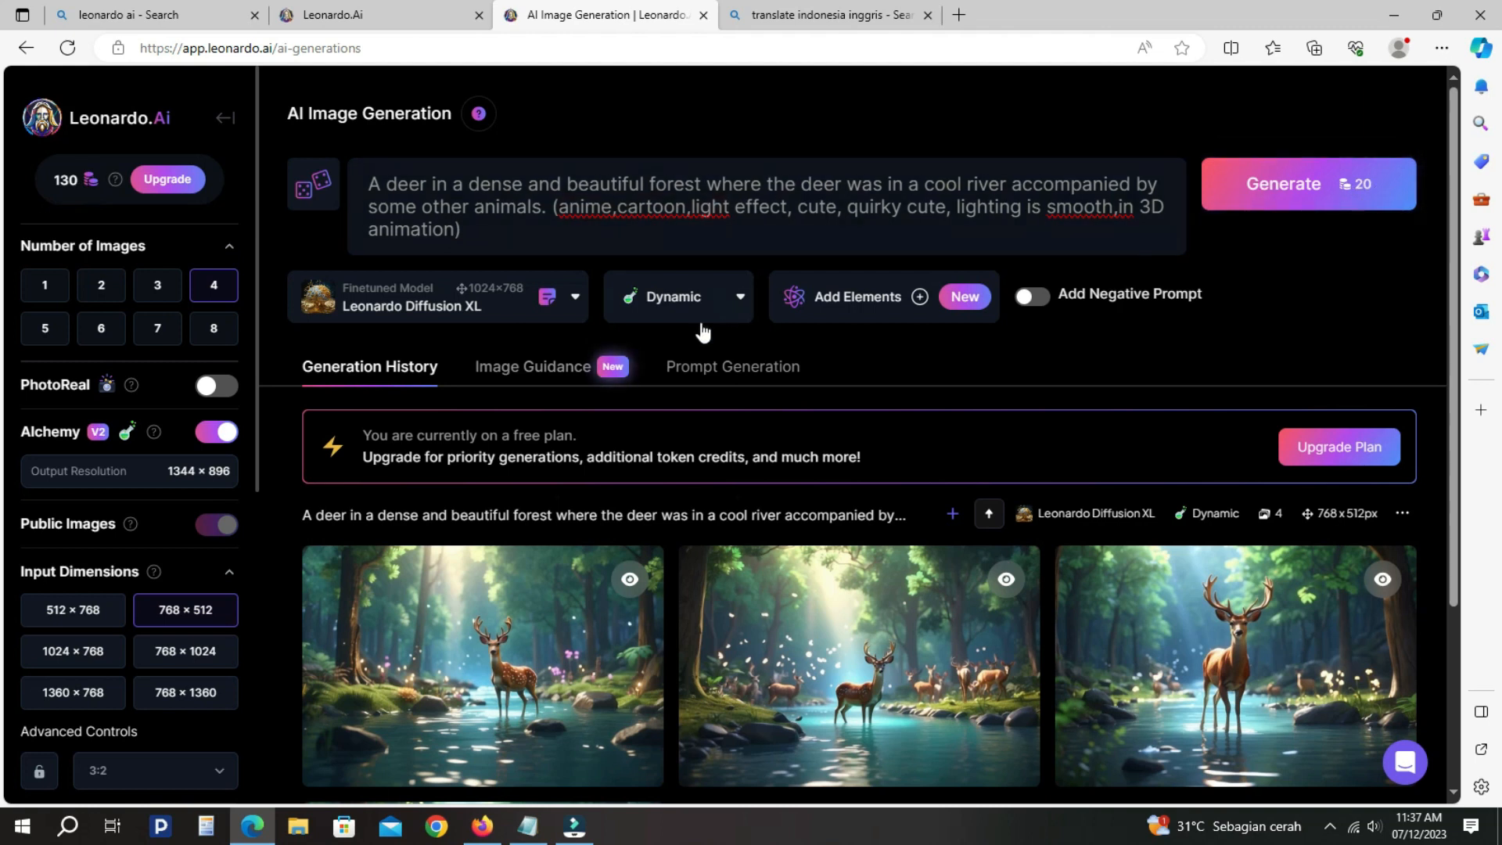
left_click(100, 288)
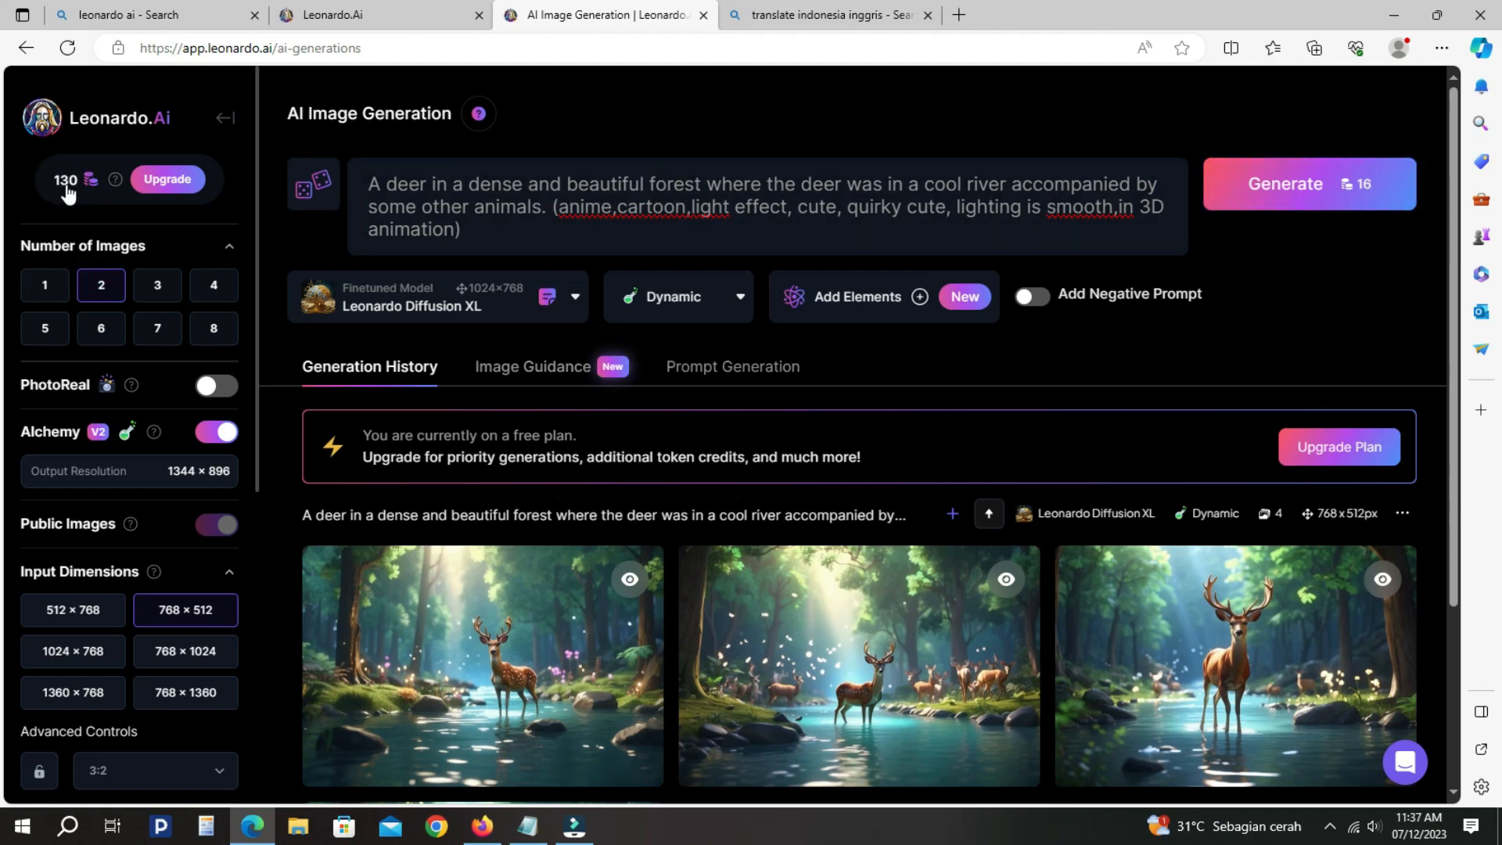
left_click(47, 287)
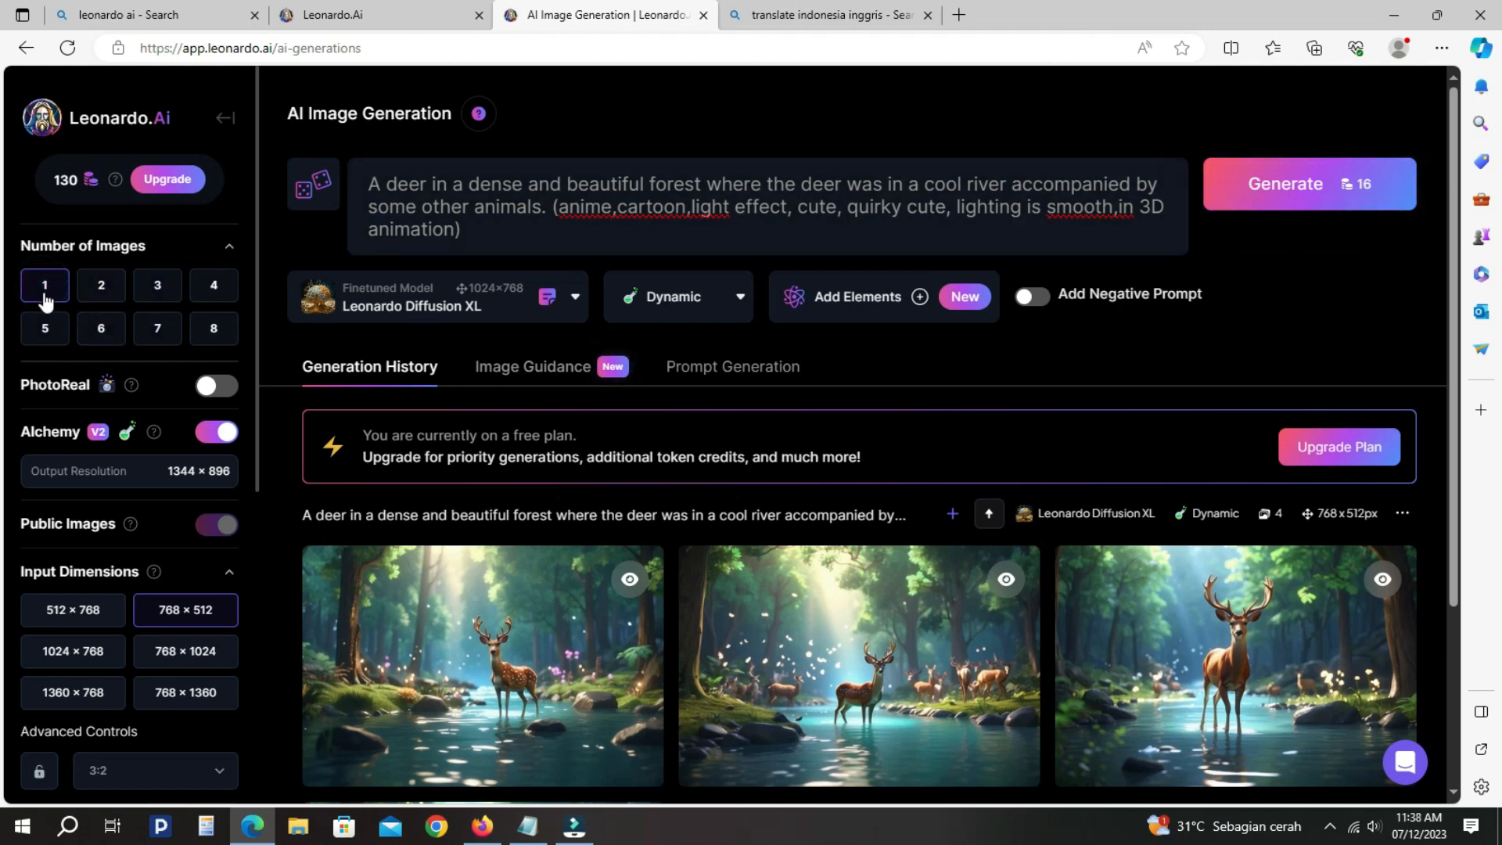
left_click(106, 292)
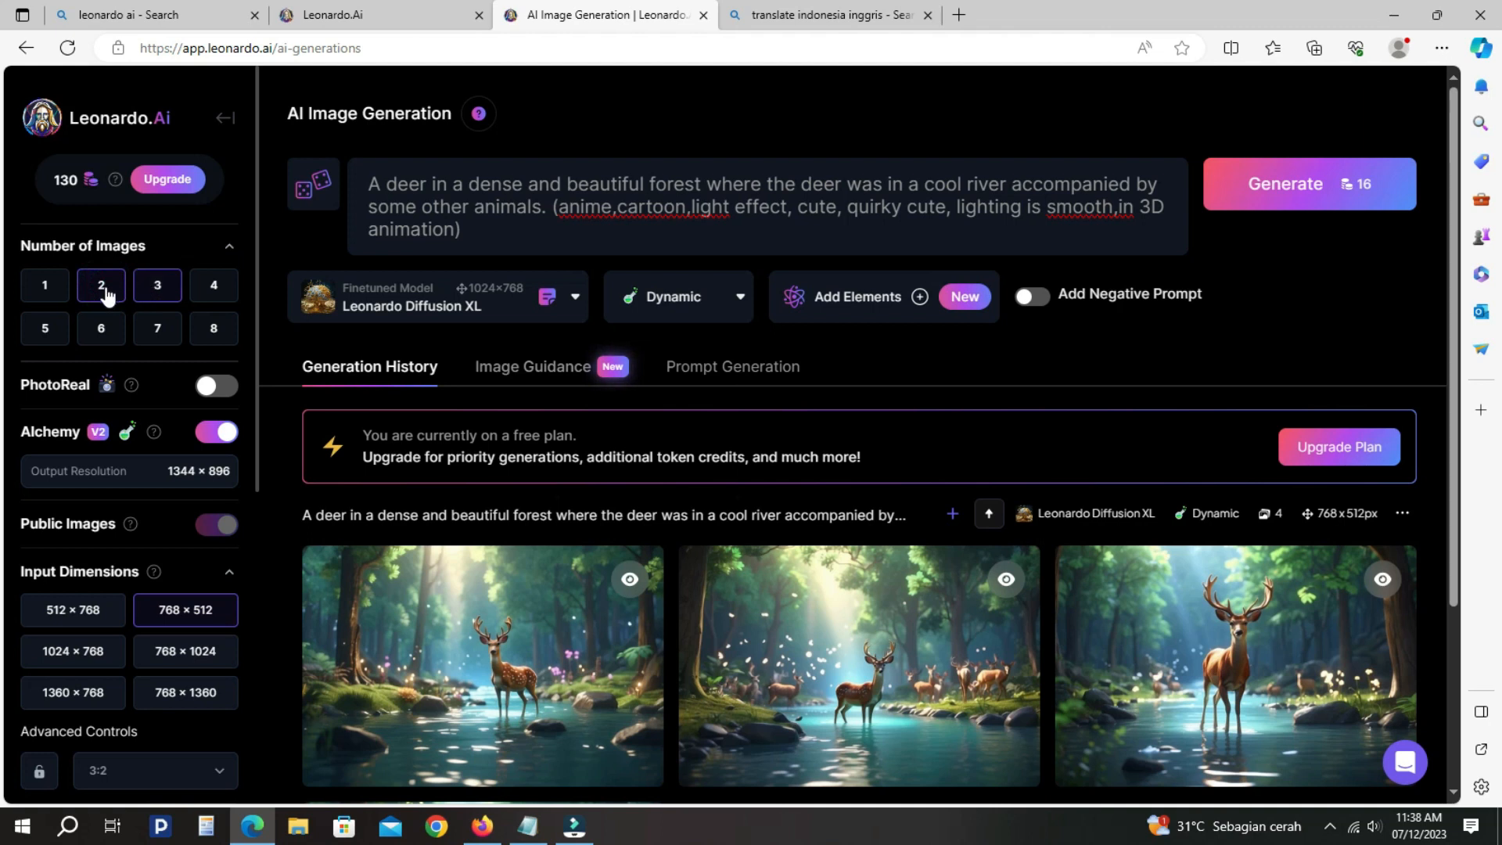
left_click(159, 291)
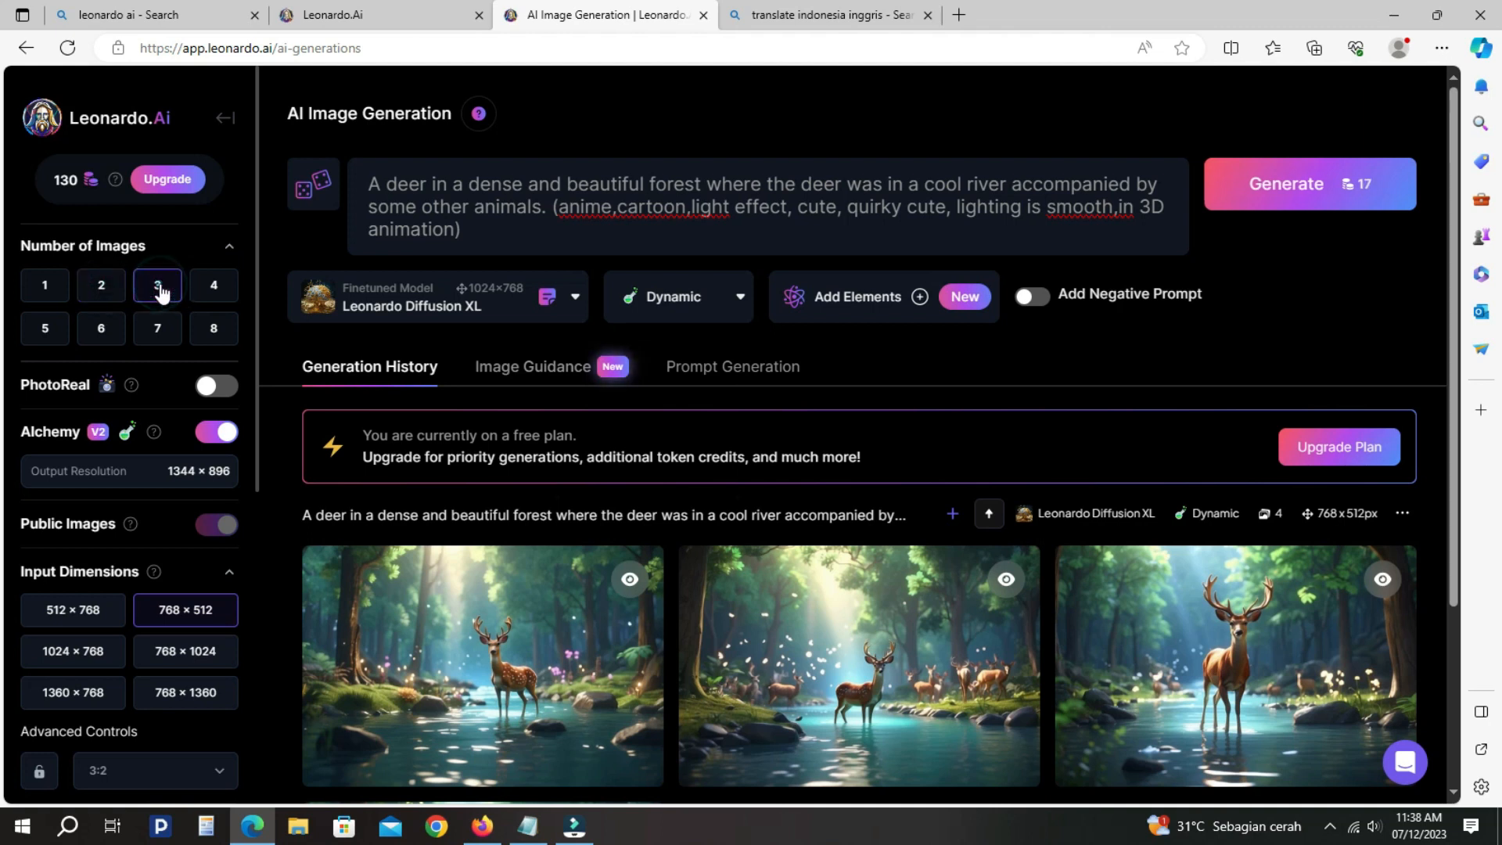
left_click(200, 294)
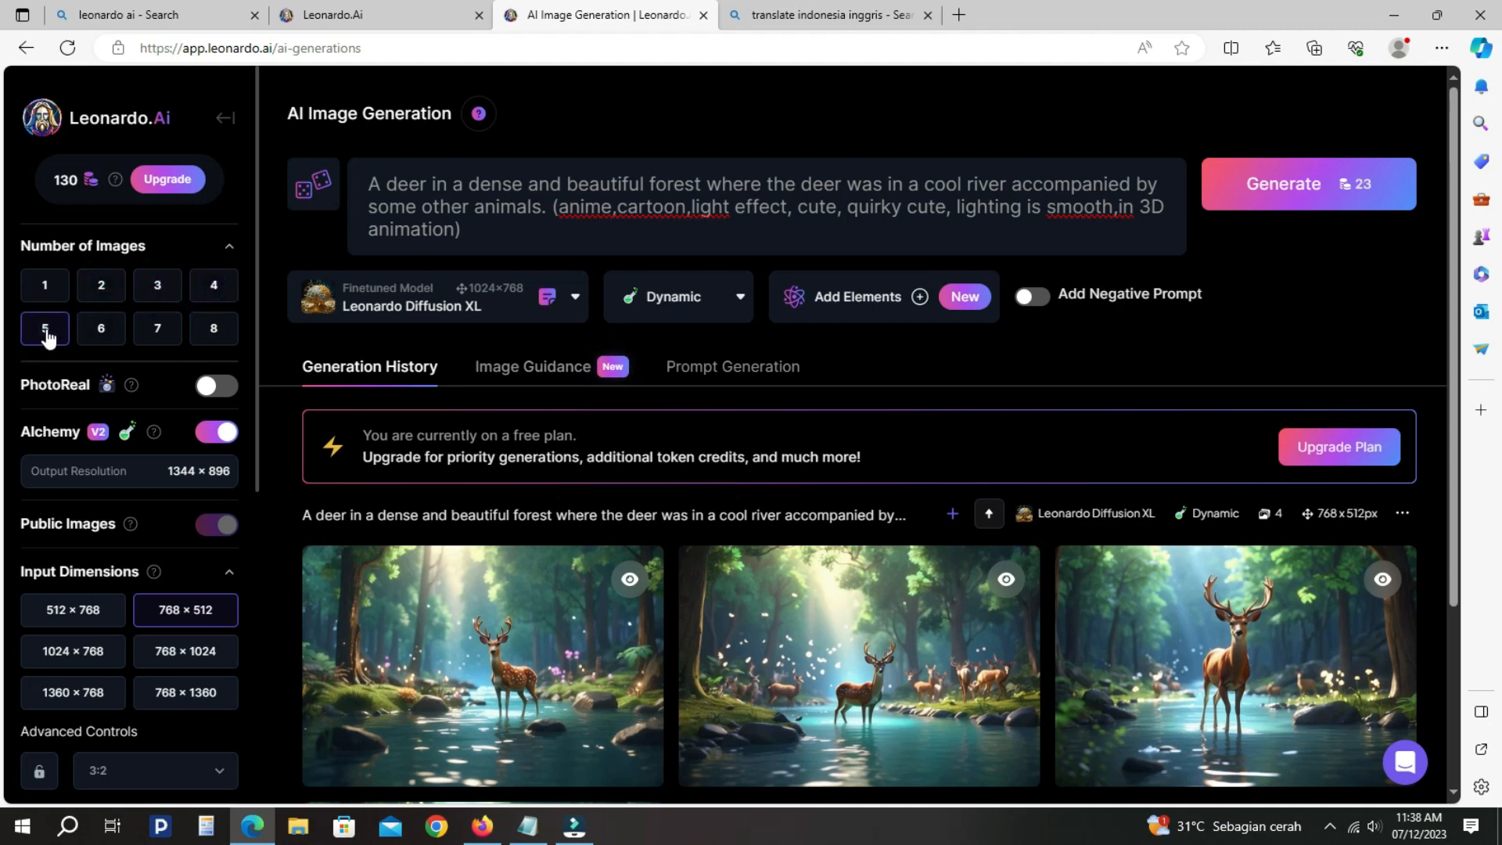
left_click(213, 291)
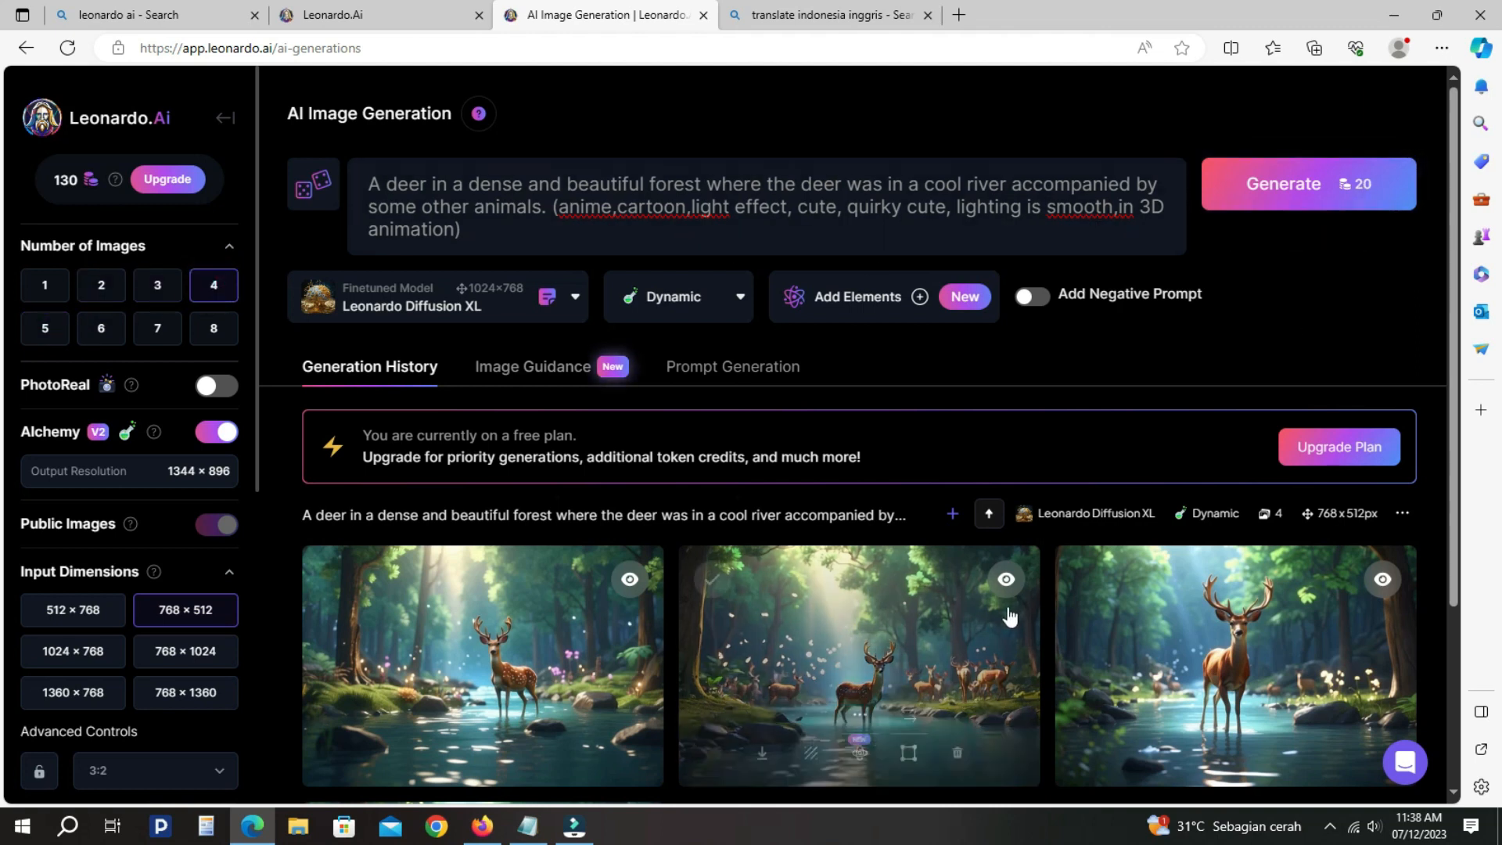
Download all four generated deer images from the generation history and dismiss the downloads list
scroll(1009, 617, "down", 3)
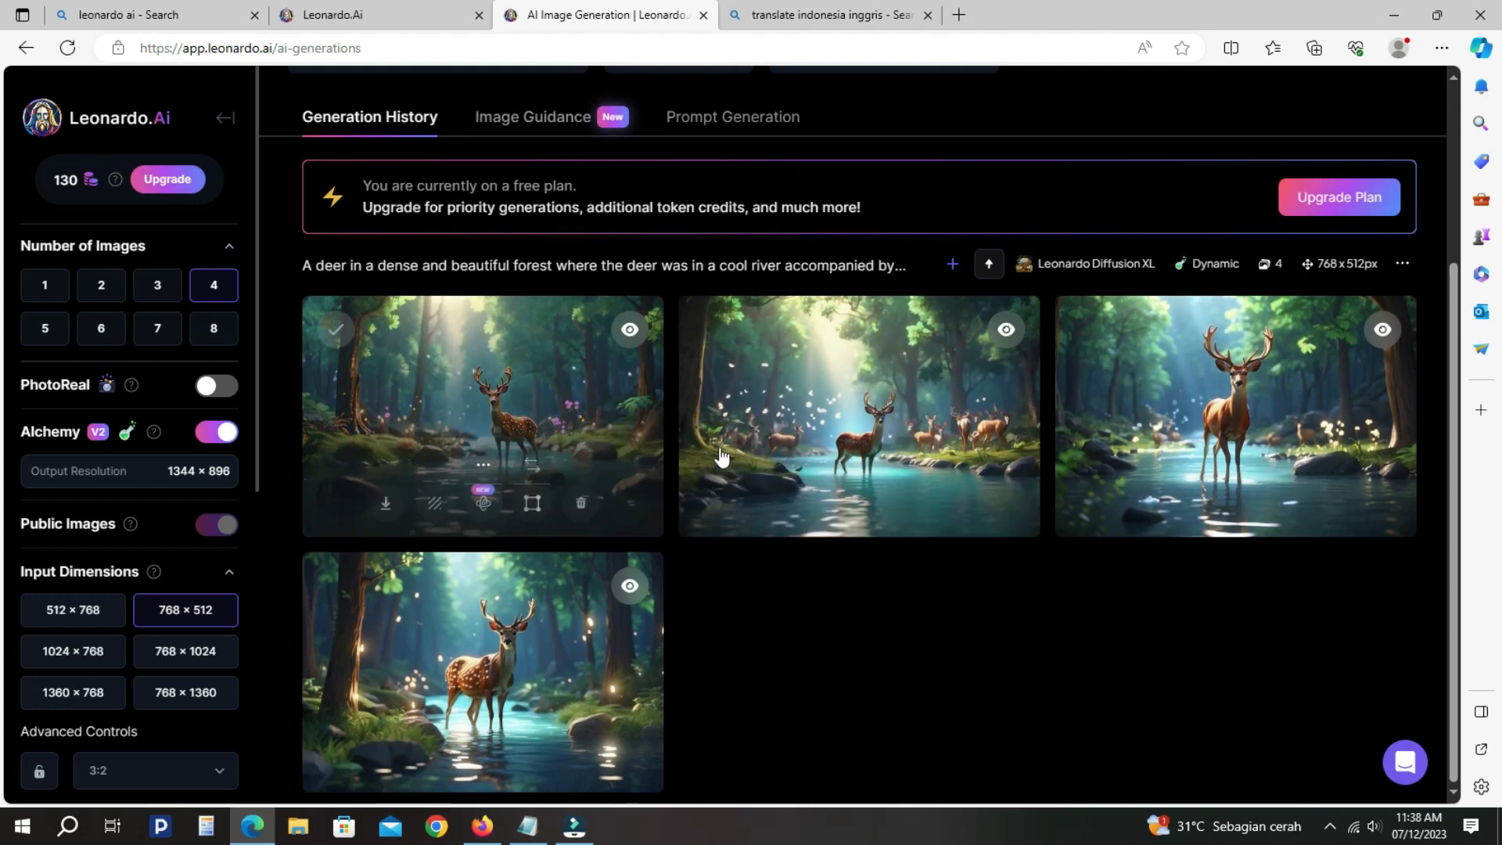
mouse_move(720, 453)
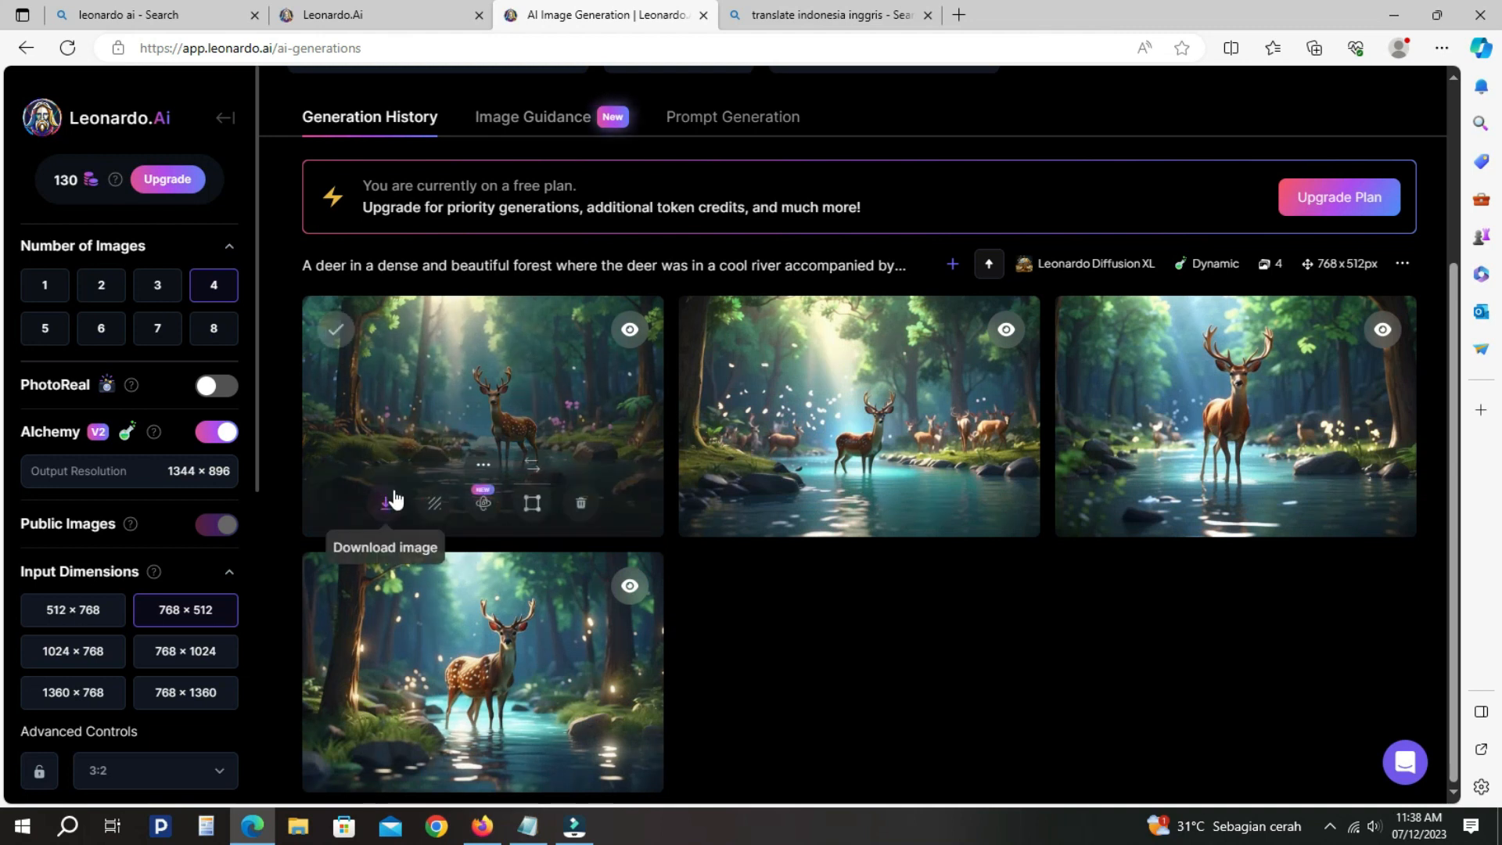
left_click(387, 505)
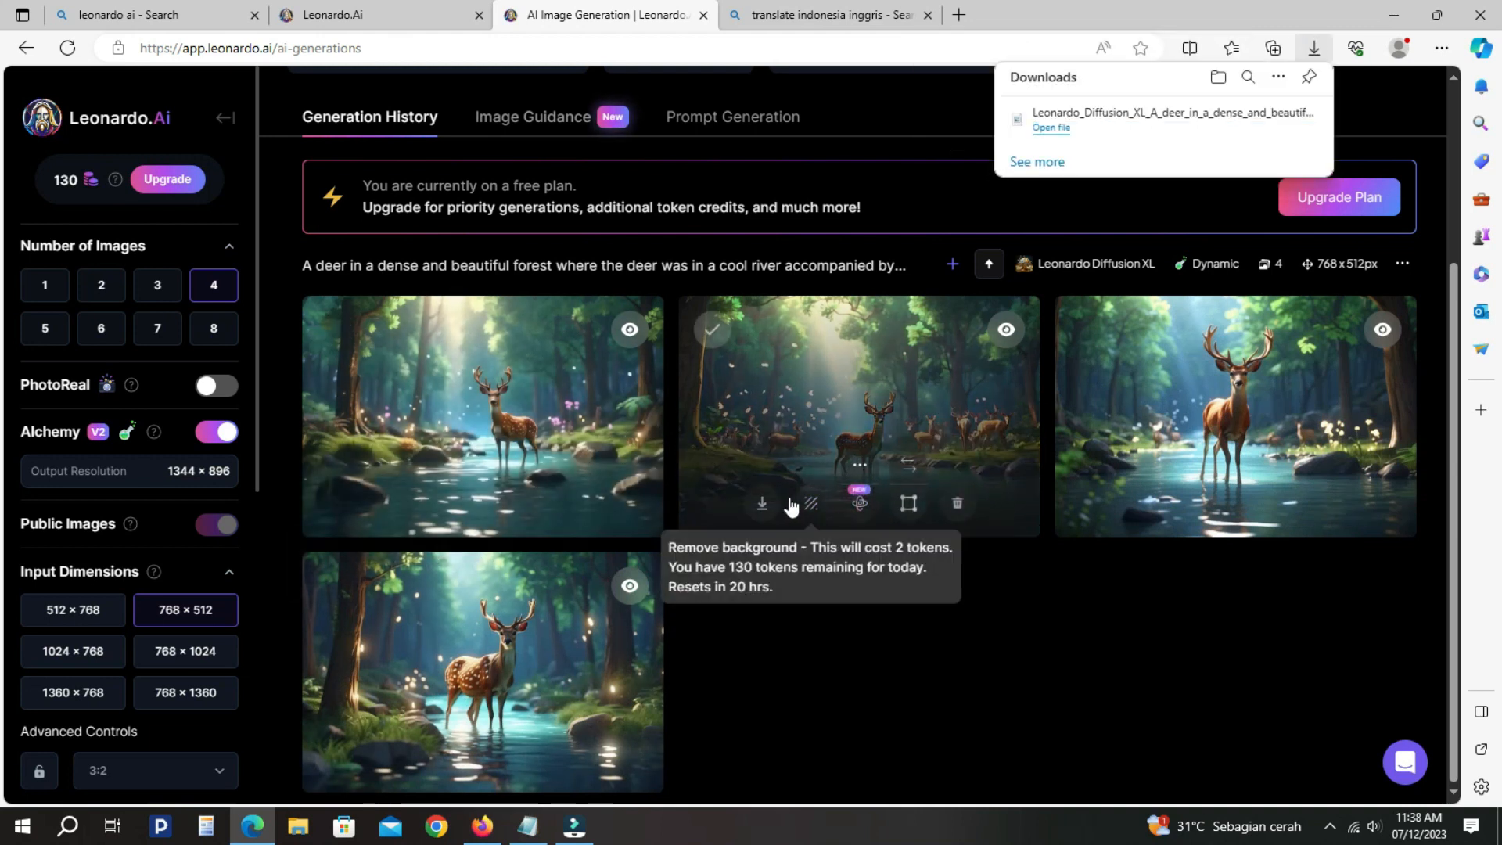
left_click(765, 505)
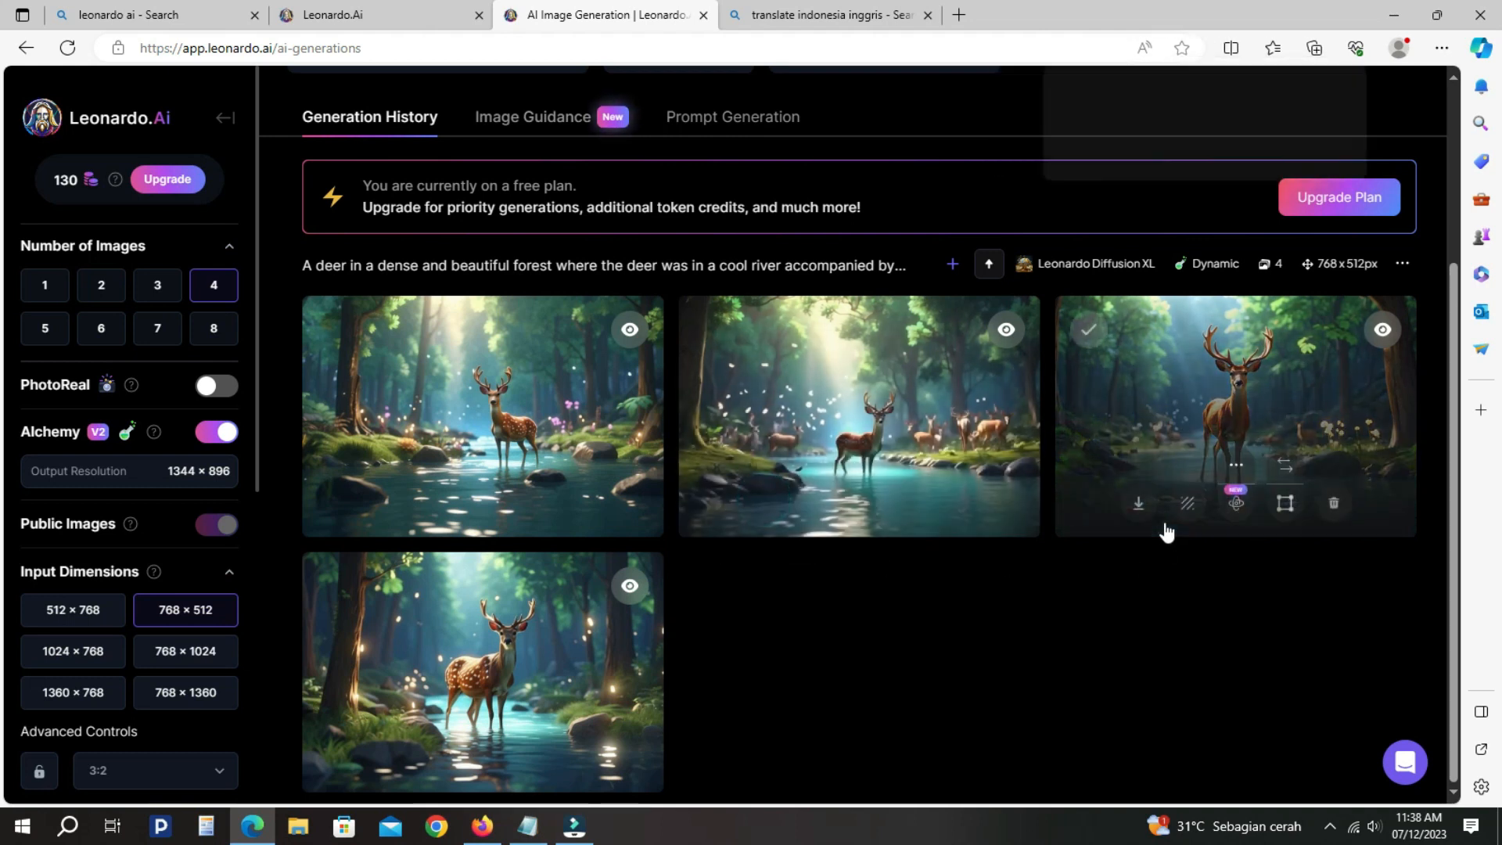
left_click(1139, 503)
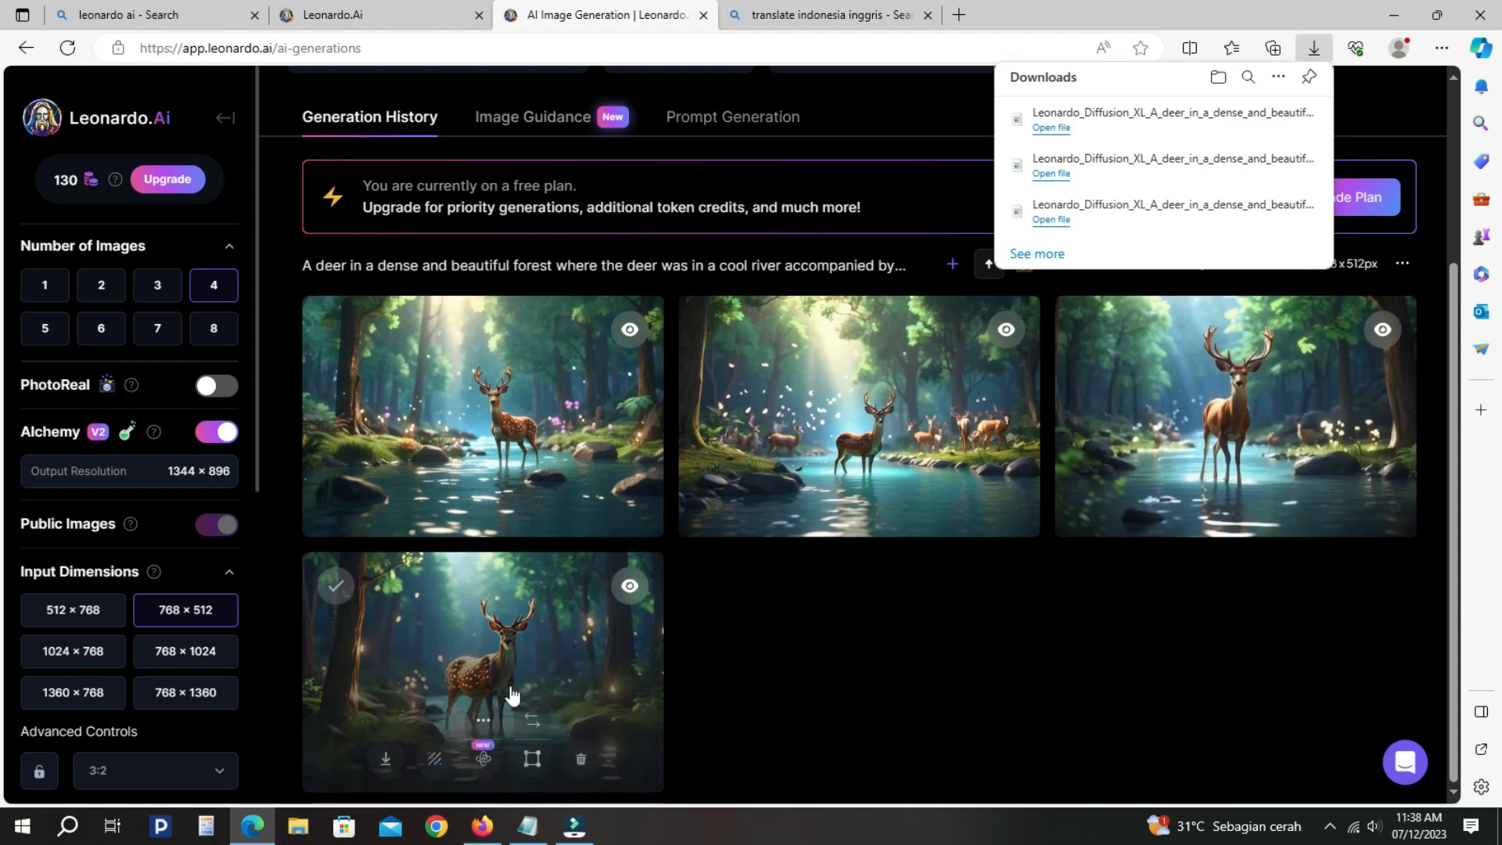
left_click(386, 761)
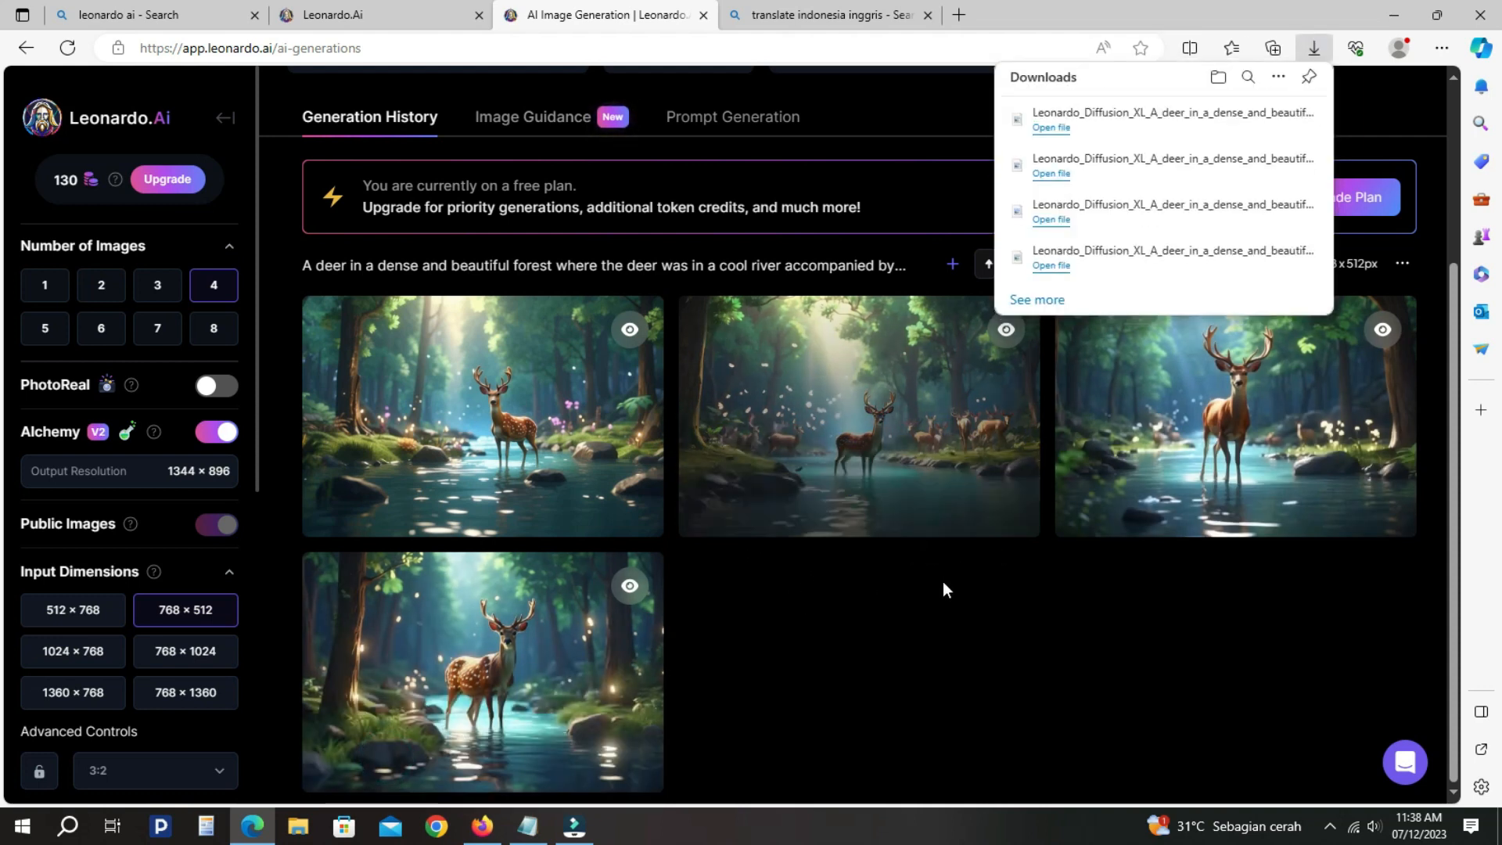
scroll(881, 611, "up", 1)
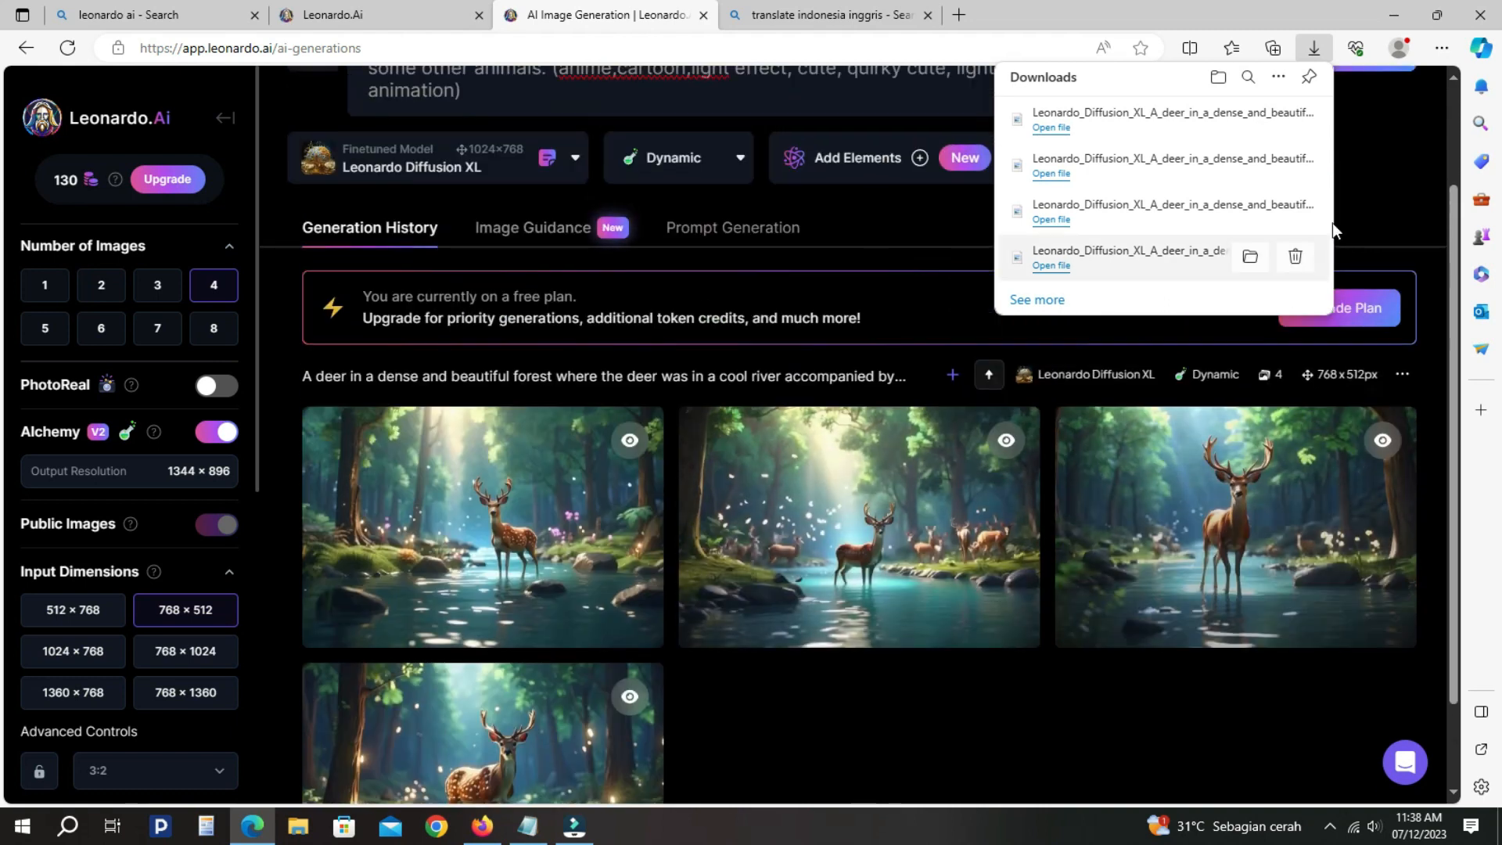
left_click(1391, 137)
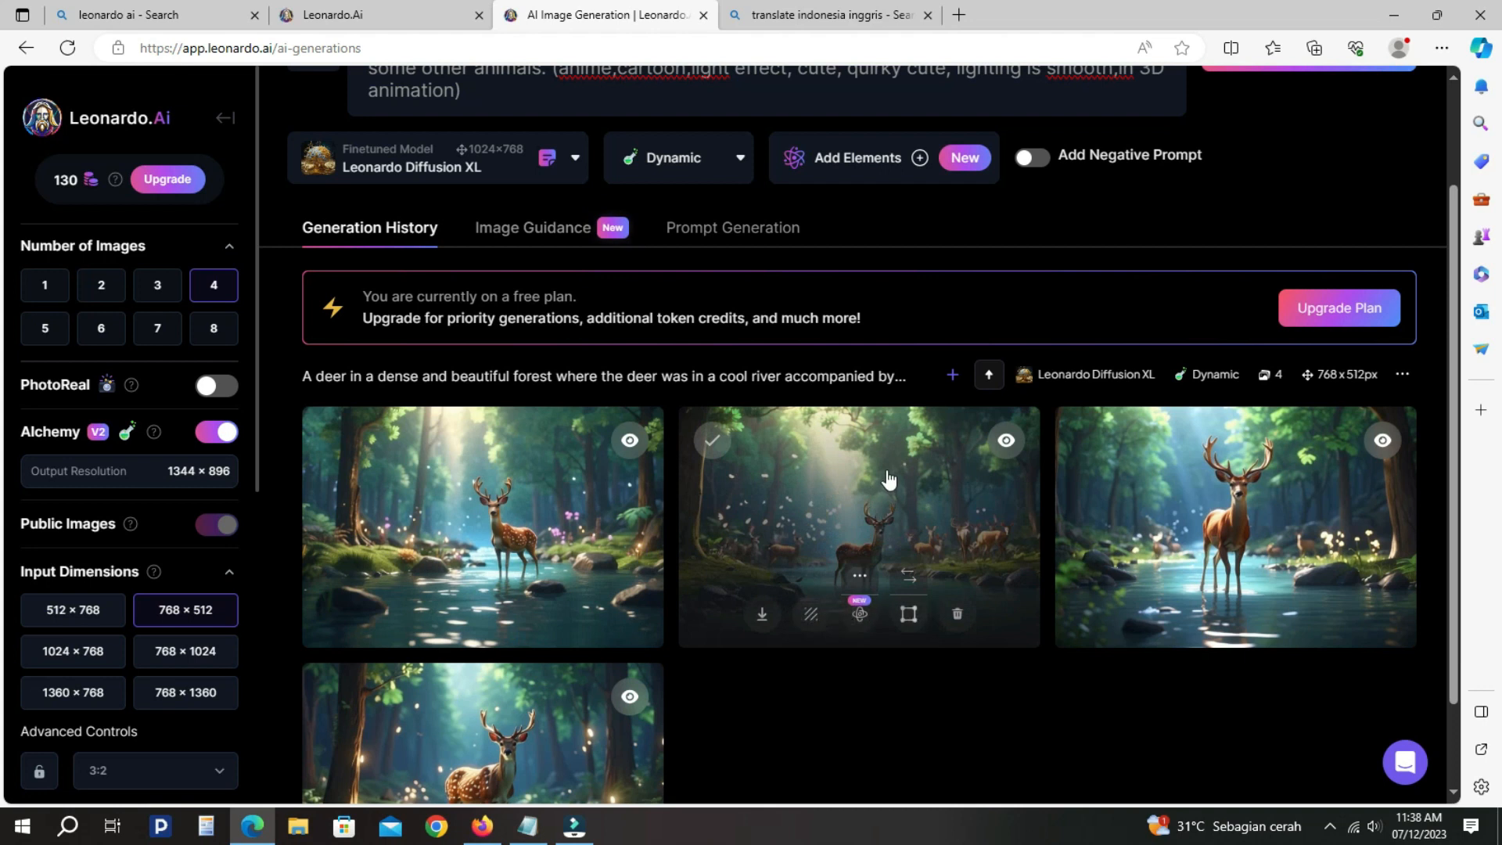
scroll(869, 454, "up", 1)
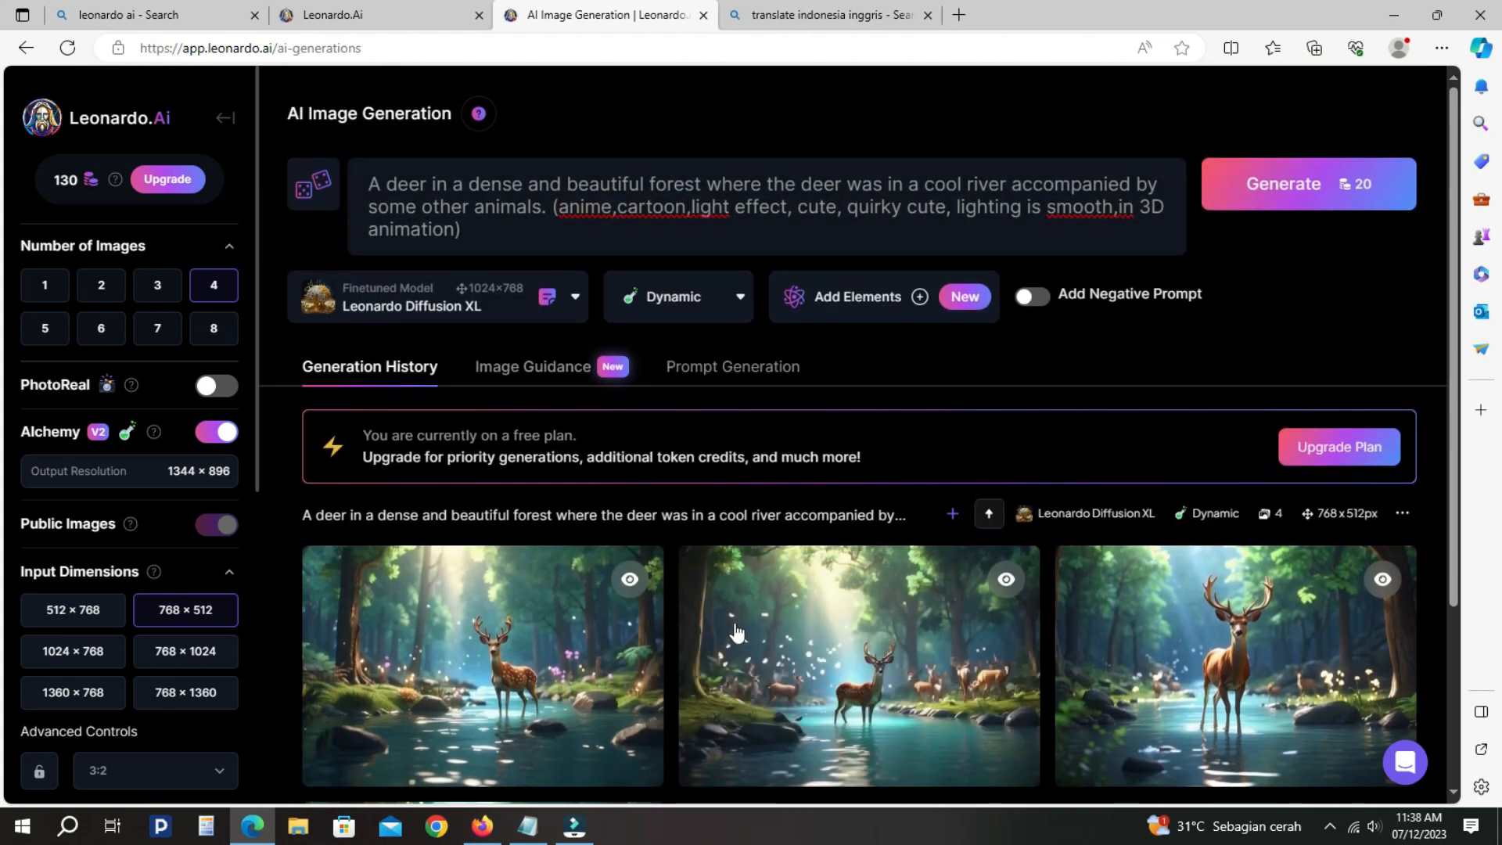
scroll(842, 612, "down", 1)
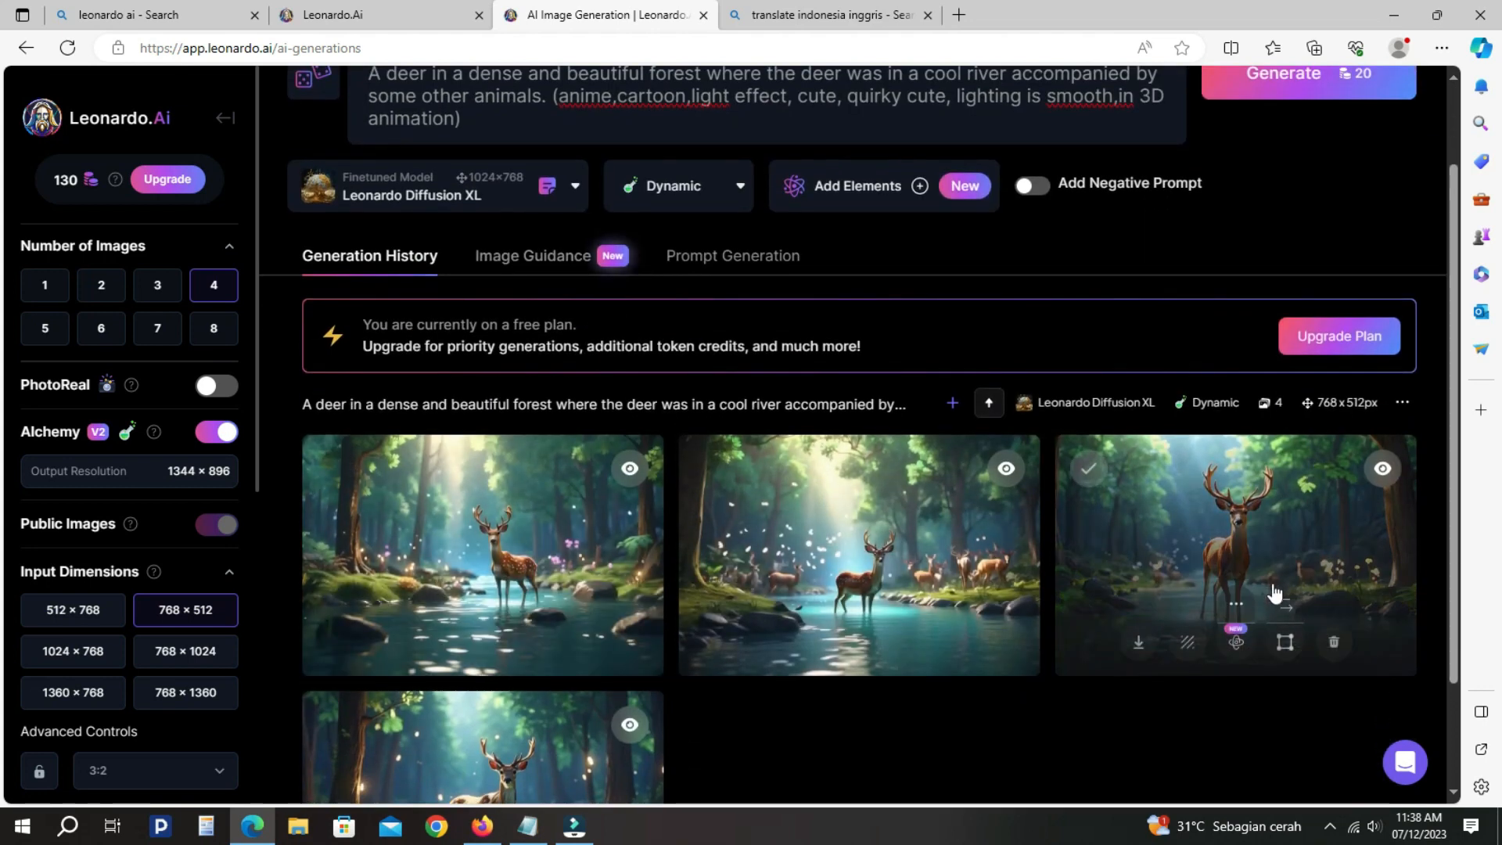
In the Bing translator tab, replace the river and companions phrase of the Indonesian text after "sedang" with "makan dipadang rumput"
left_click(829, 23)
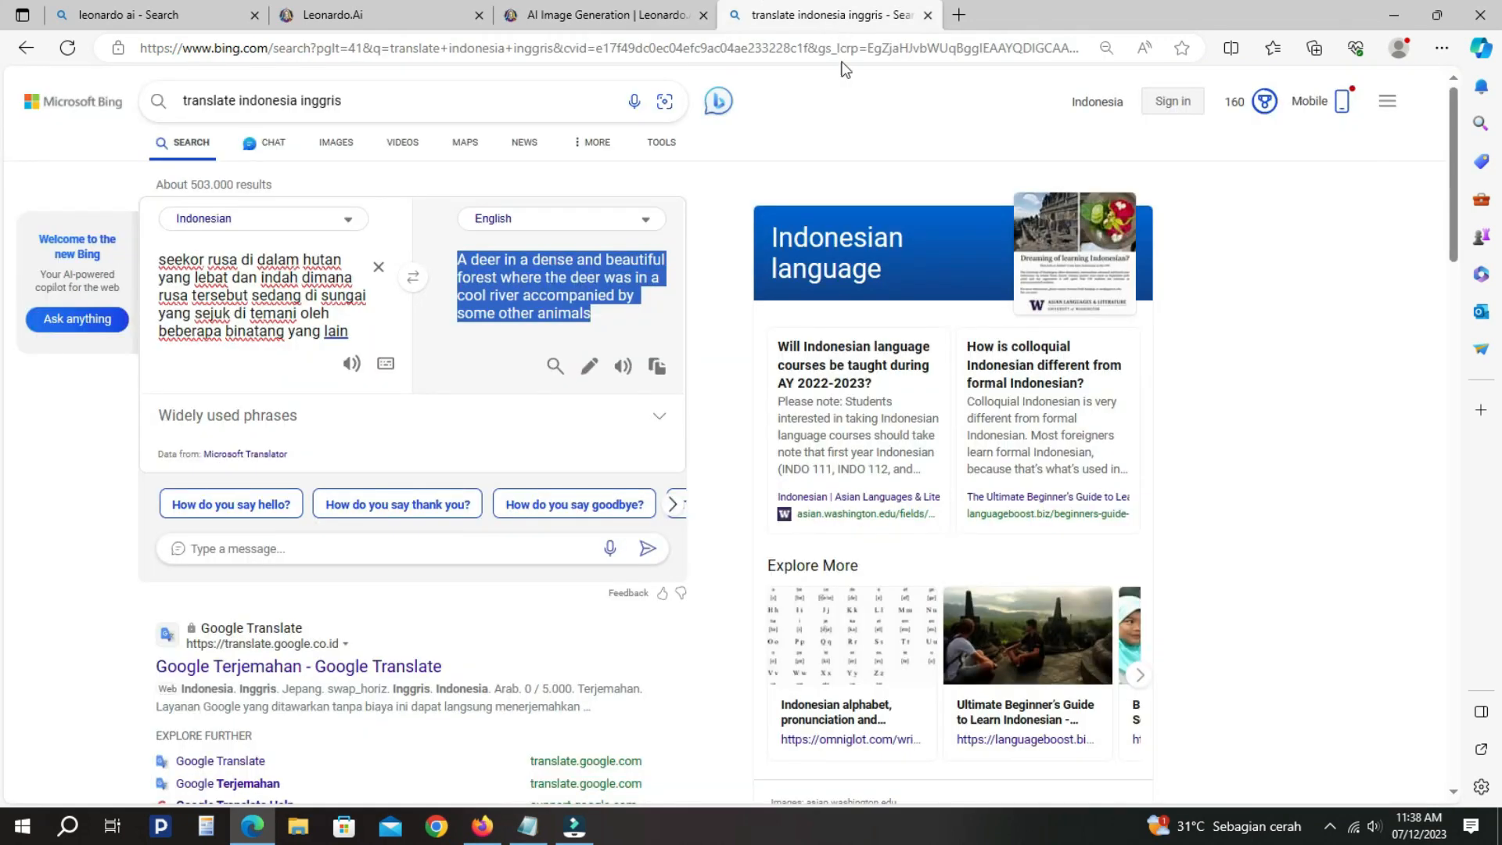
left_click(278, 280)
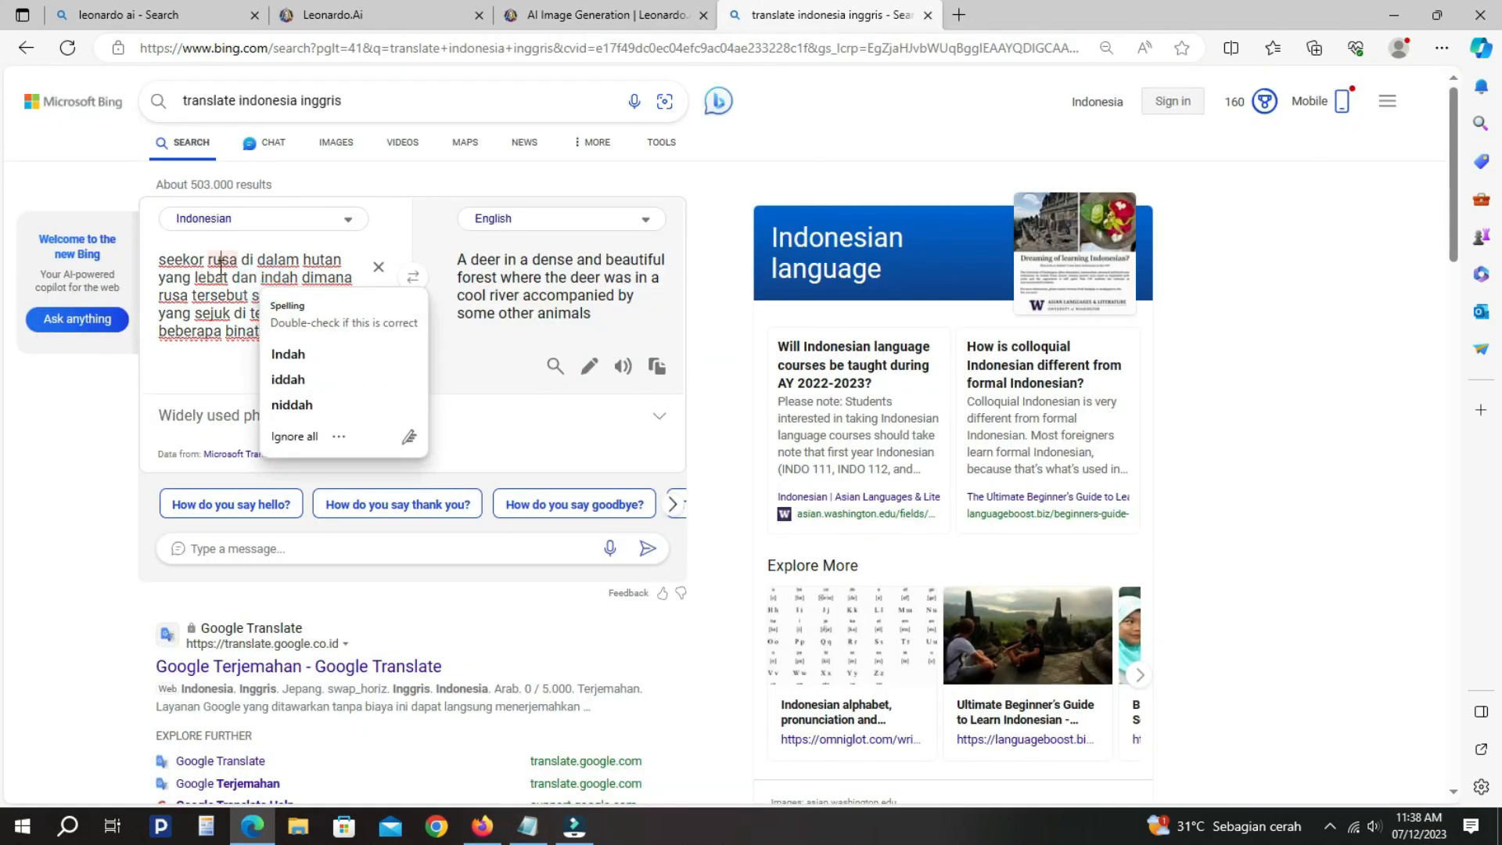
left_click(220, 262)
left_click(394, 229)
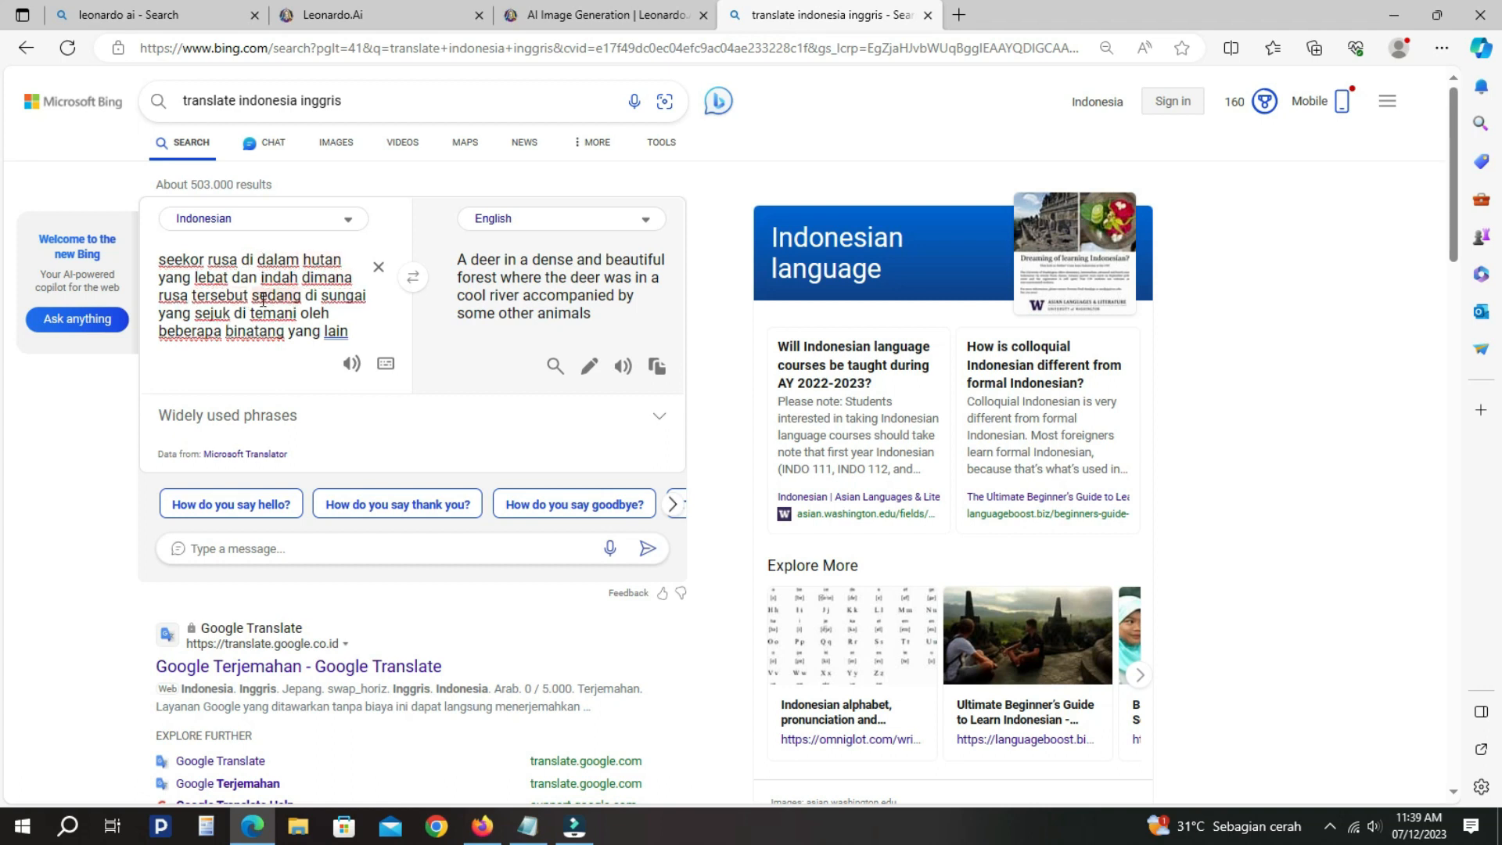
left_click_drag(306, 296, 355, 335)
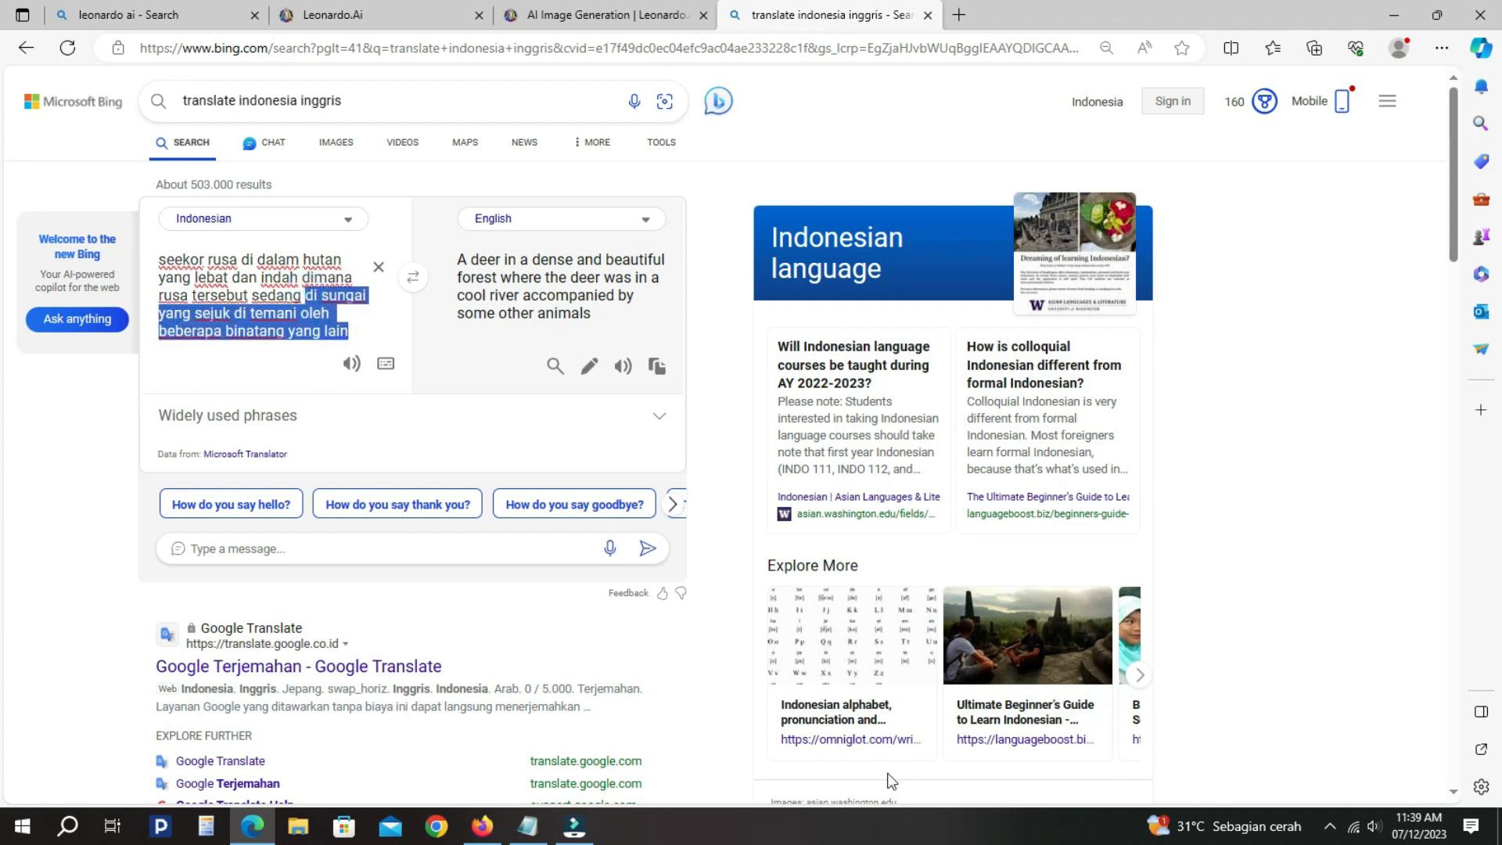
type("maka")
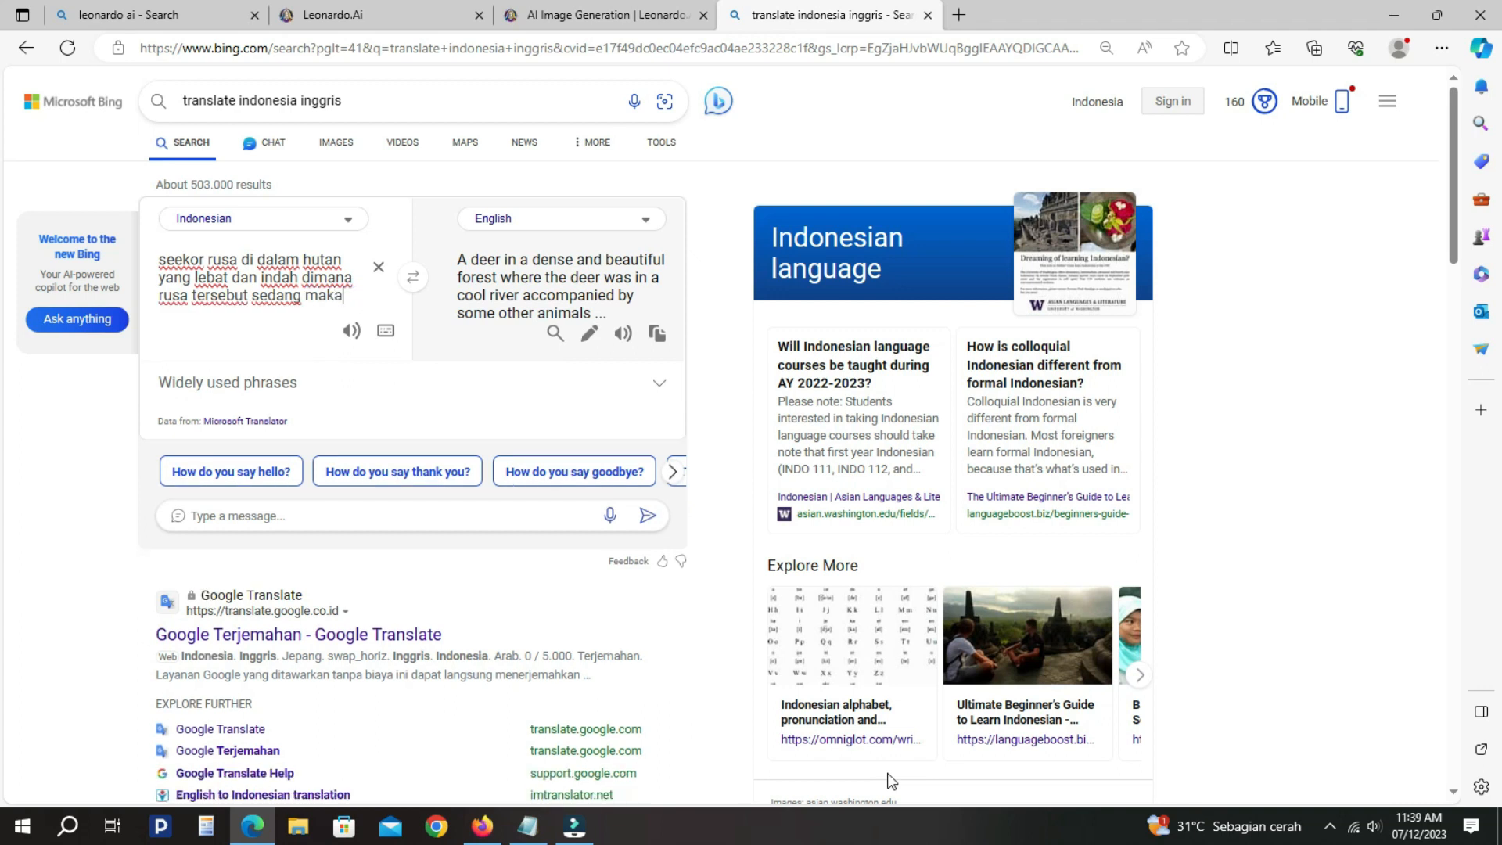
type("n ru")
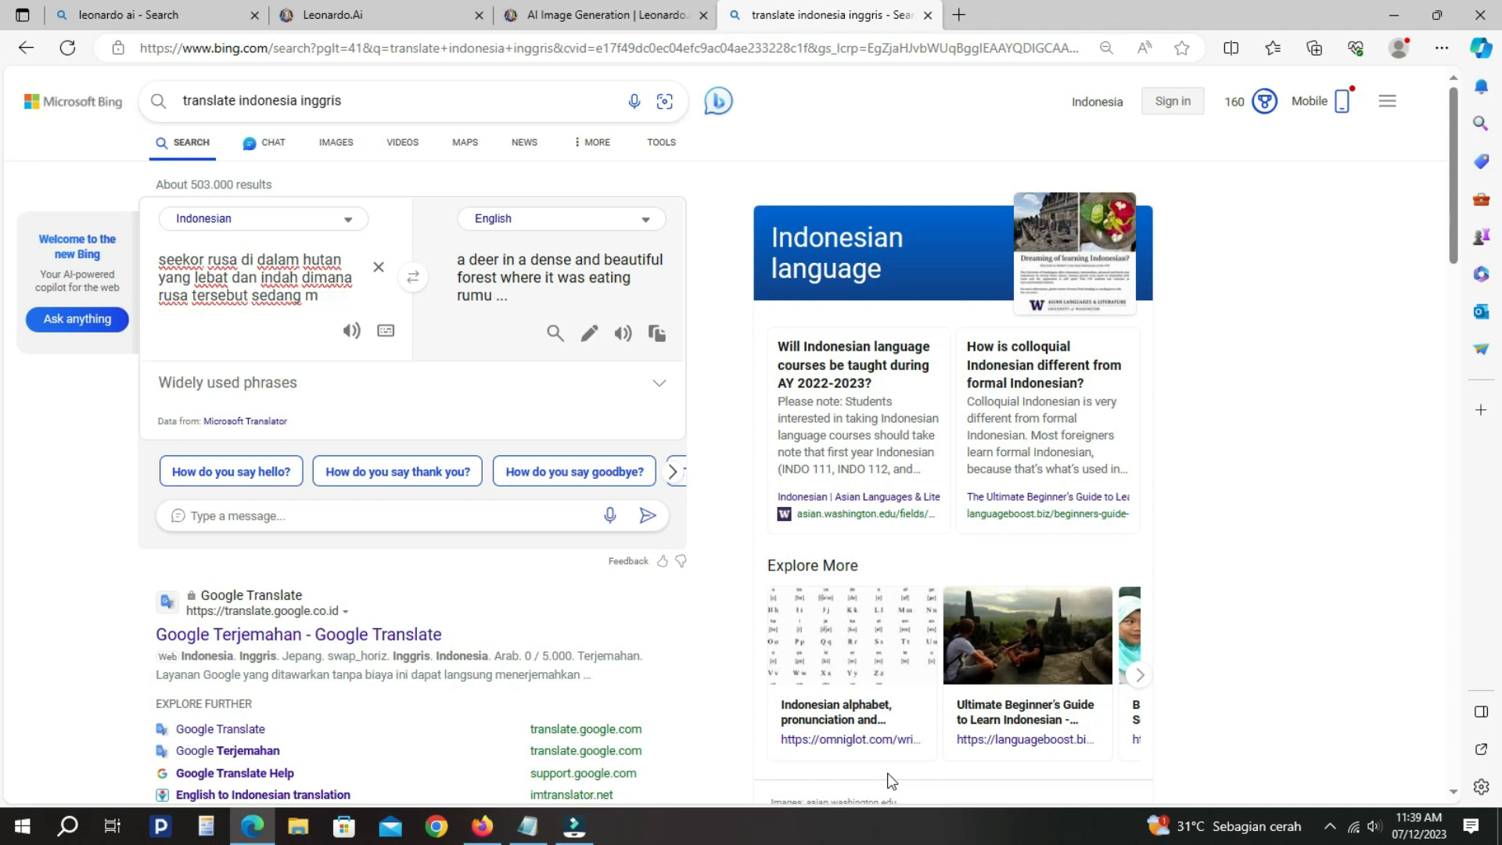
type("dipadang rumput")
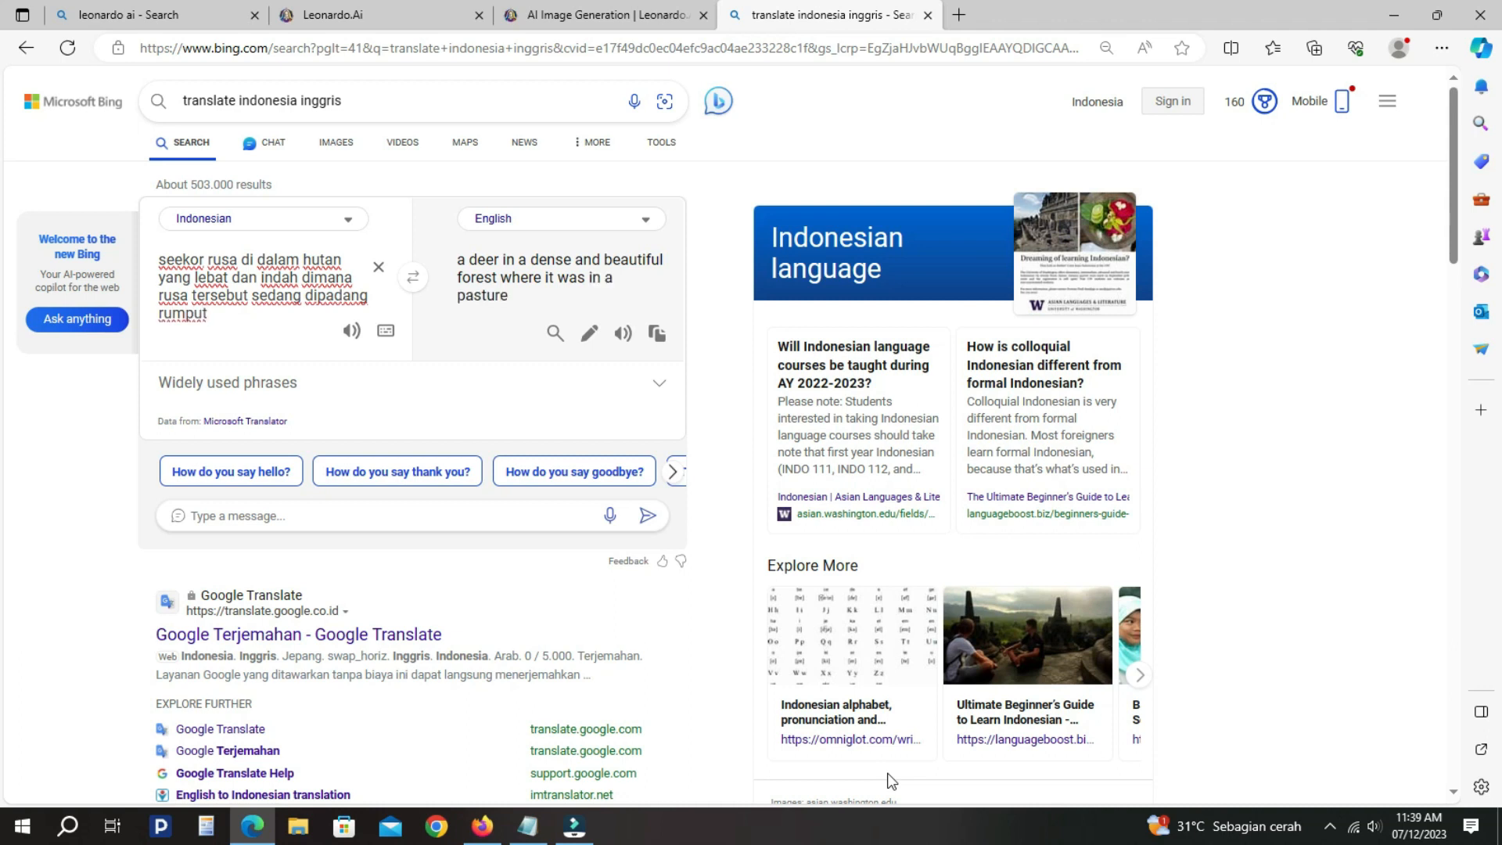
left_click(306, 295)
type("makan")
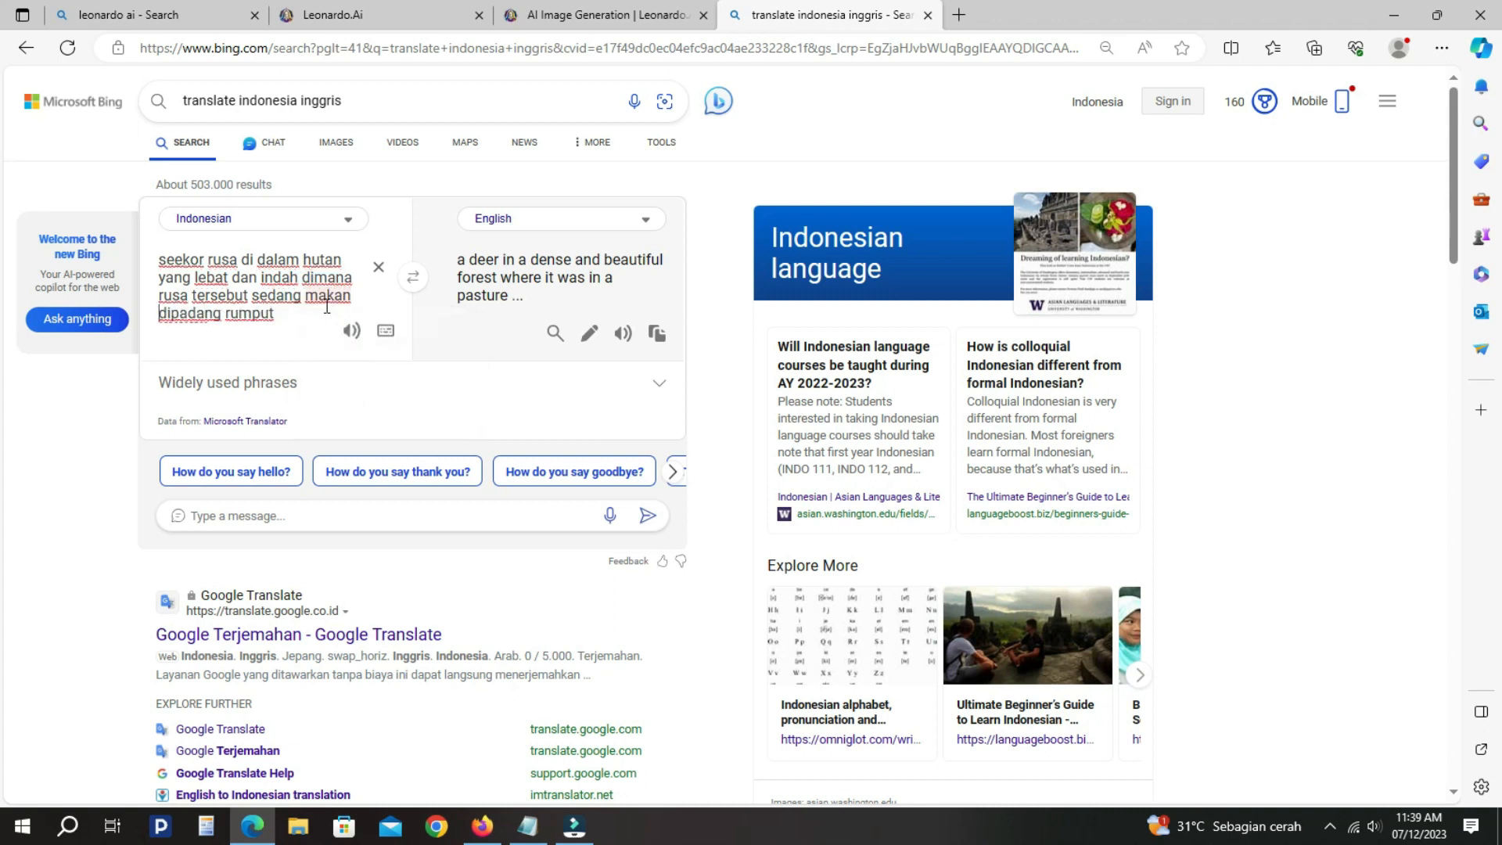
Extend the end of the Indonesian description with "bersama dengan binatang yang lain"
left_click(290, 315)
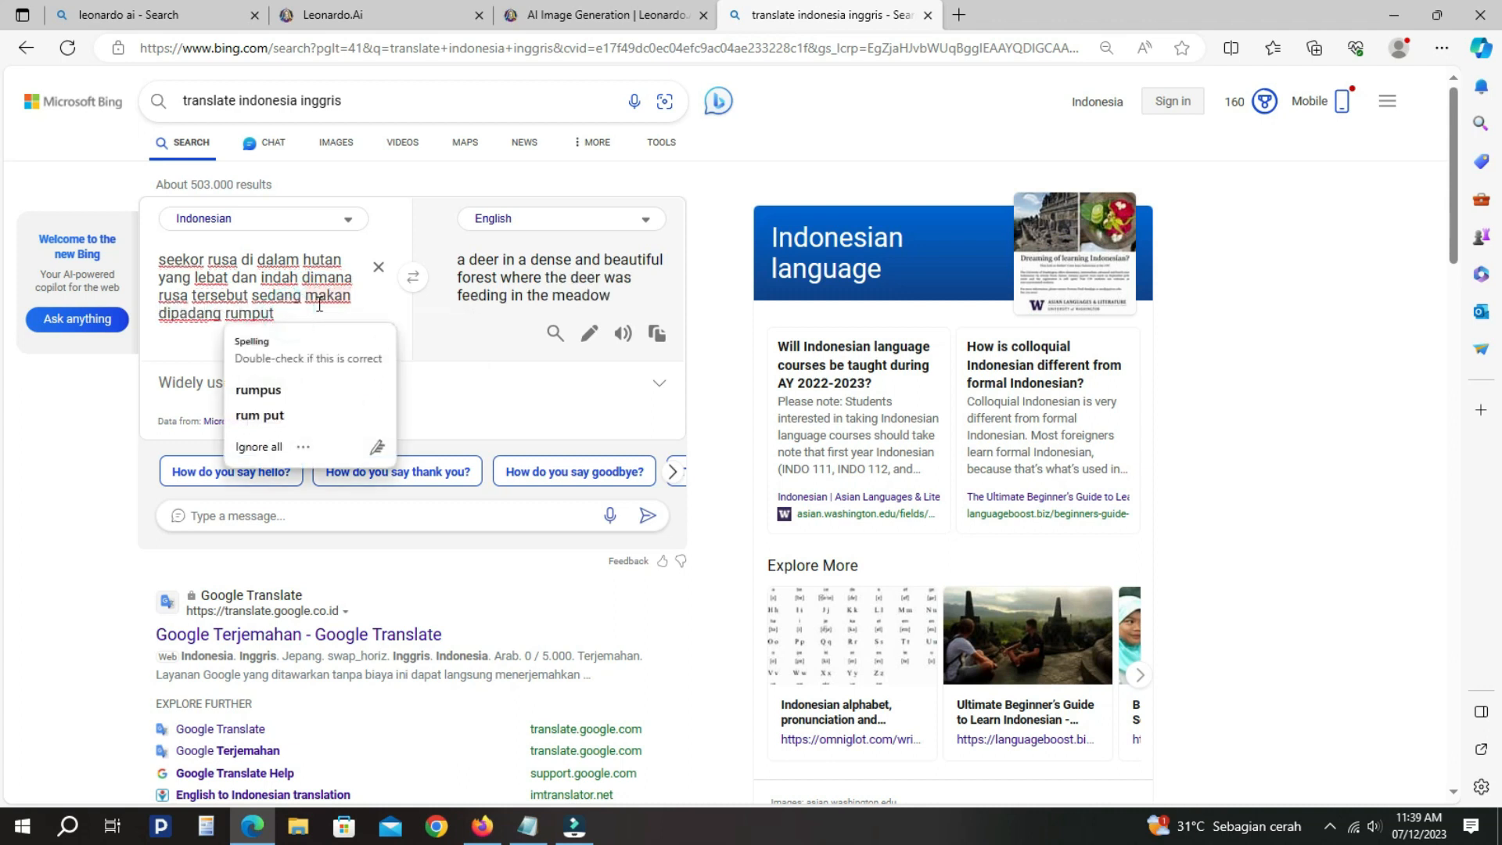
type("b")
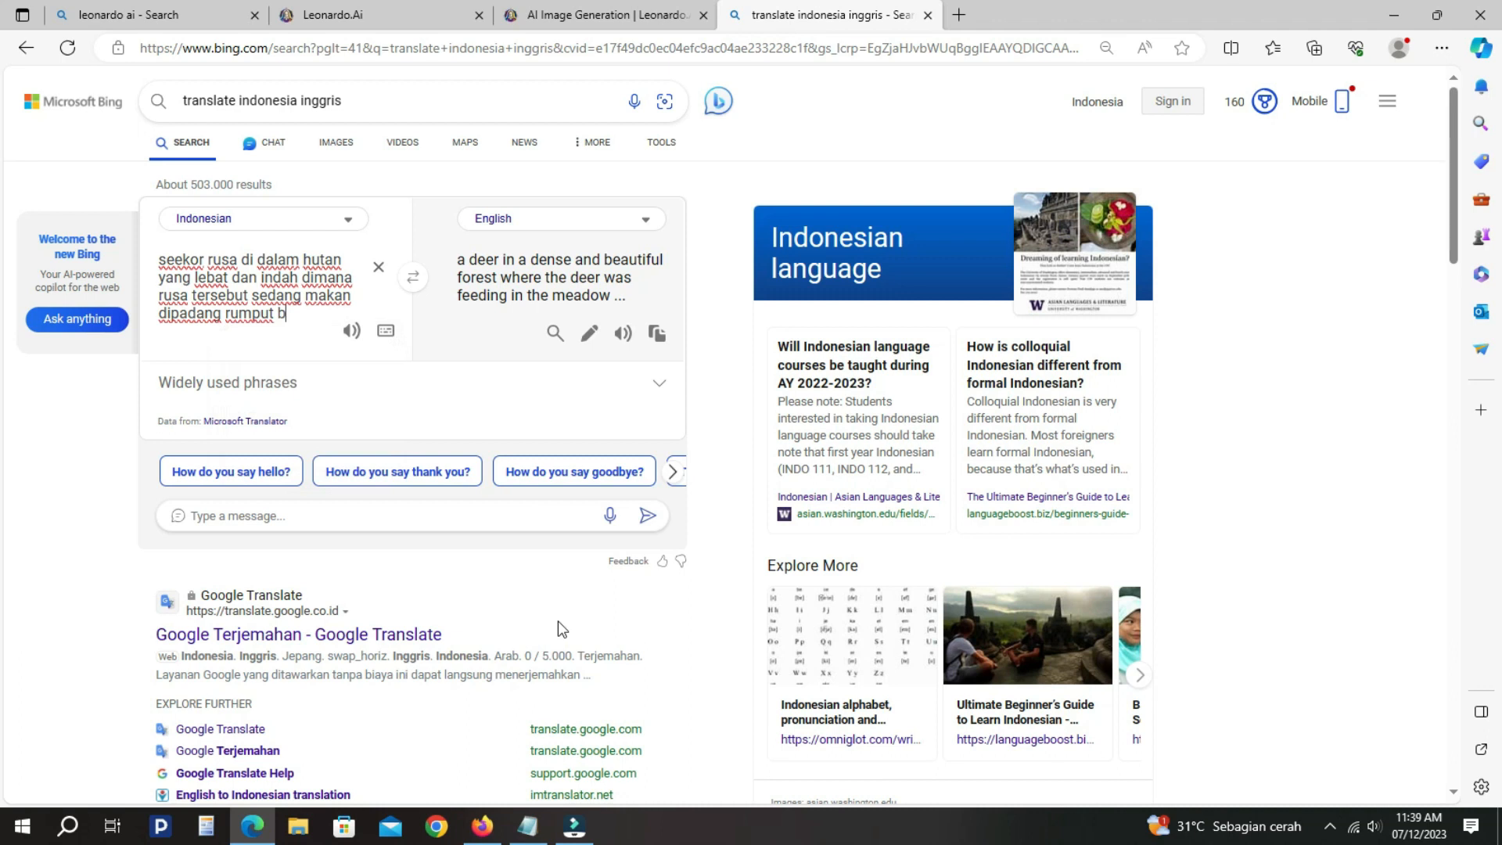
type("ersama dengan binatang yang lain")
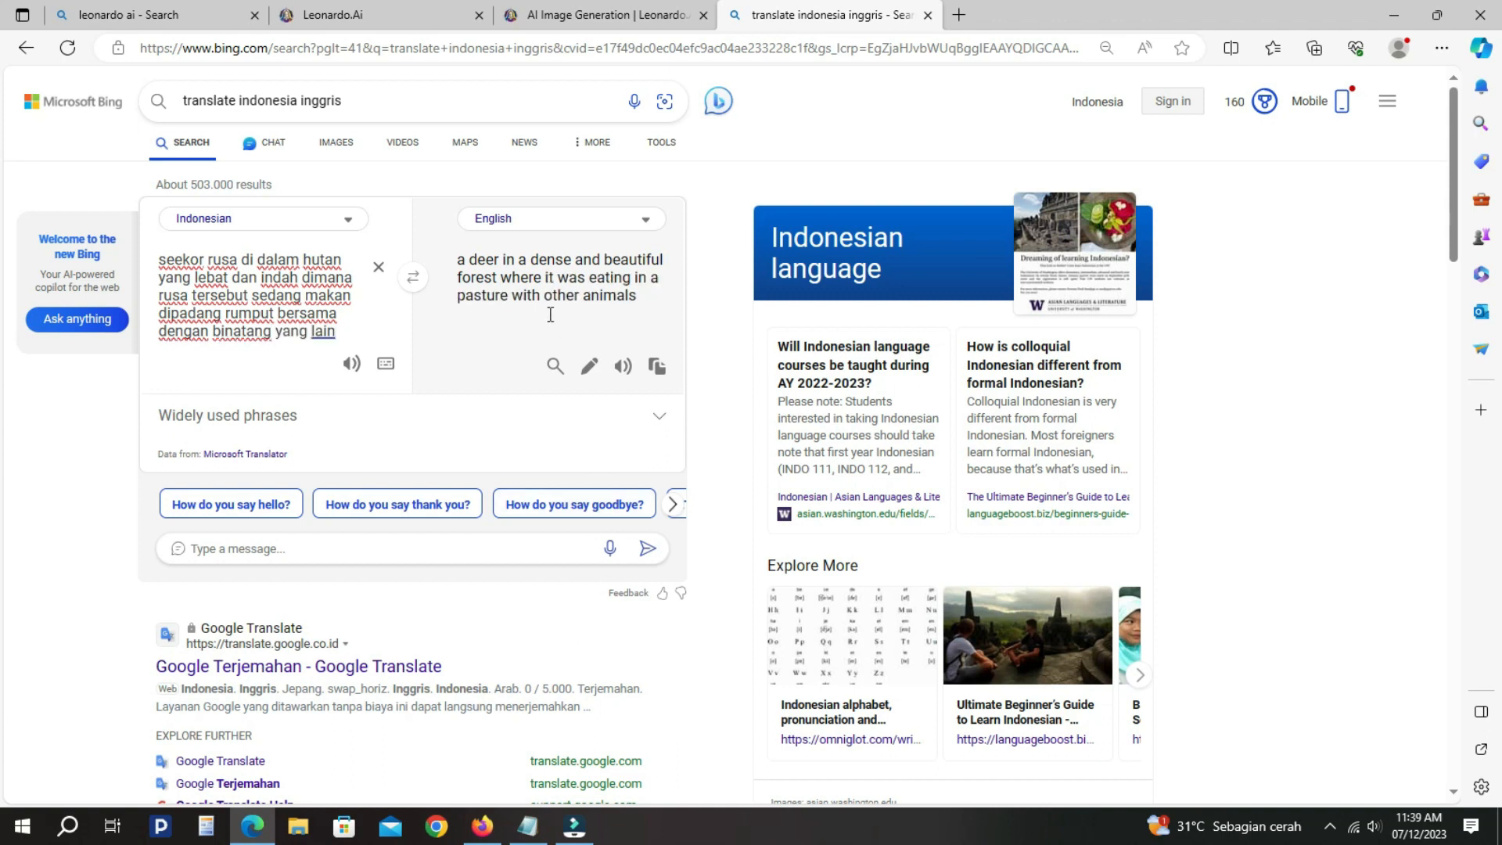
Copy the full English translation of the revised deer description
triple_click(518, 278)
right_click(519, 277)
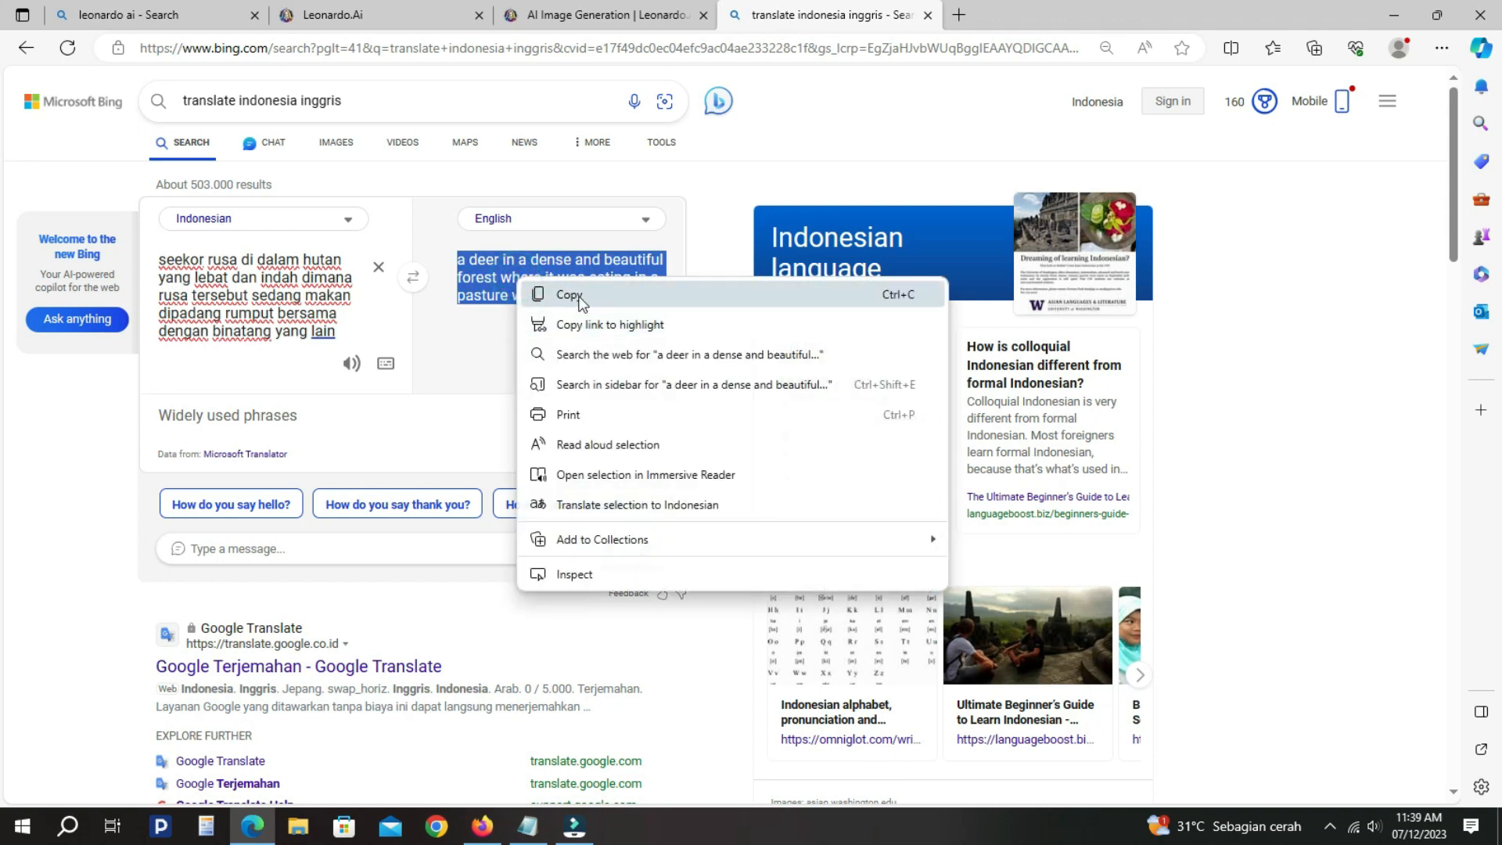
left_click(580, 296)
Replace the deer description in the Leonardo.Ai prompt with the copied translation, keeping the style text in parentheses, and generate the images
left_click(603, 15)
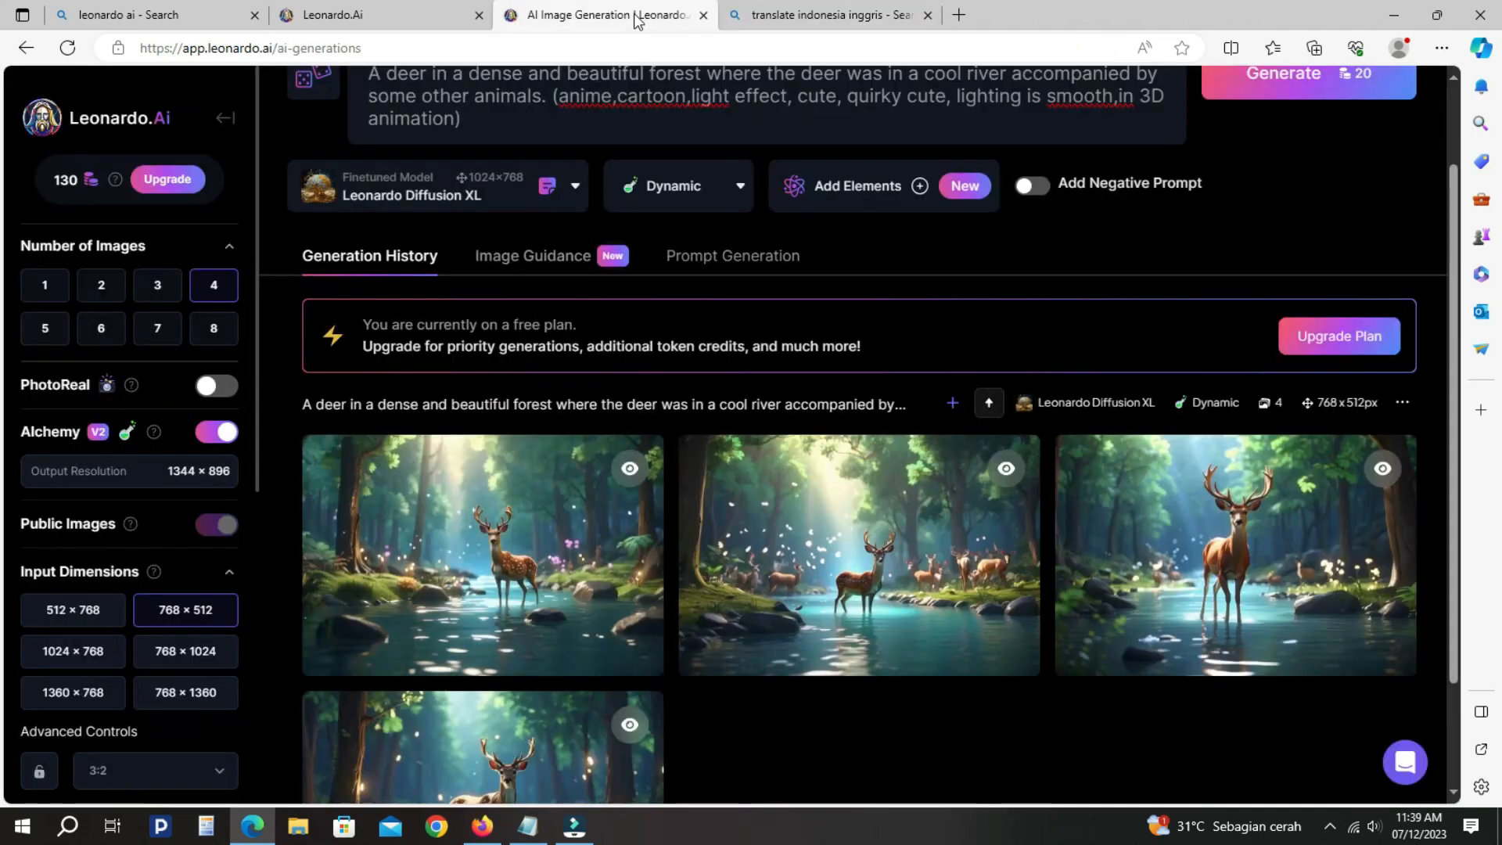
scroll(666, 209, "up", 2)
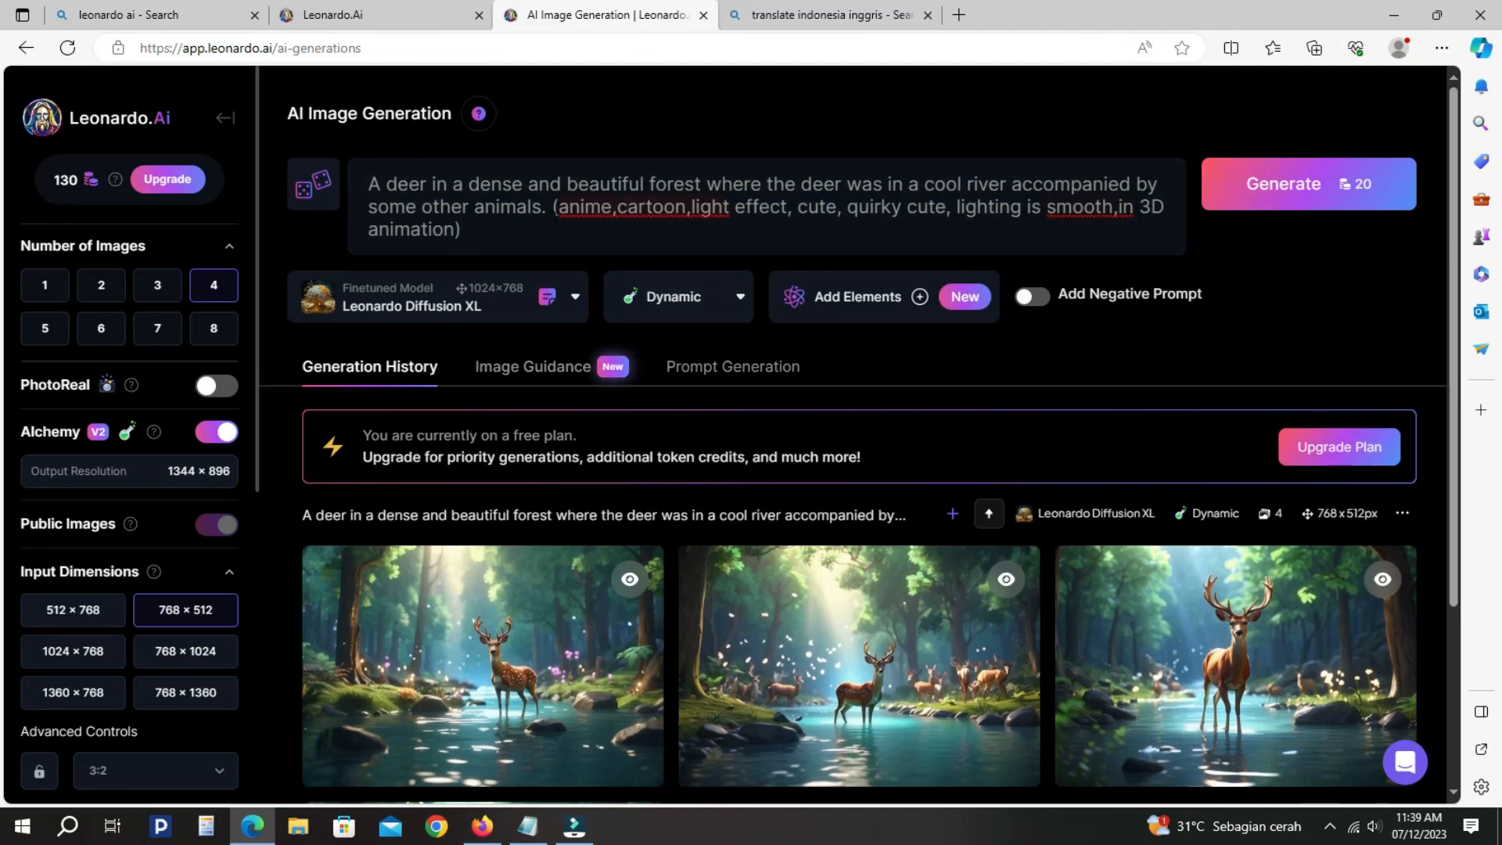
left_click_drag(541, 207, 383, 185)
key("BackSpace")
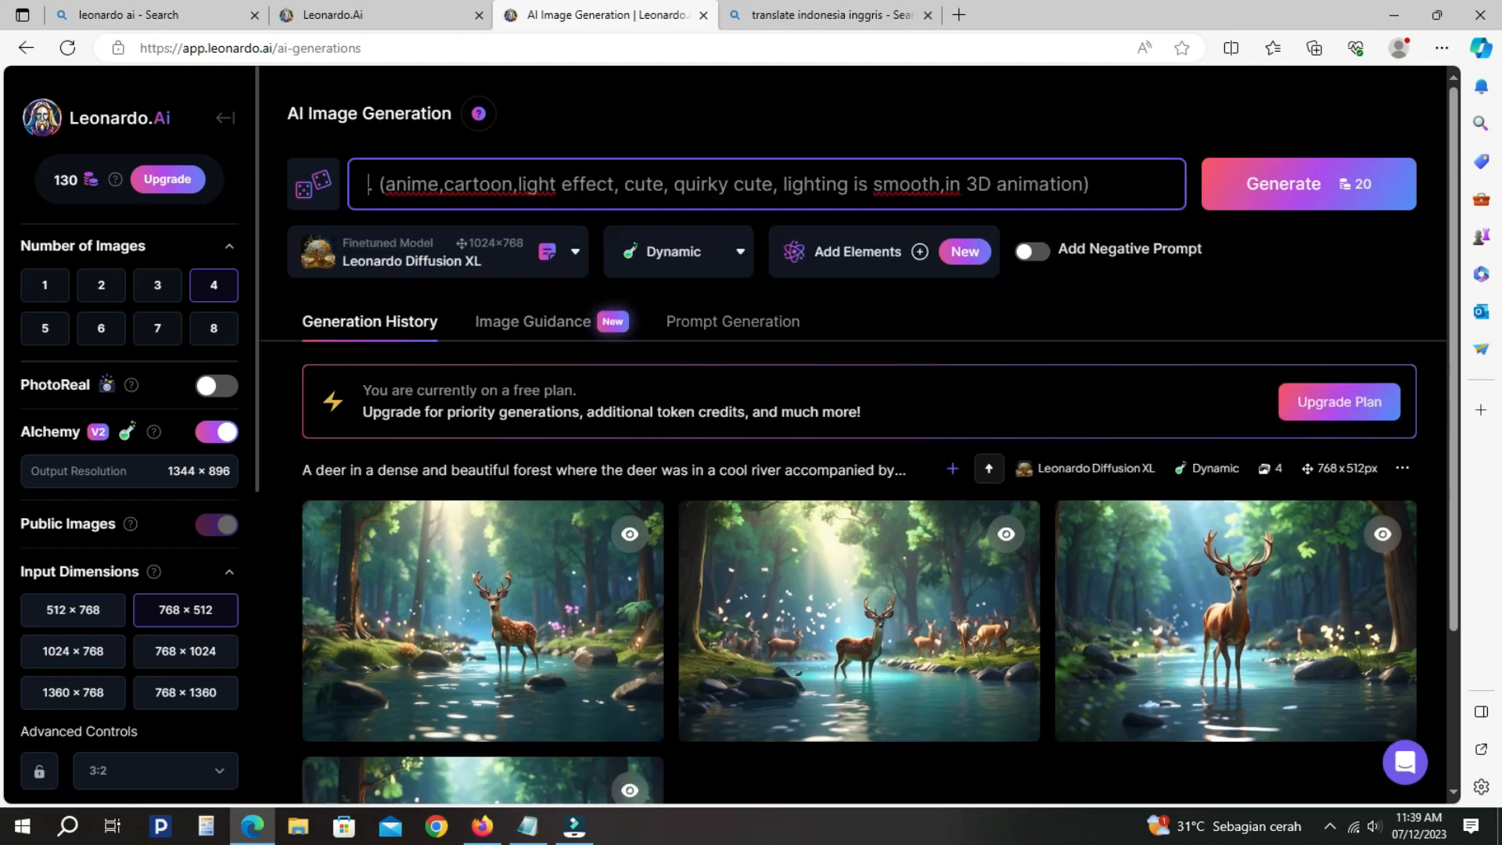
right_click(367, 187)
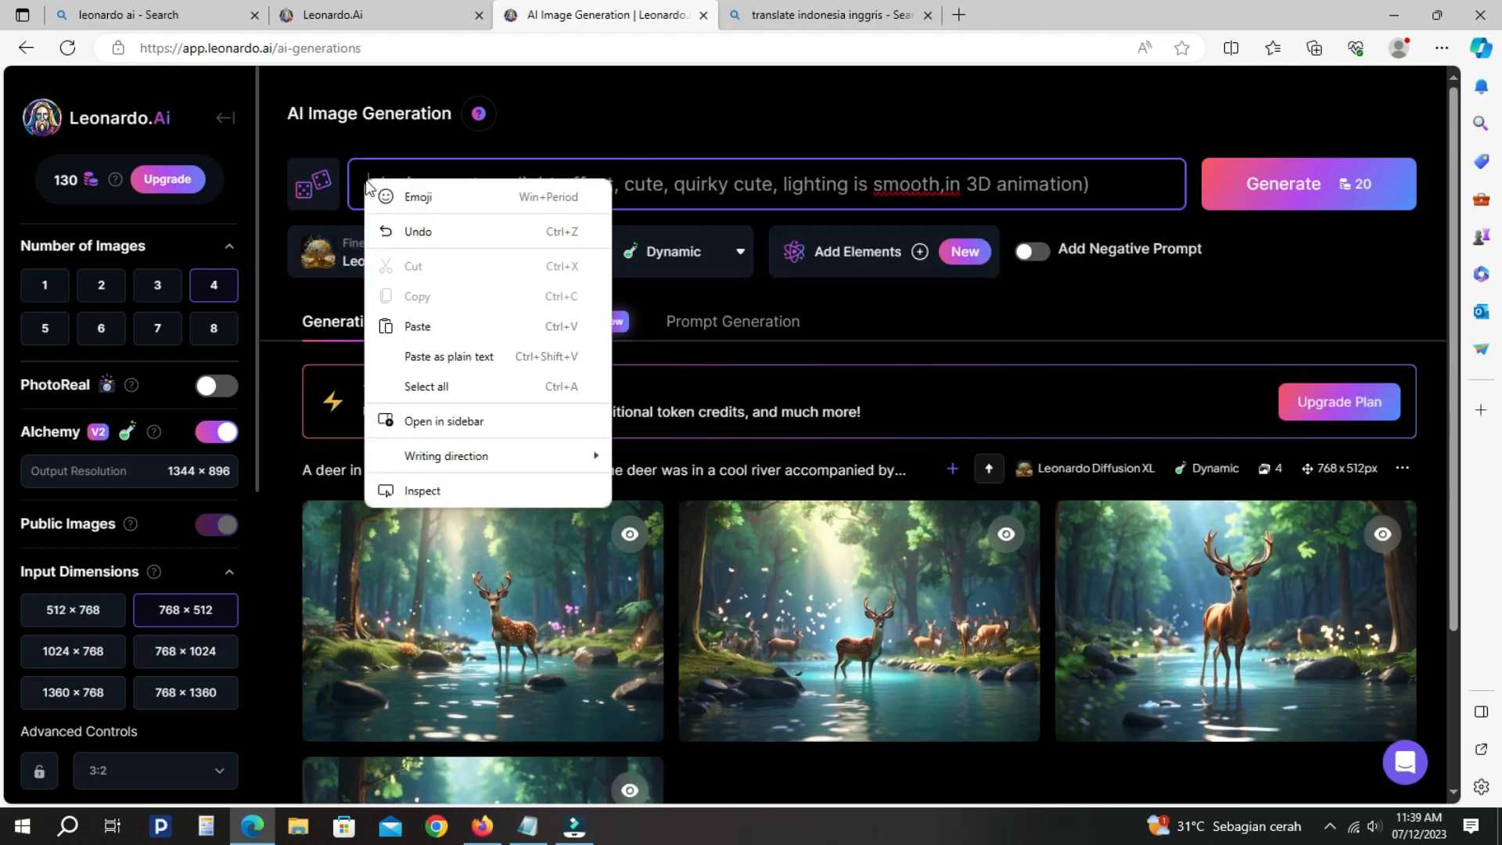
left_click(440, 324)
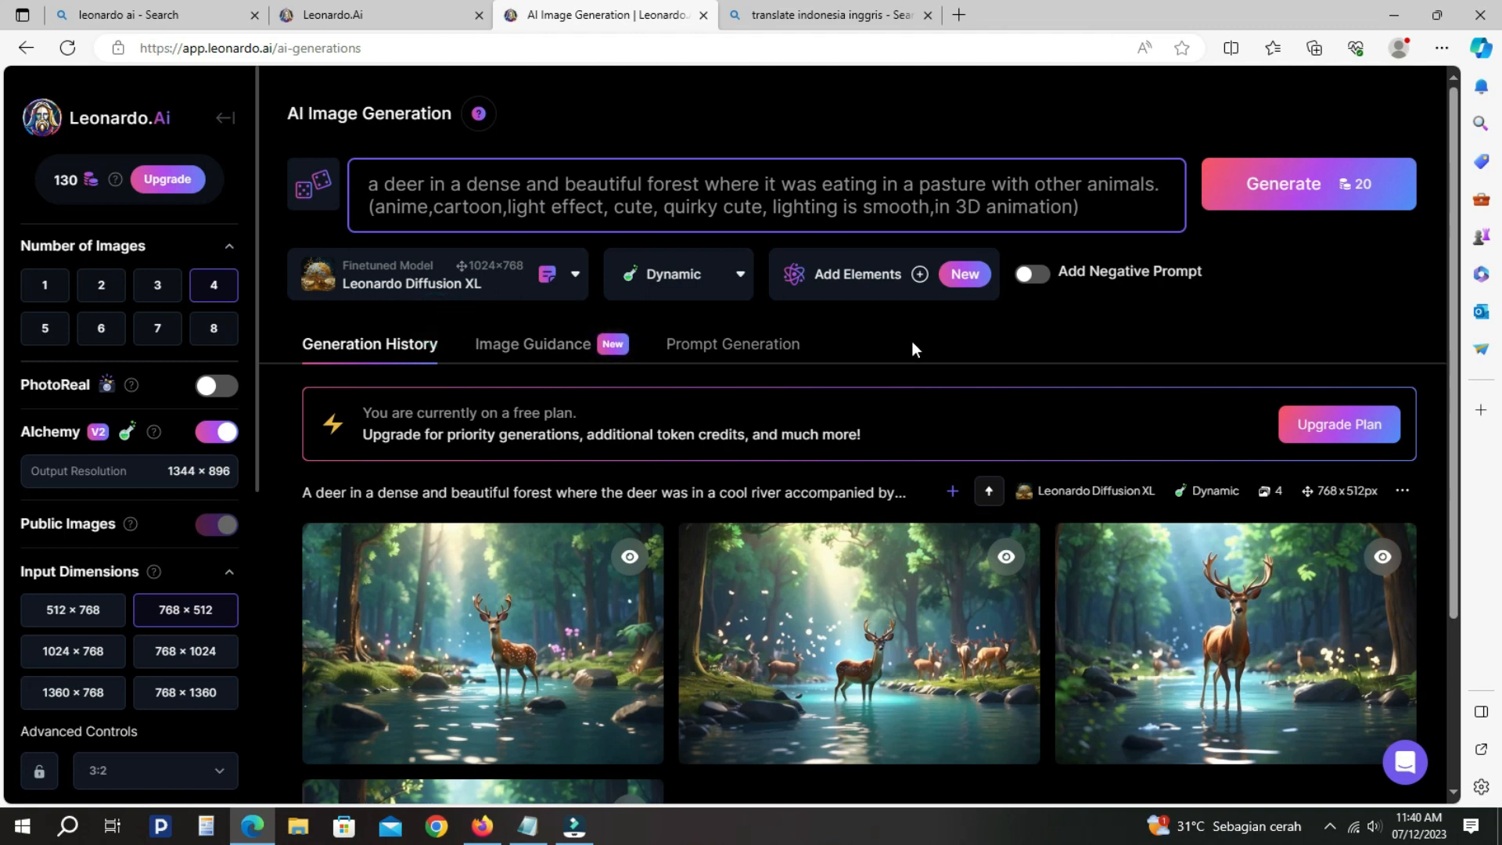
left_click(1328, 188)
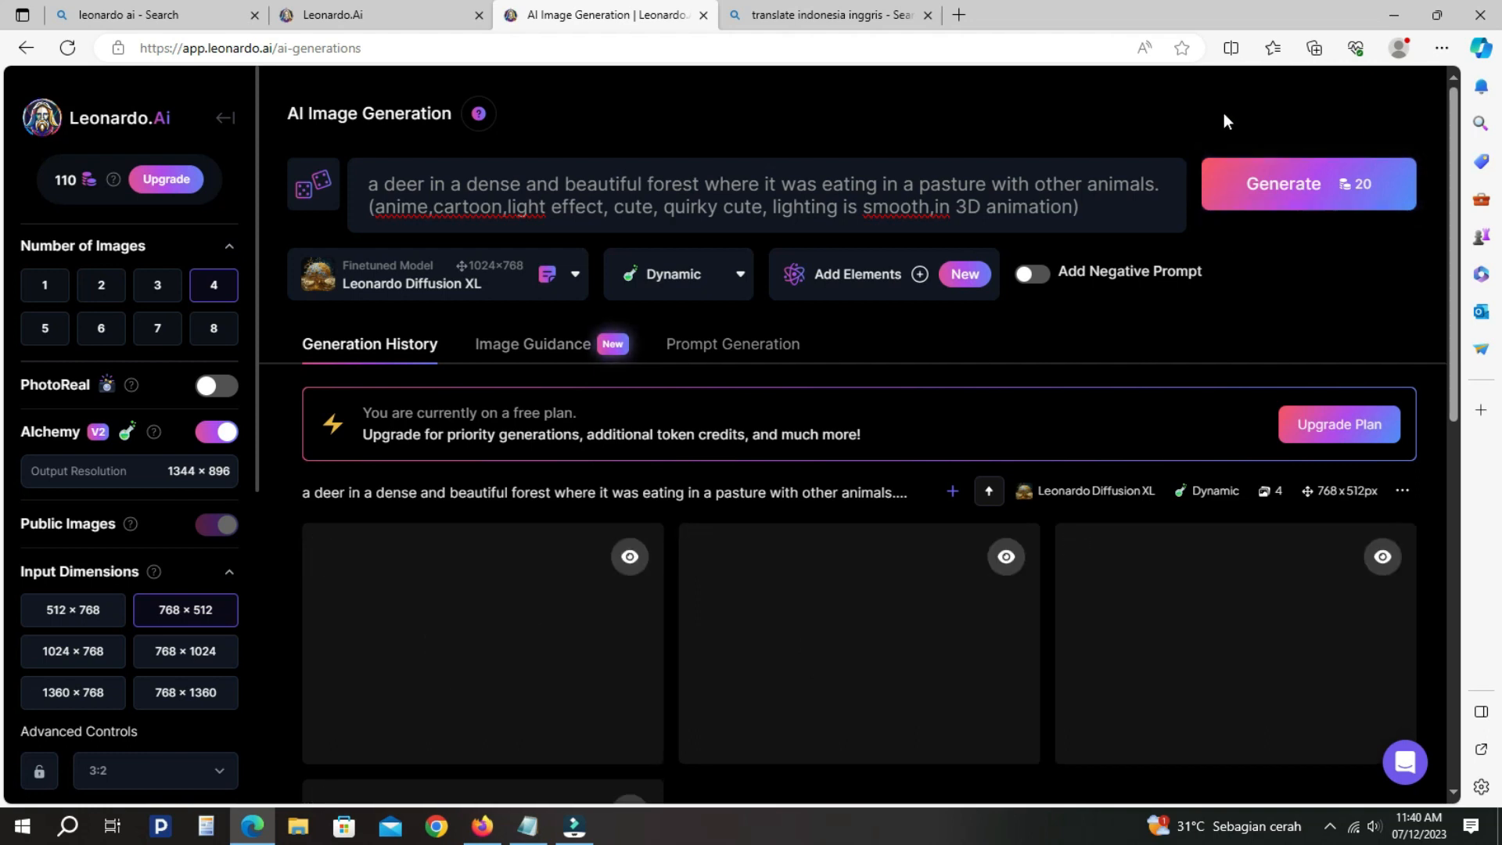
Download all four generated images of the deer eating in a pasture with other animals, and dismiss the downloads list
scroll(888, 544, "down", 4)
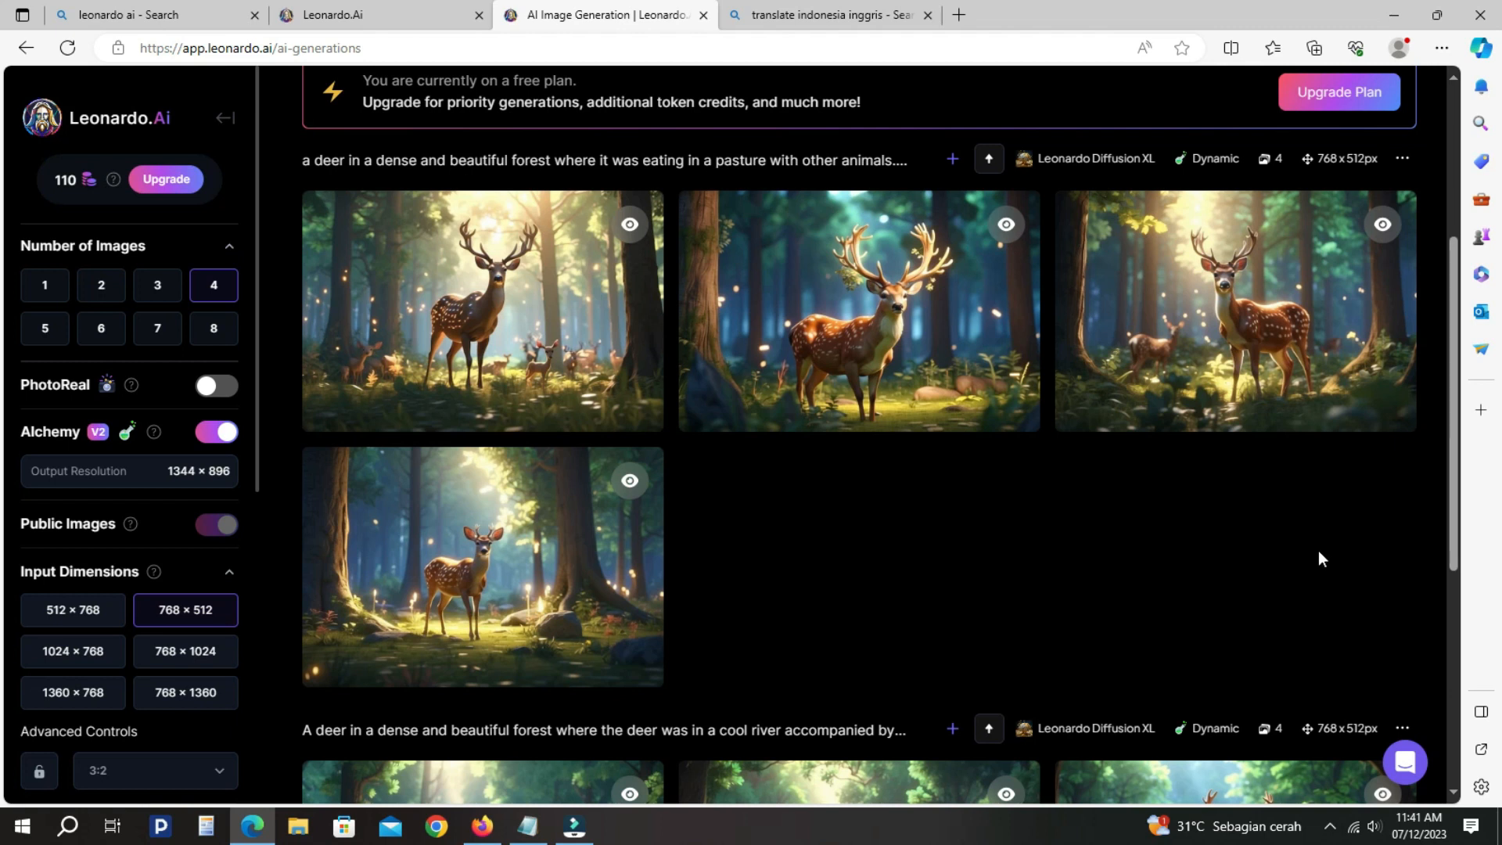
left_click(387, 398)
left_click(762, 402)
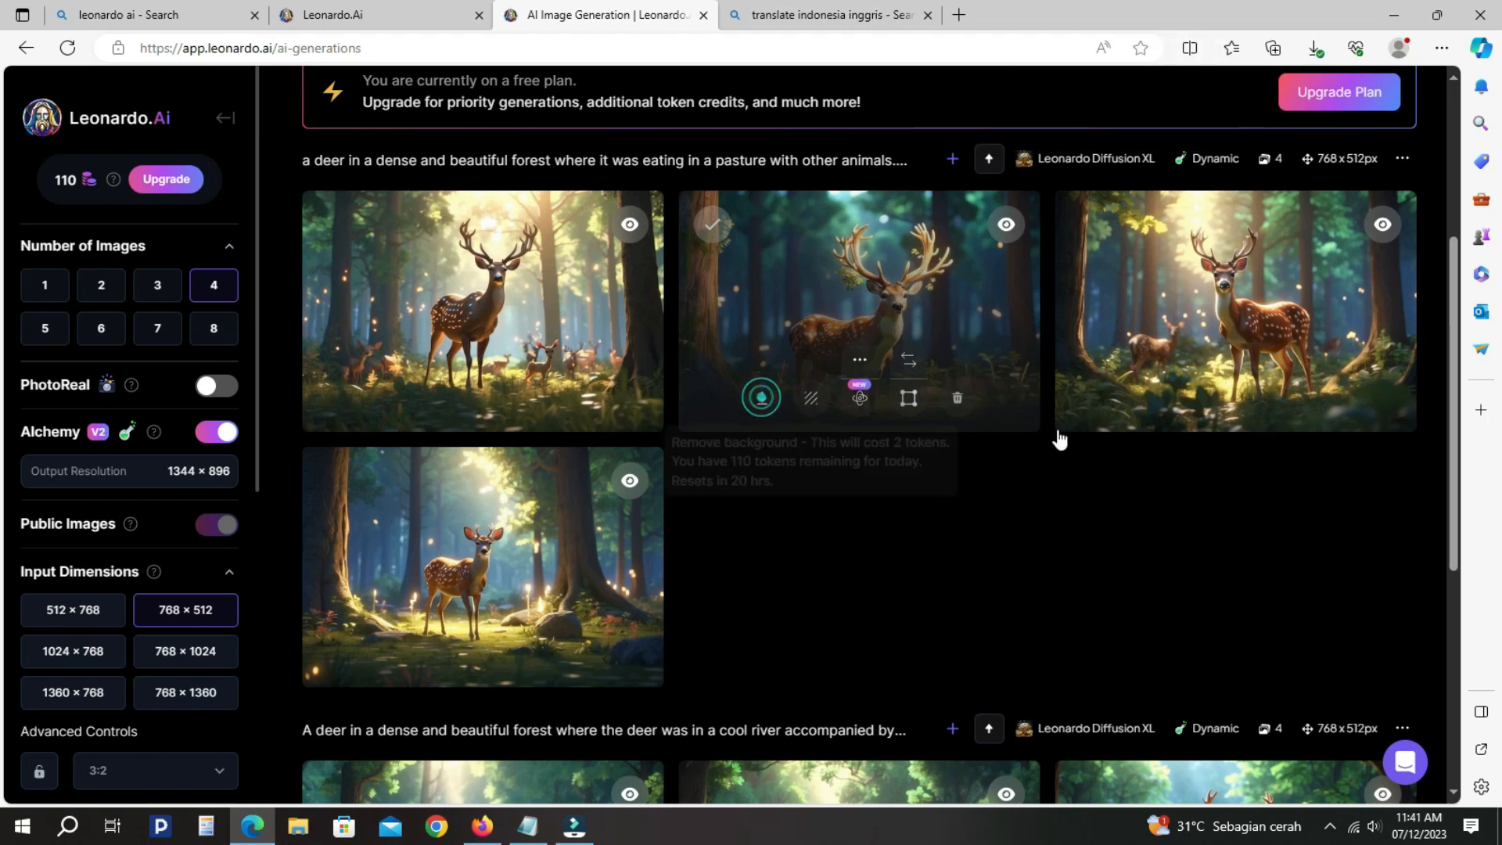
left_click(1136, 402)
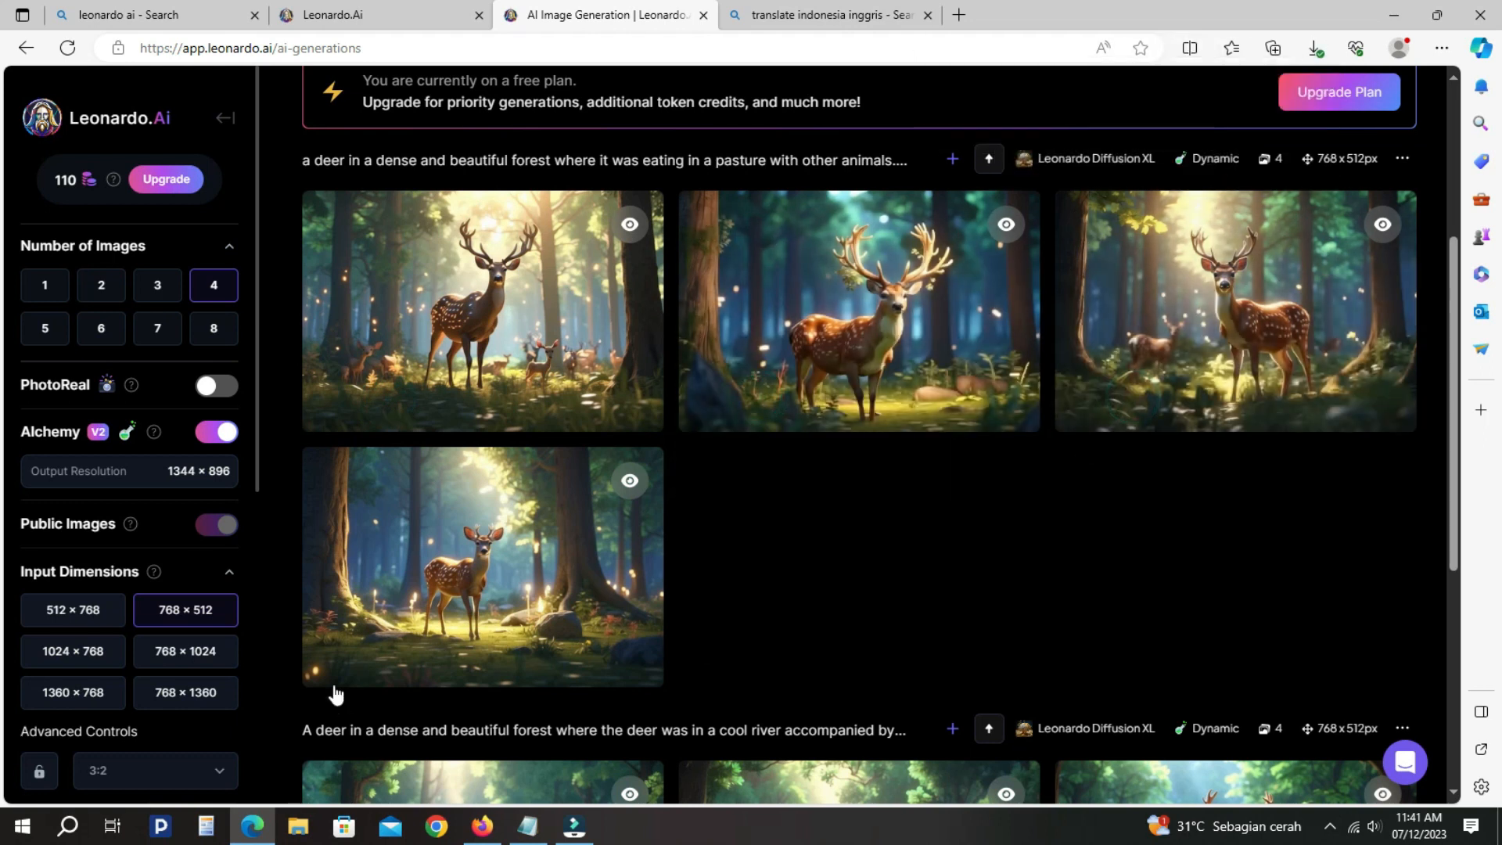
left_click(386, 657)
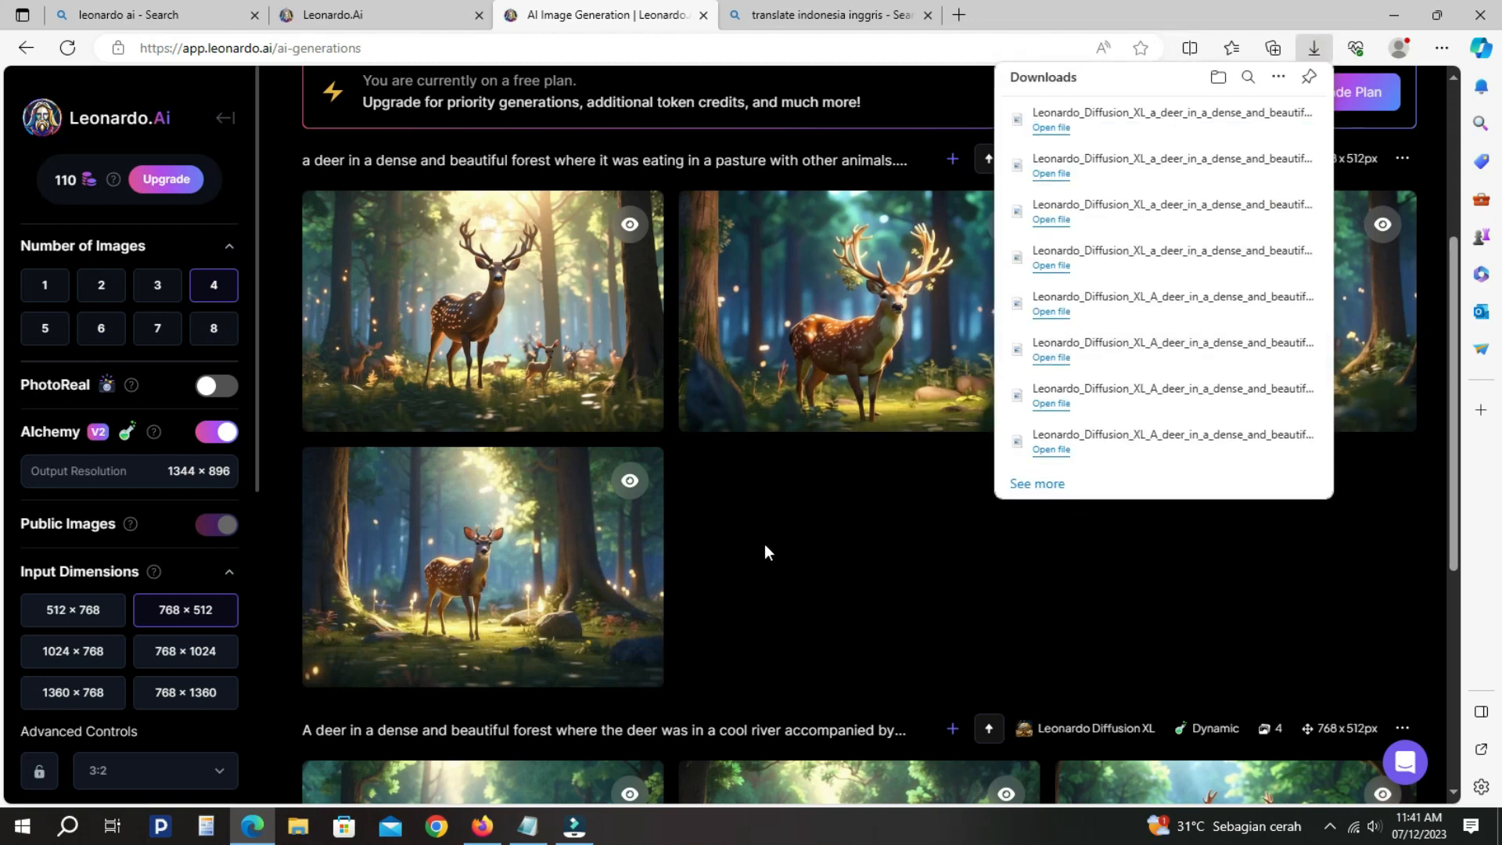
left_click(833, 557)
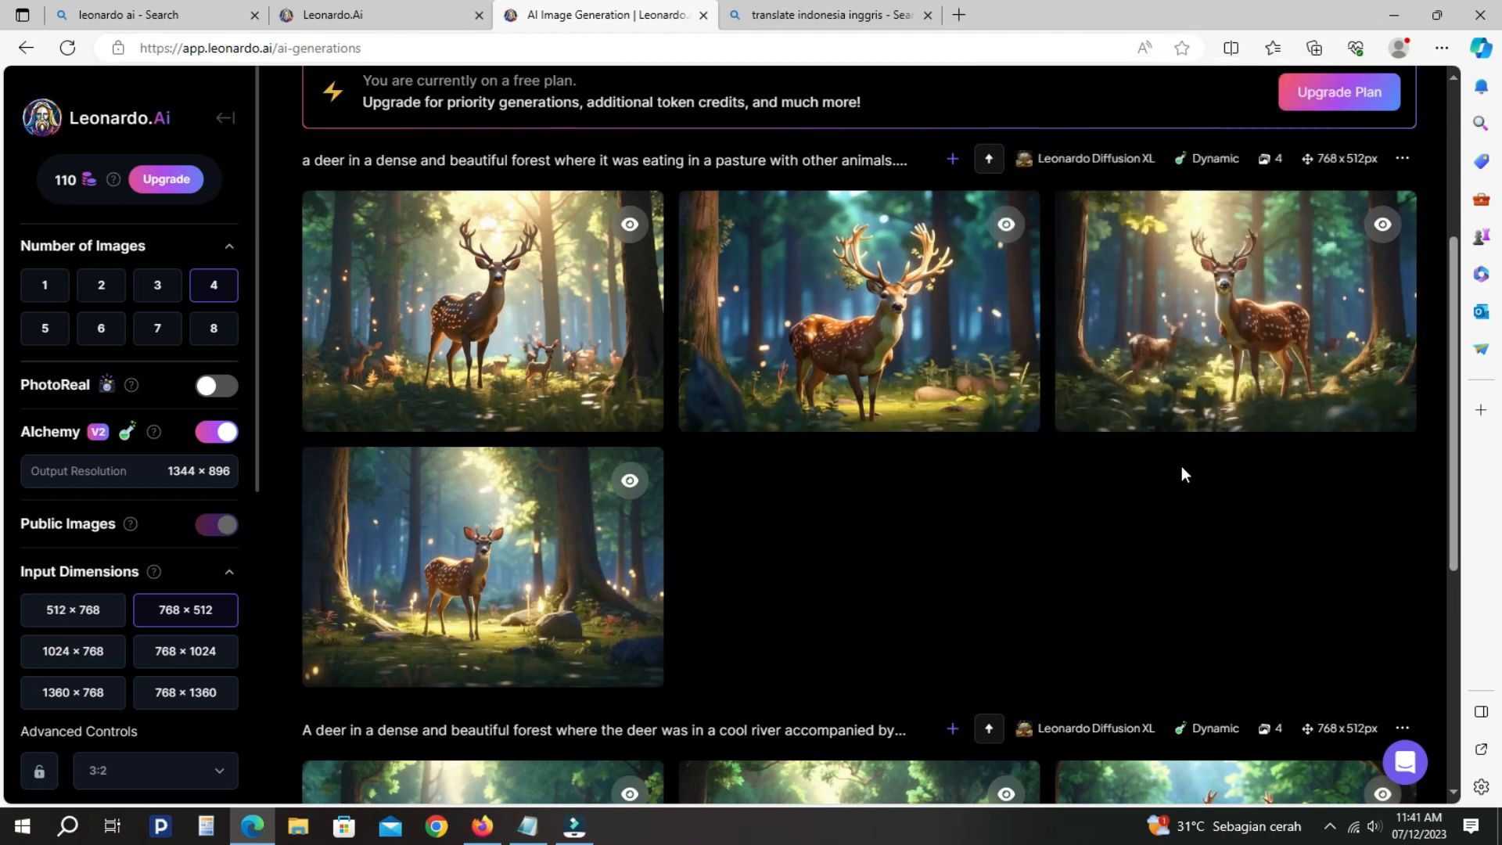
Review the generated pasture and river deer images in the generation history, comparing the two sets
scroll(1174, 477, "down", 3)
scroll(1096, 650, "down", 3)
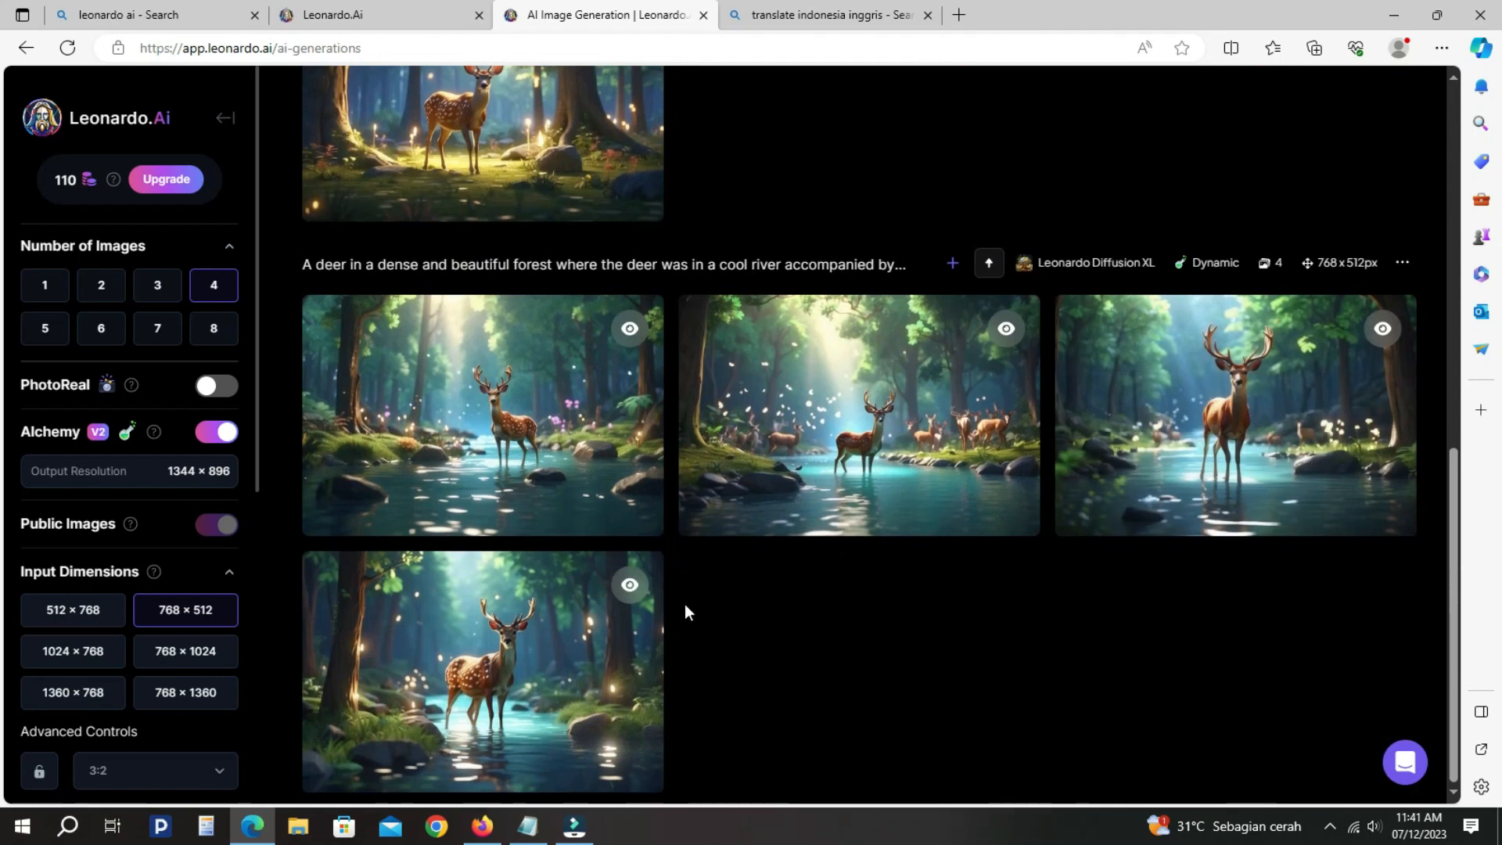
scroll(685, 598, "up", 5)
mouse_move(1332, 364)
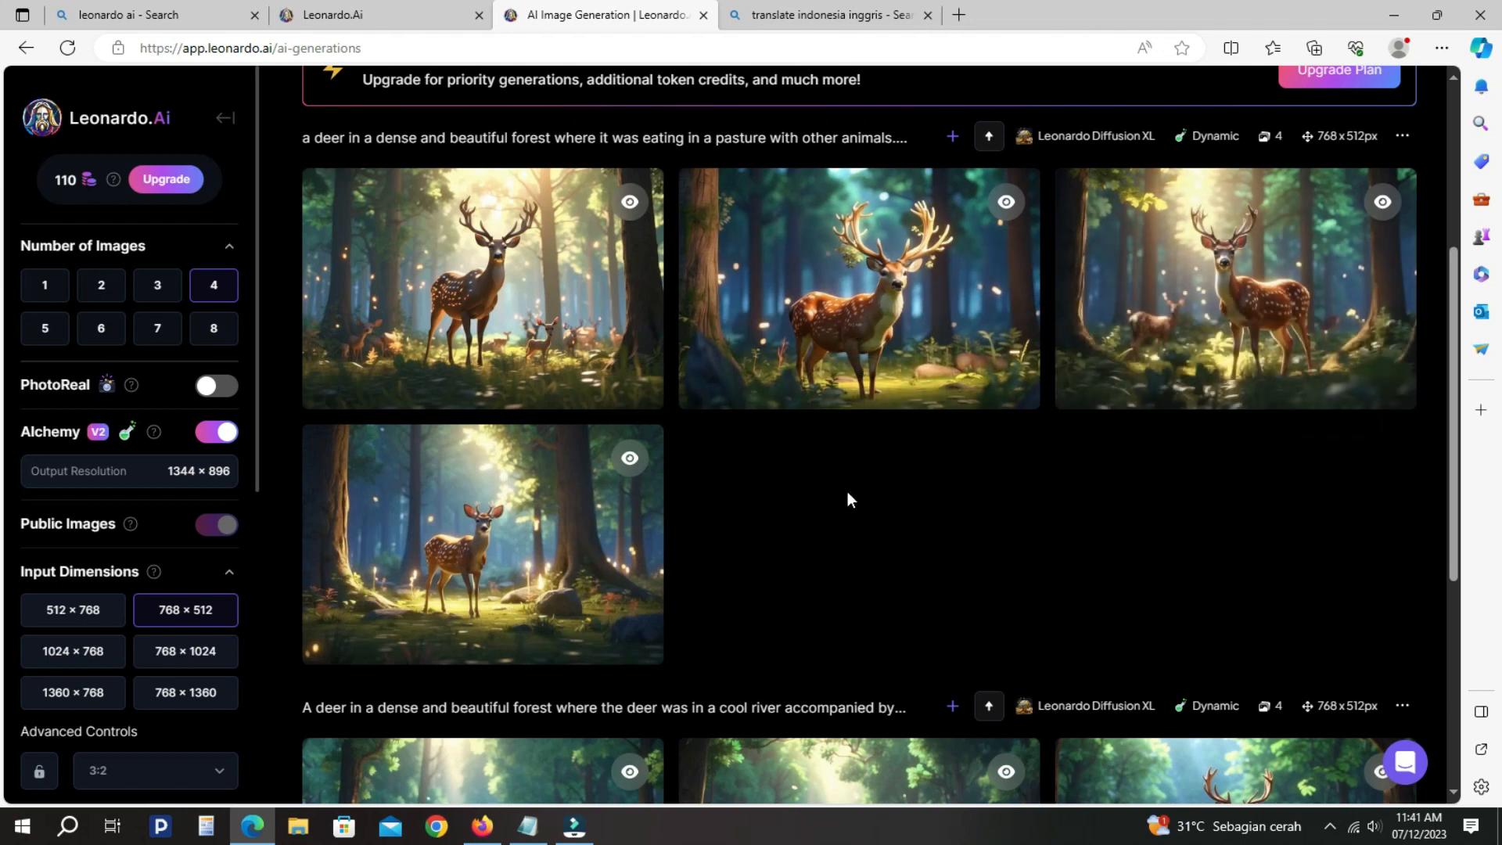
scroll(838, 510, "up", 1)
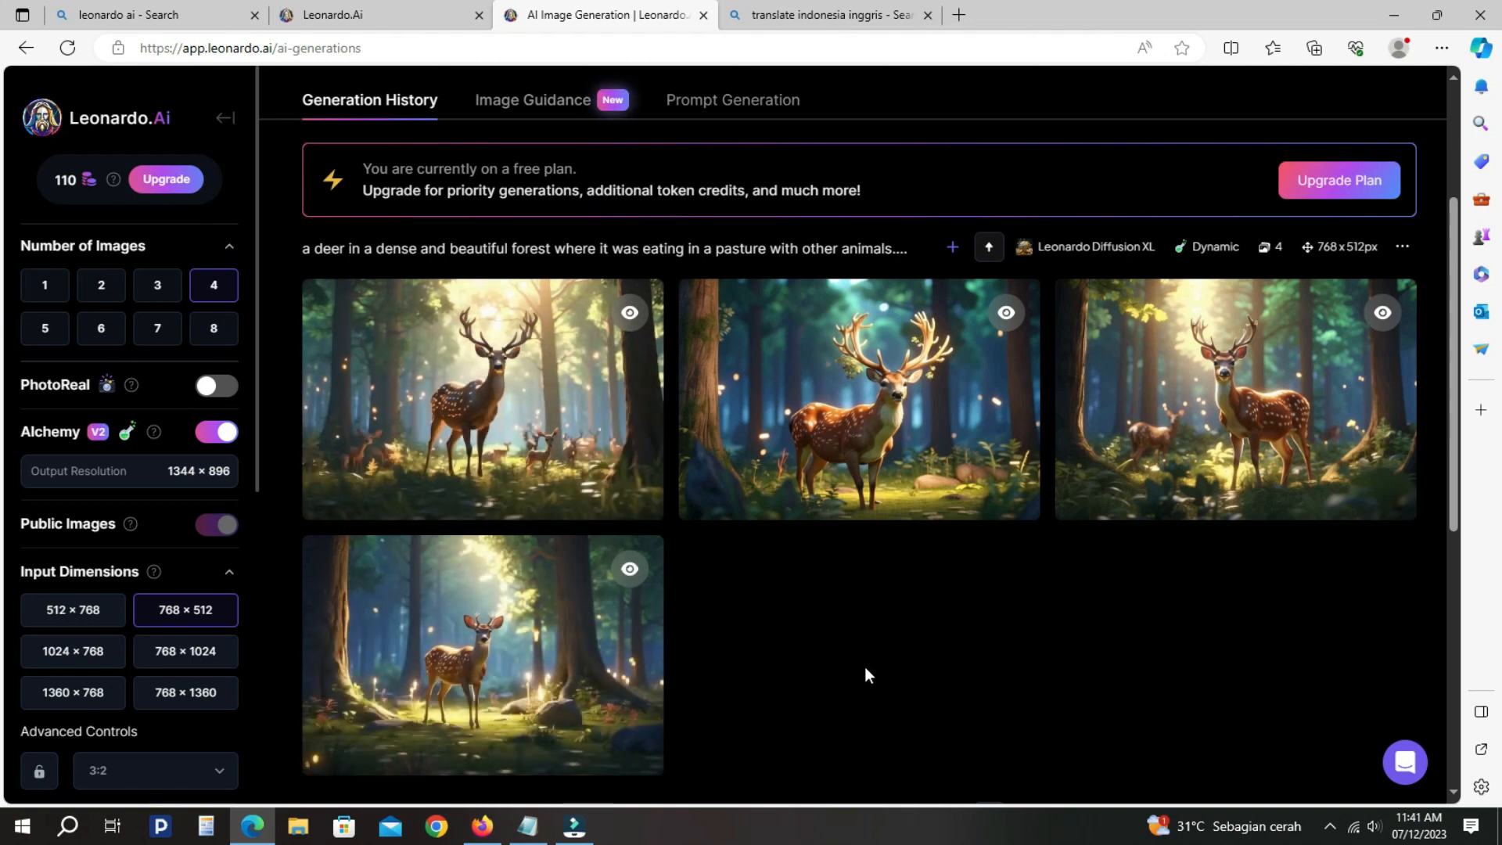
scroll(865, 667, "down", 3)
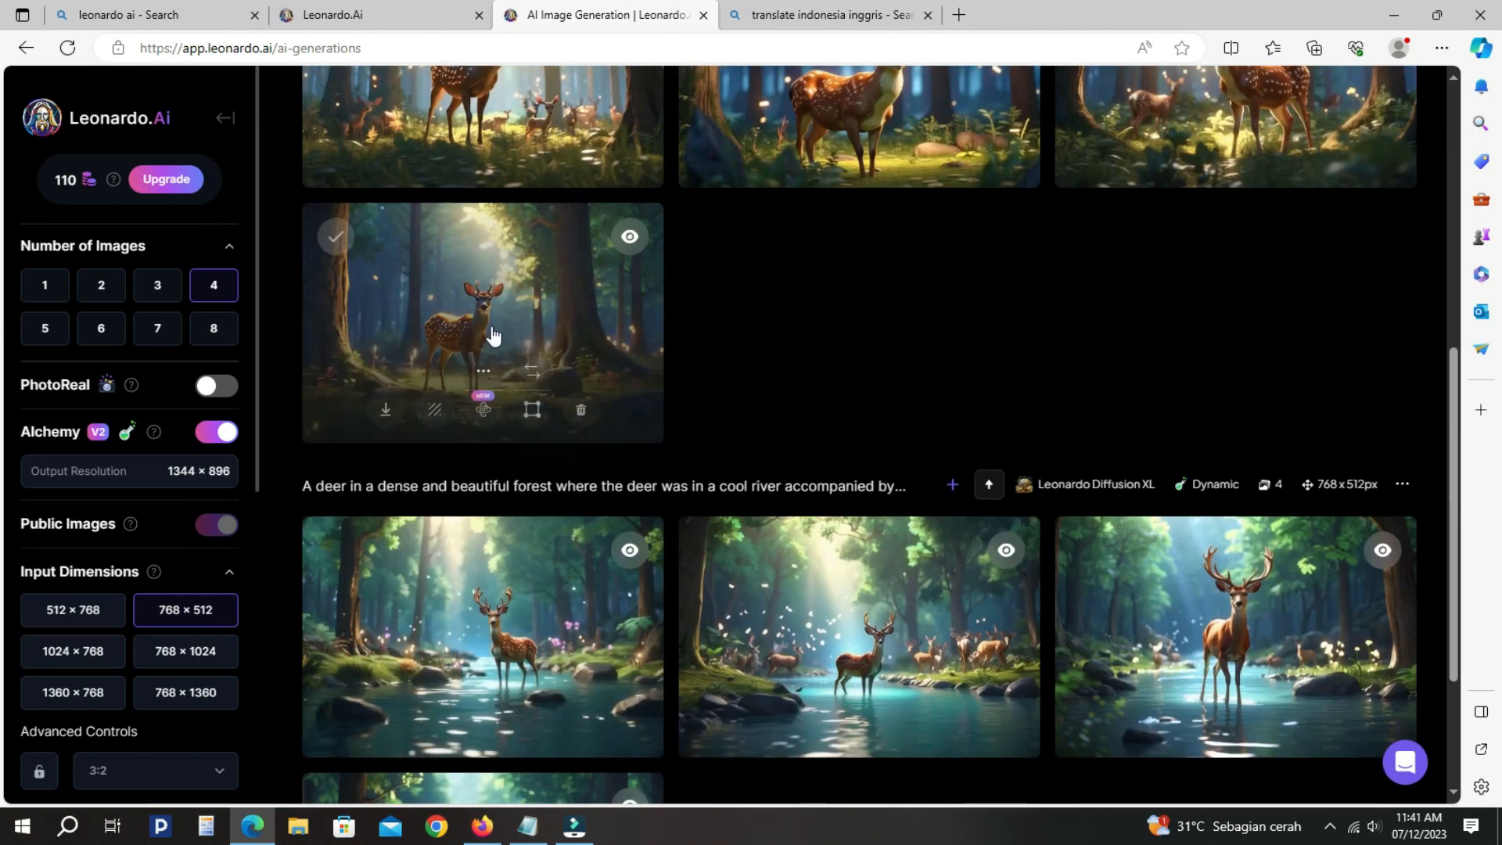
scroll(1066, 313, "up", 1)
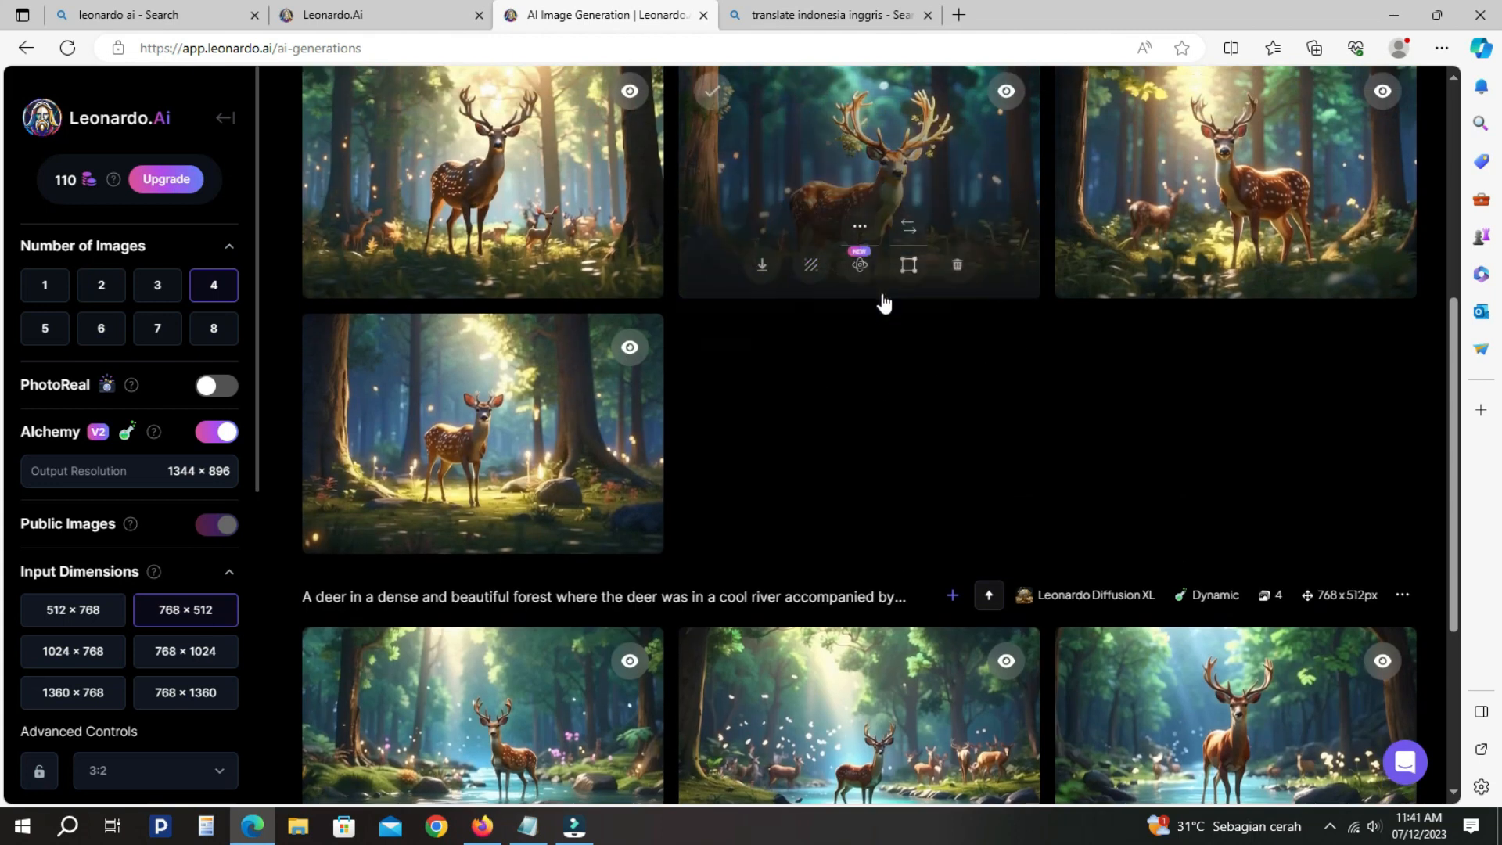
scroll(973, 388, "up", 1)
scroll(956, 389, "up", 2)
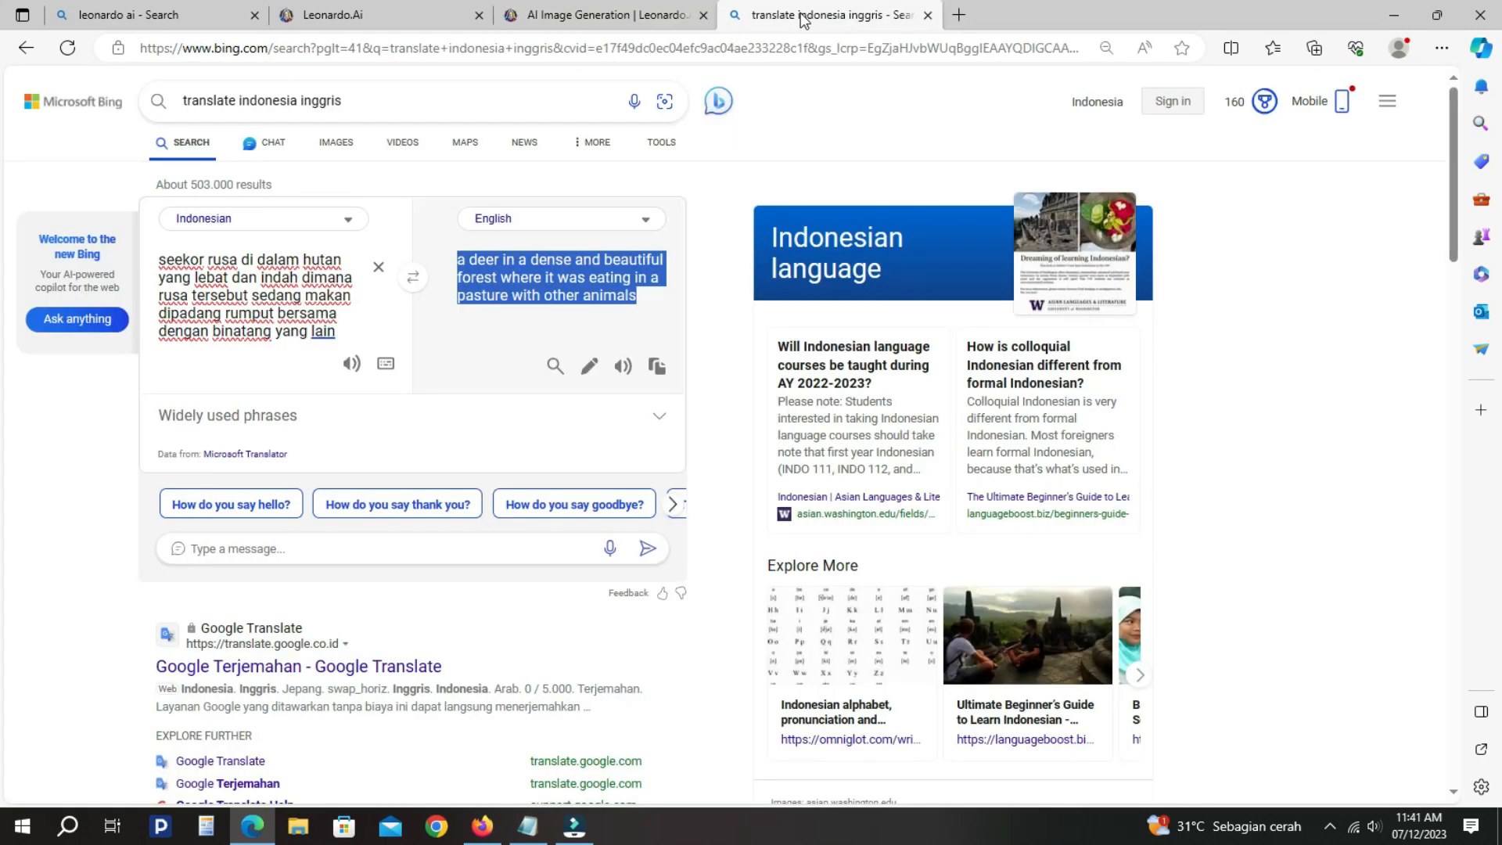
In the Bing translator tab, replace the Indonesian text after "seekor rusa" with "berjalan menuju ke atas gunung yang indah"
left_click(801, 20)
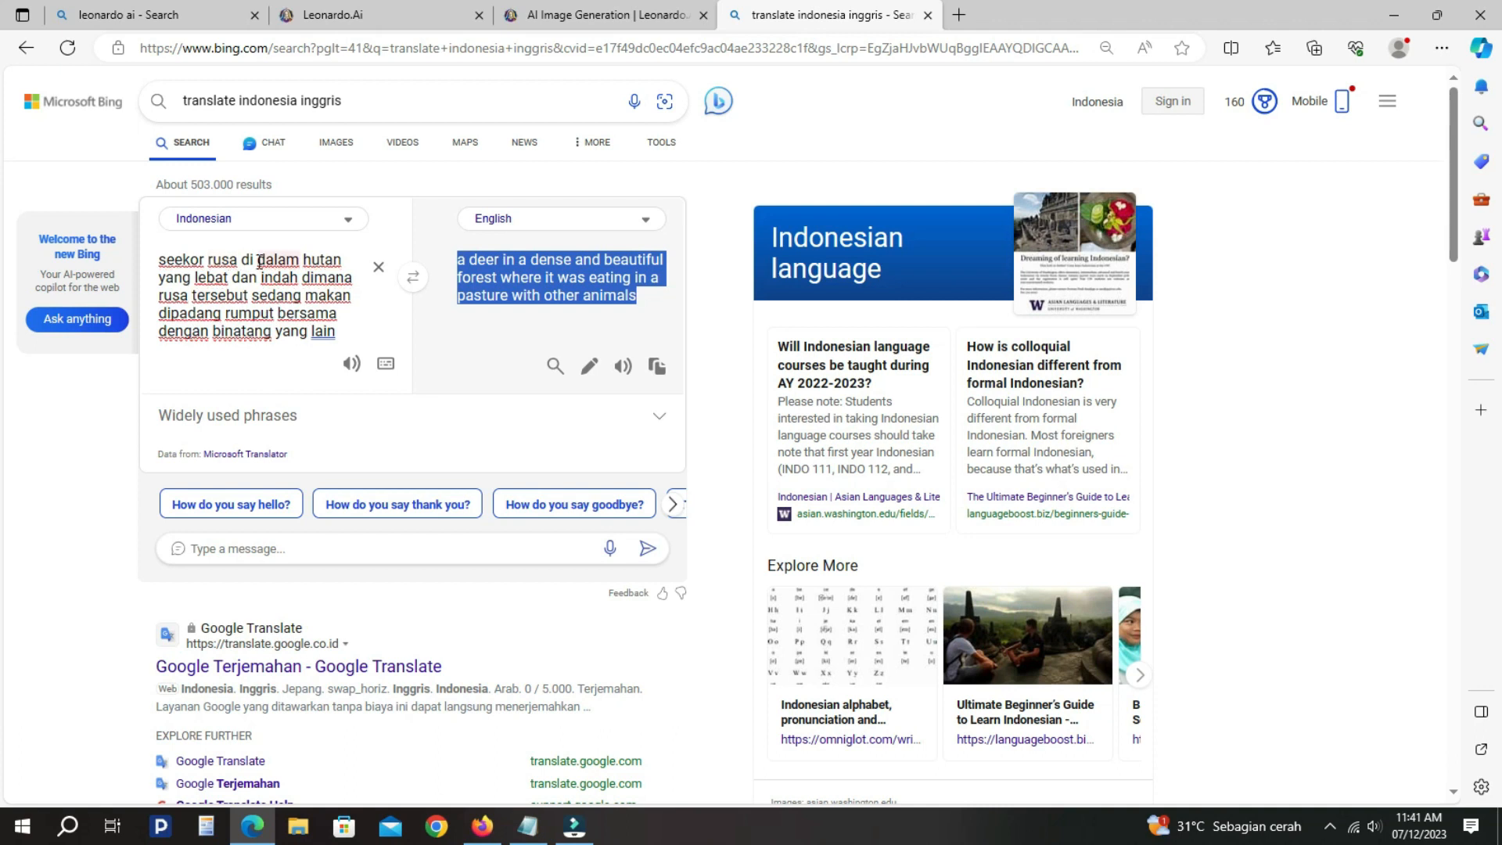
left_click_drag(242, 259, 338, 333)
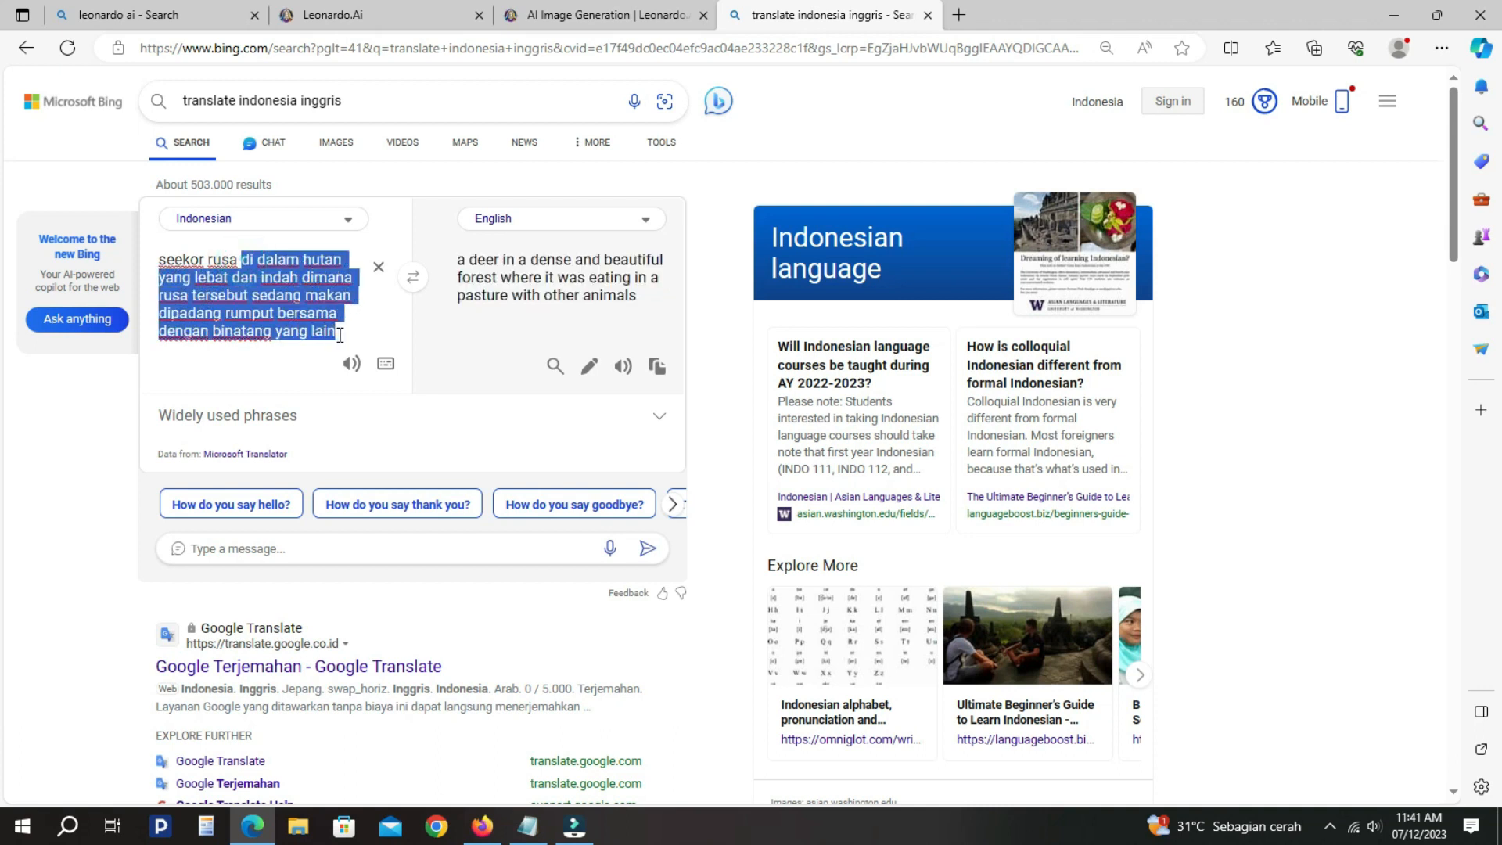
type("b")
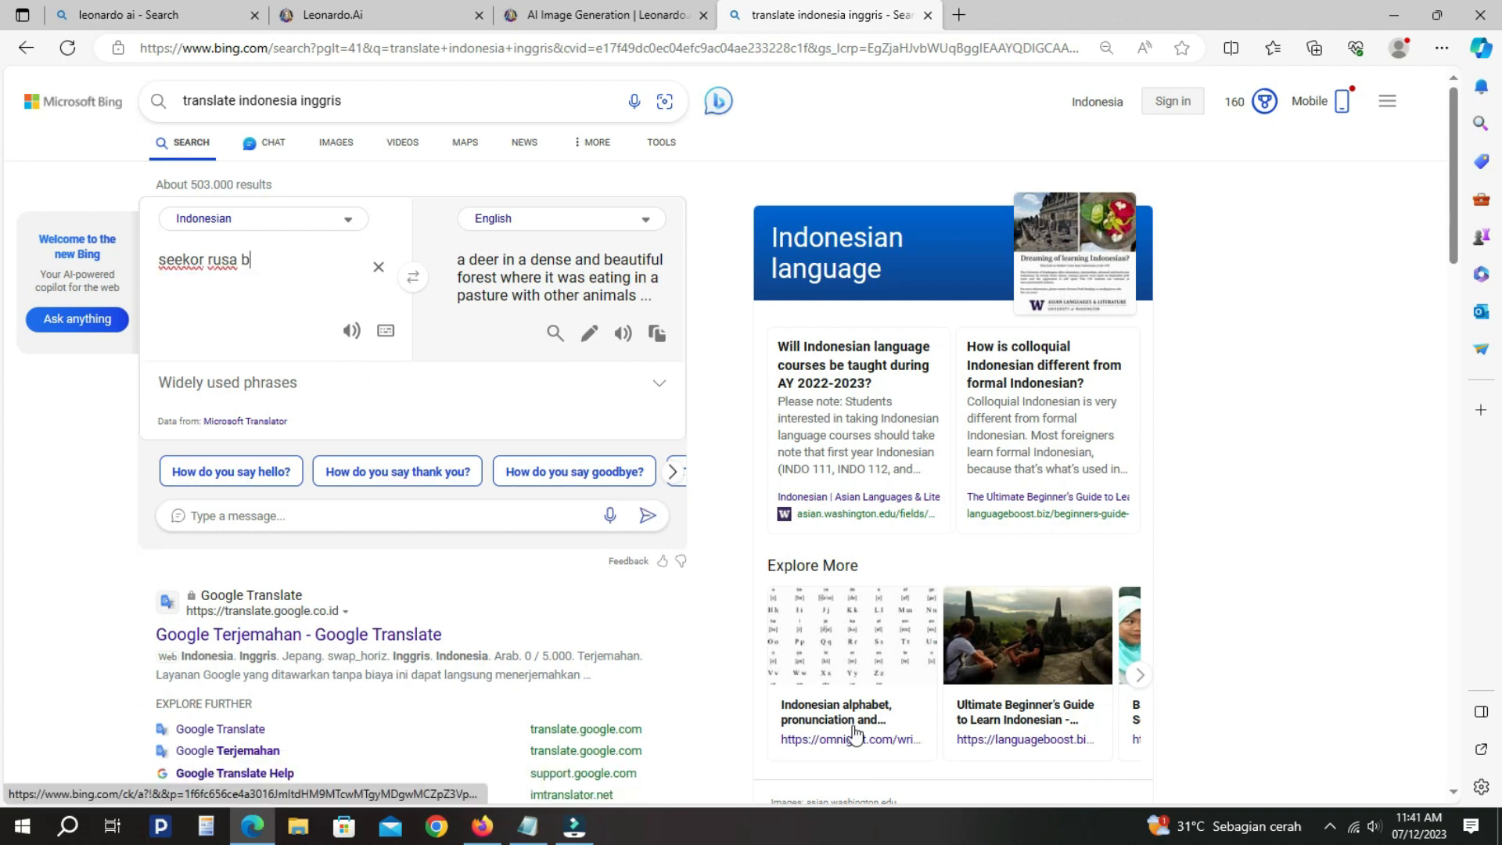
type("erjalan men")
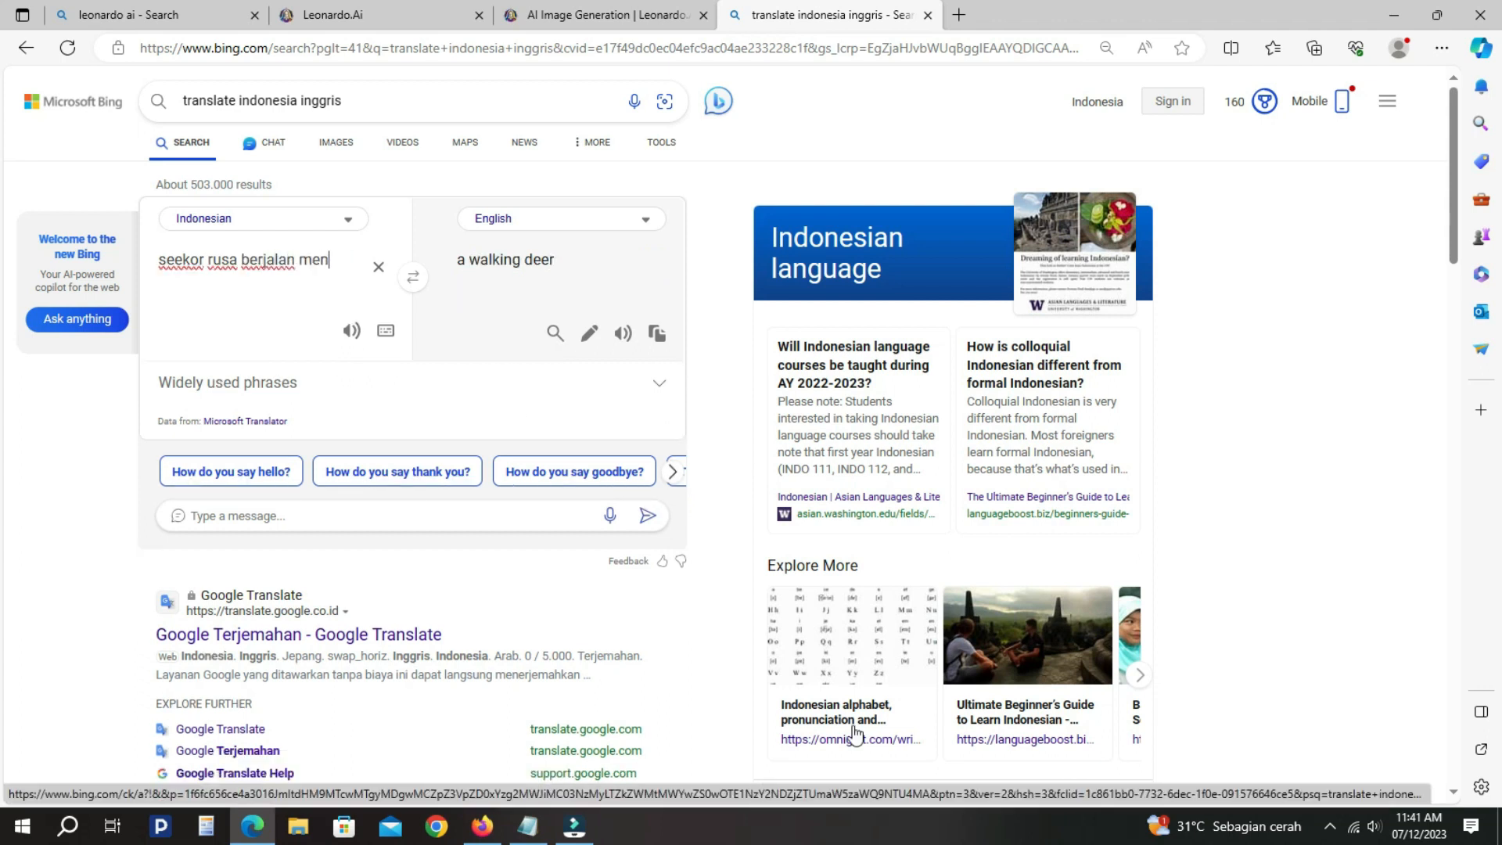
type("uju")
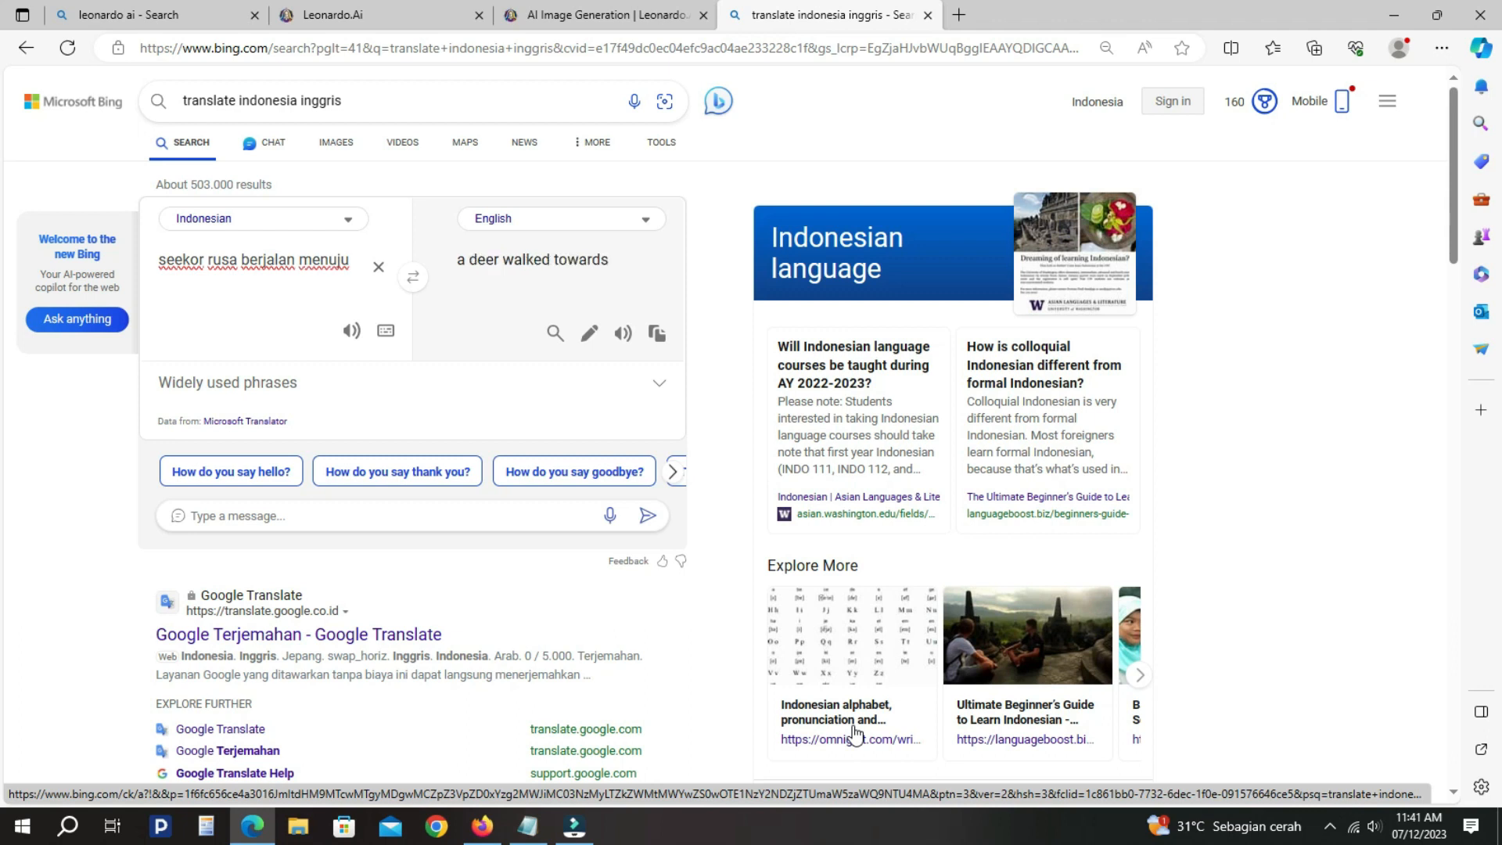
type(" ke atas gunung yang indah")
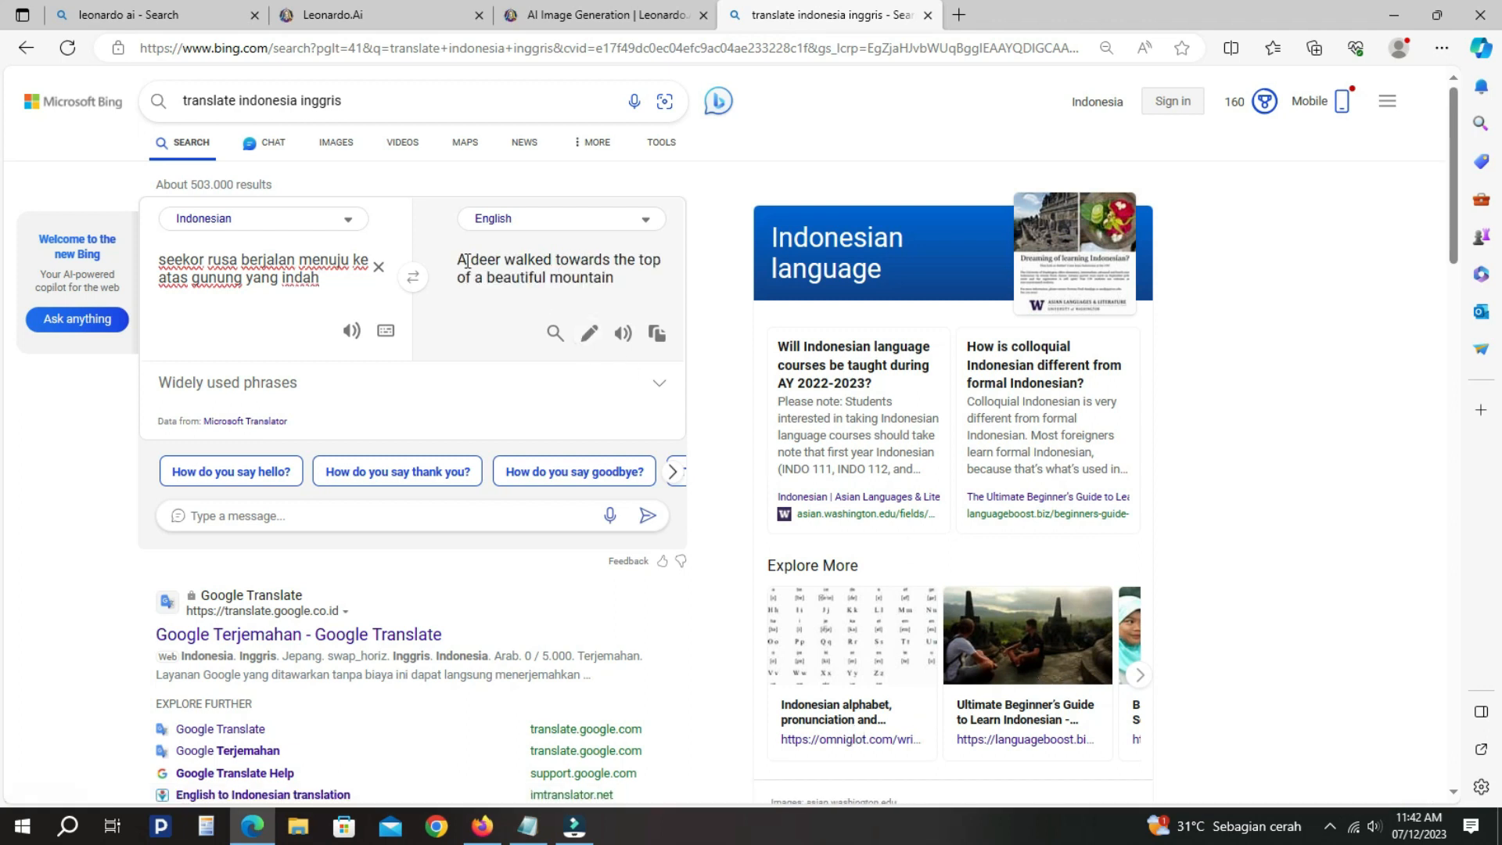
Copy the full English translation of the mountain deer description
left_click_drag(457, 258, 614, 280)
right_click(565, 266)
left_click(612, 283)
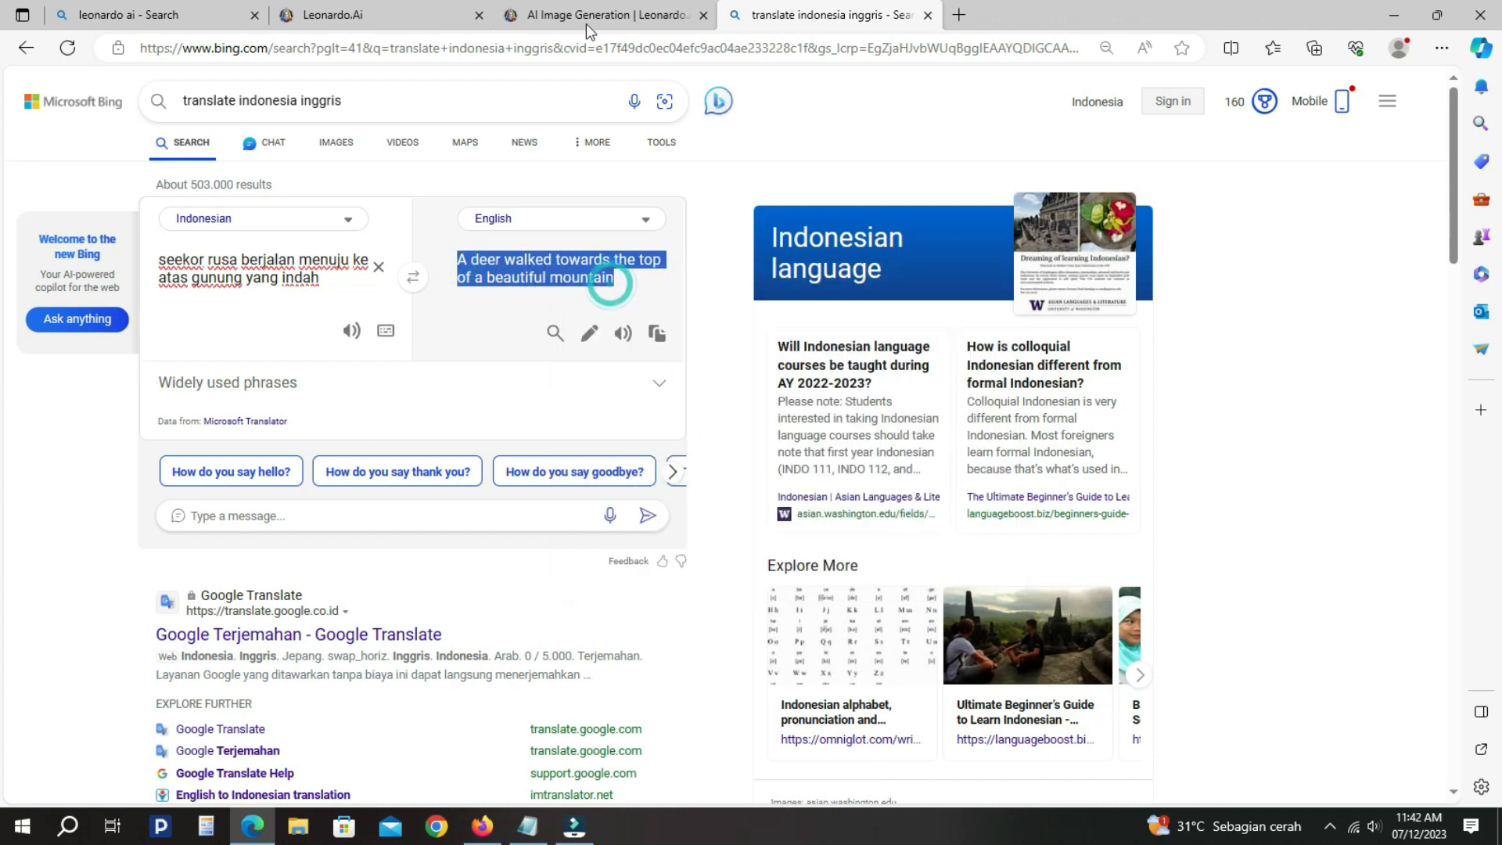
Replace the deer description in the Leonardo.Ai prompt with the copied mountain translation, keeping the style text in parentheses, and generate the images
left_click(557, 18)
scroll(540, 207, "up", 2)
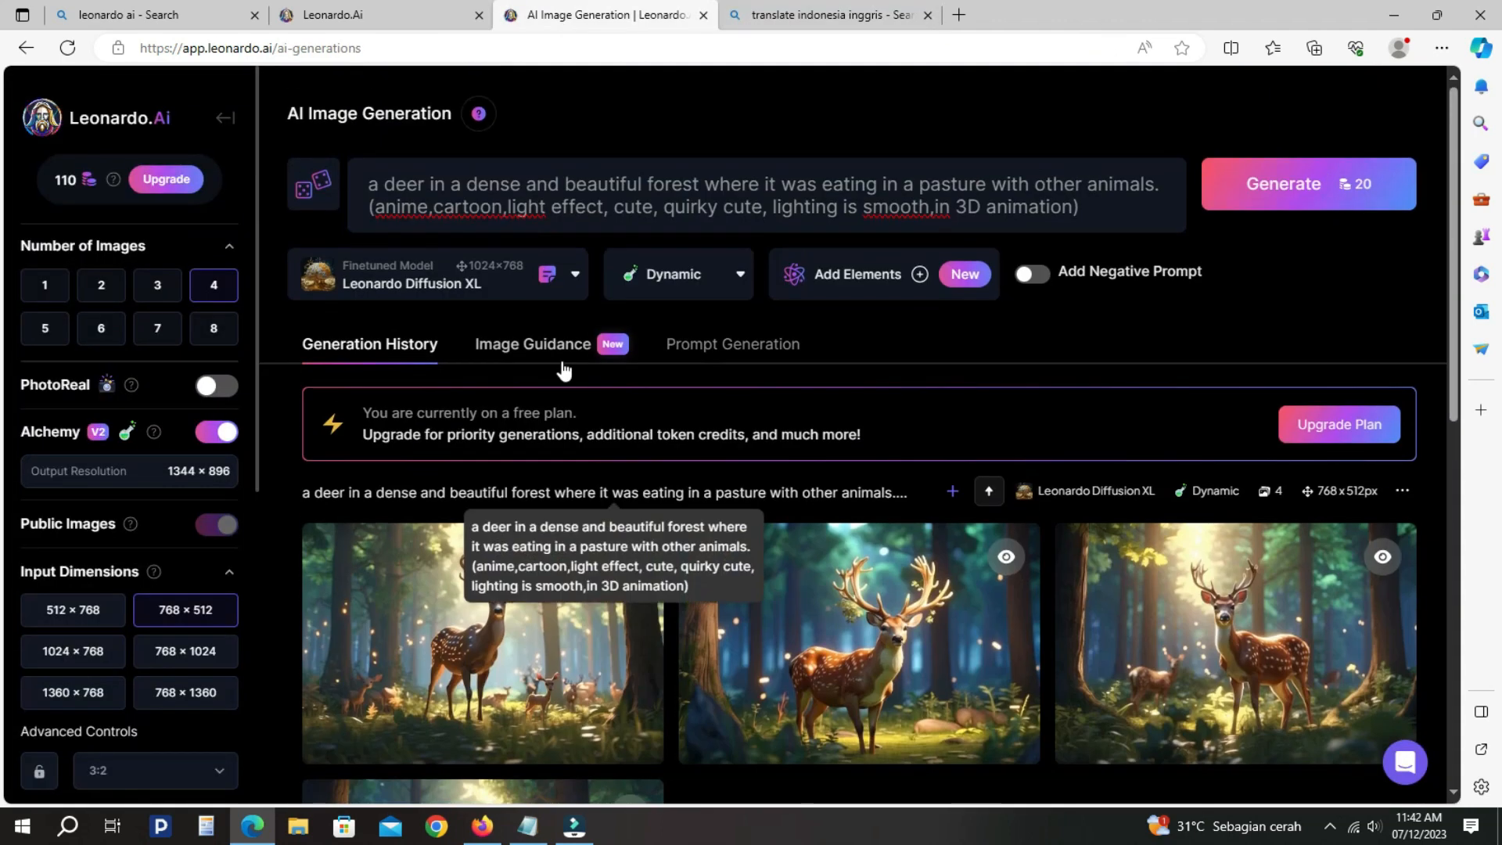
left_click_drag(368, 184, 1156, 185)
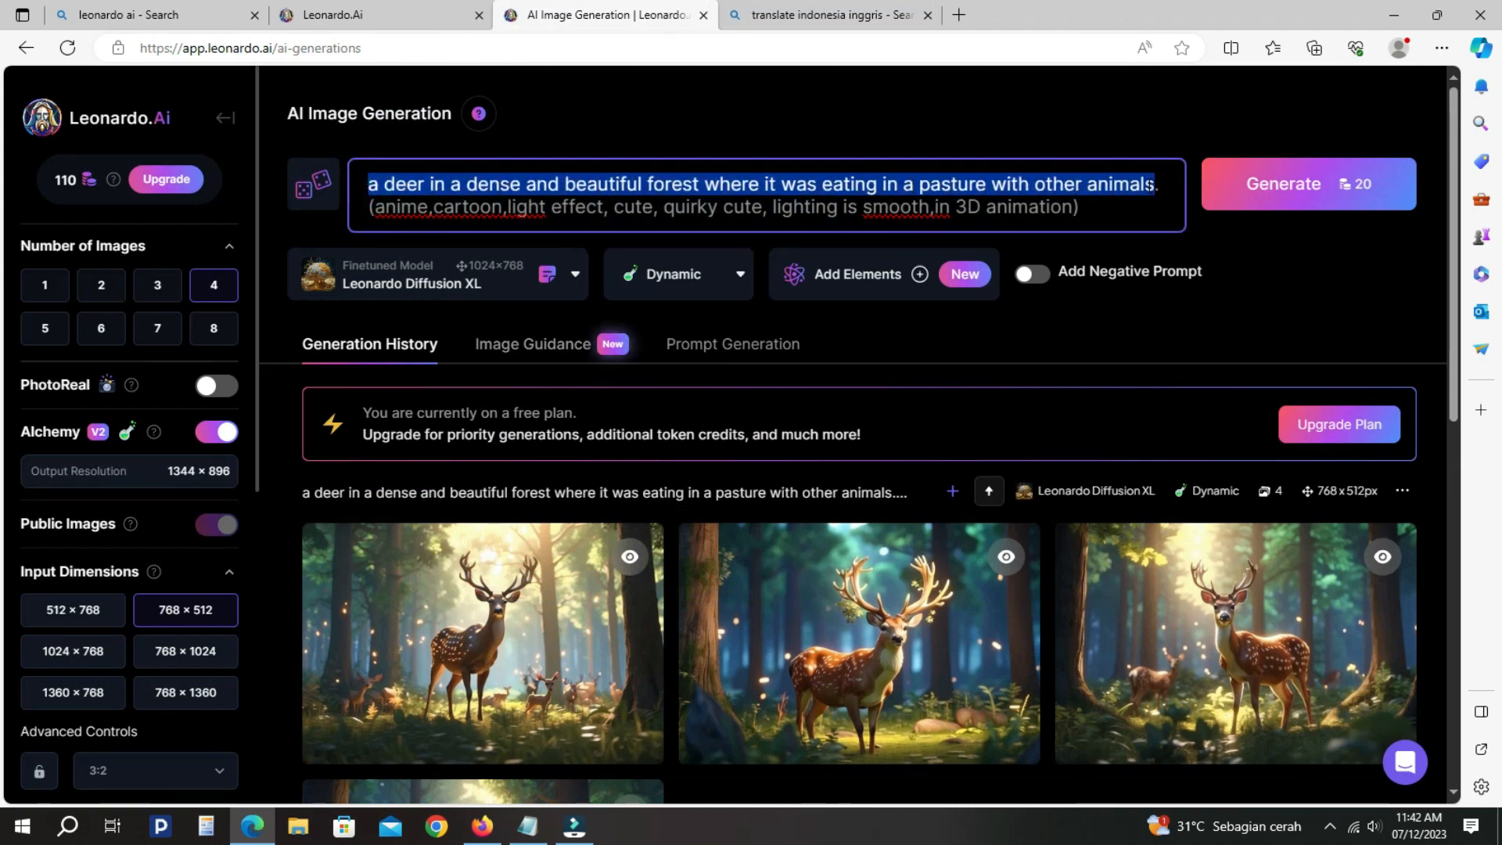
key("BackSpace")
key("ctrl+v")
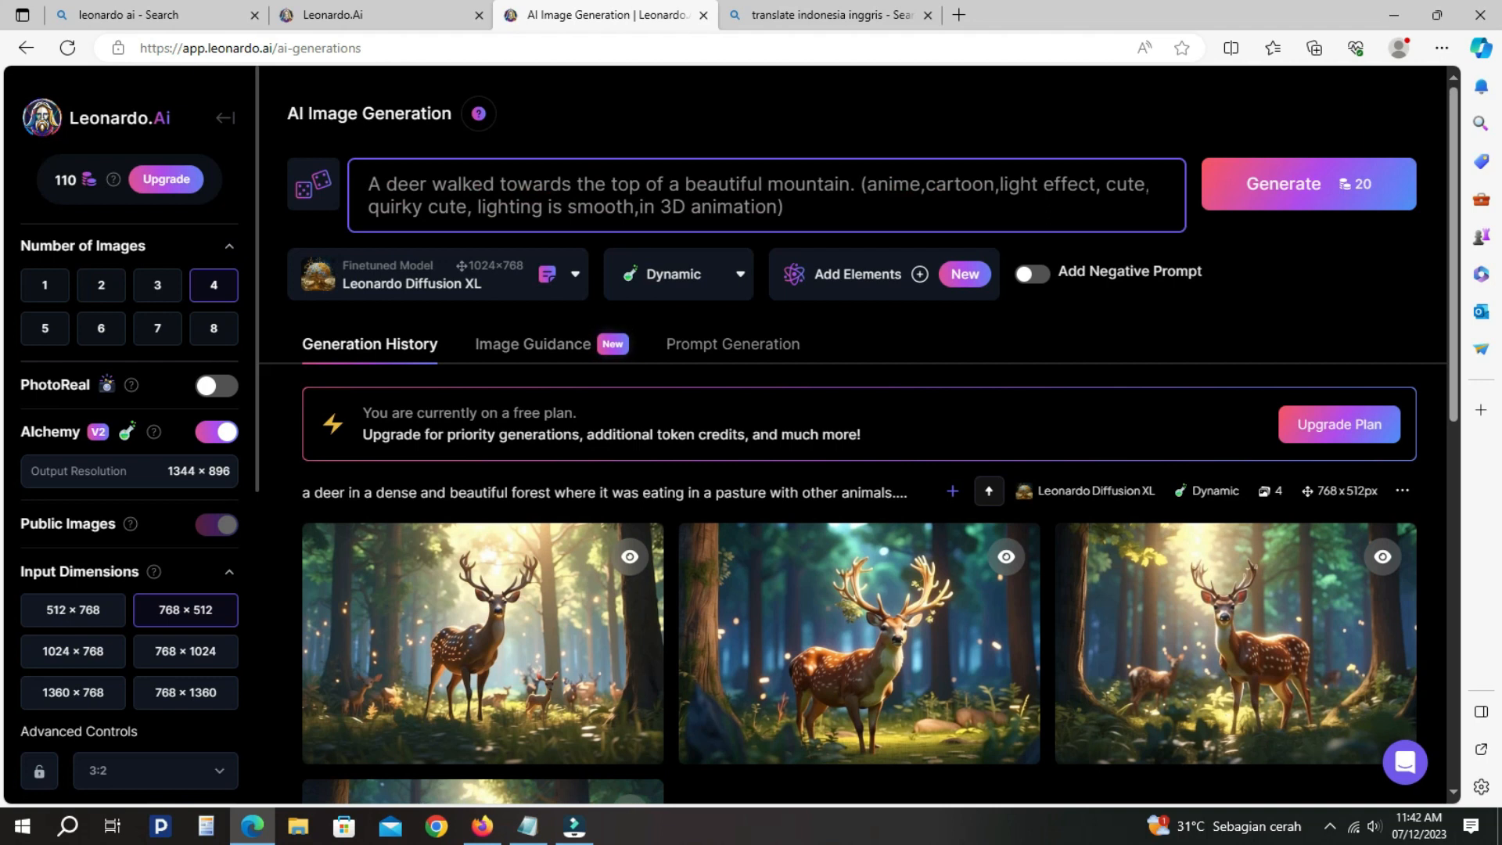
left_click(1360, 181)
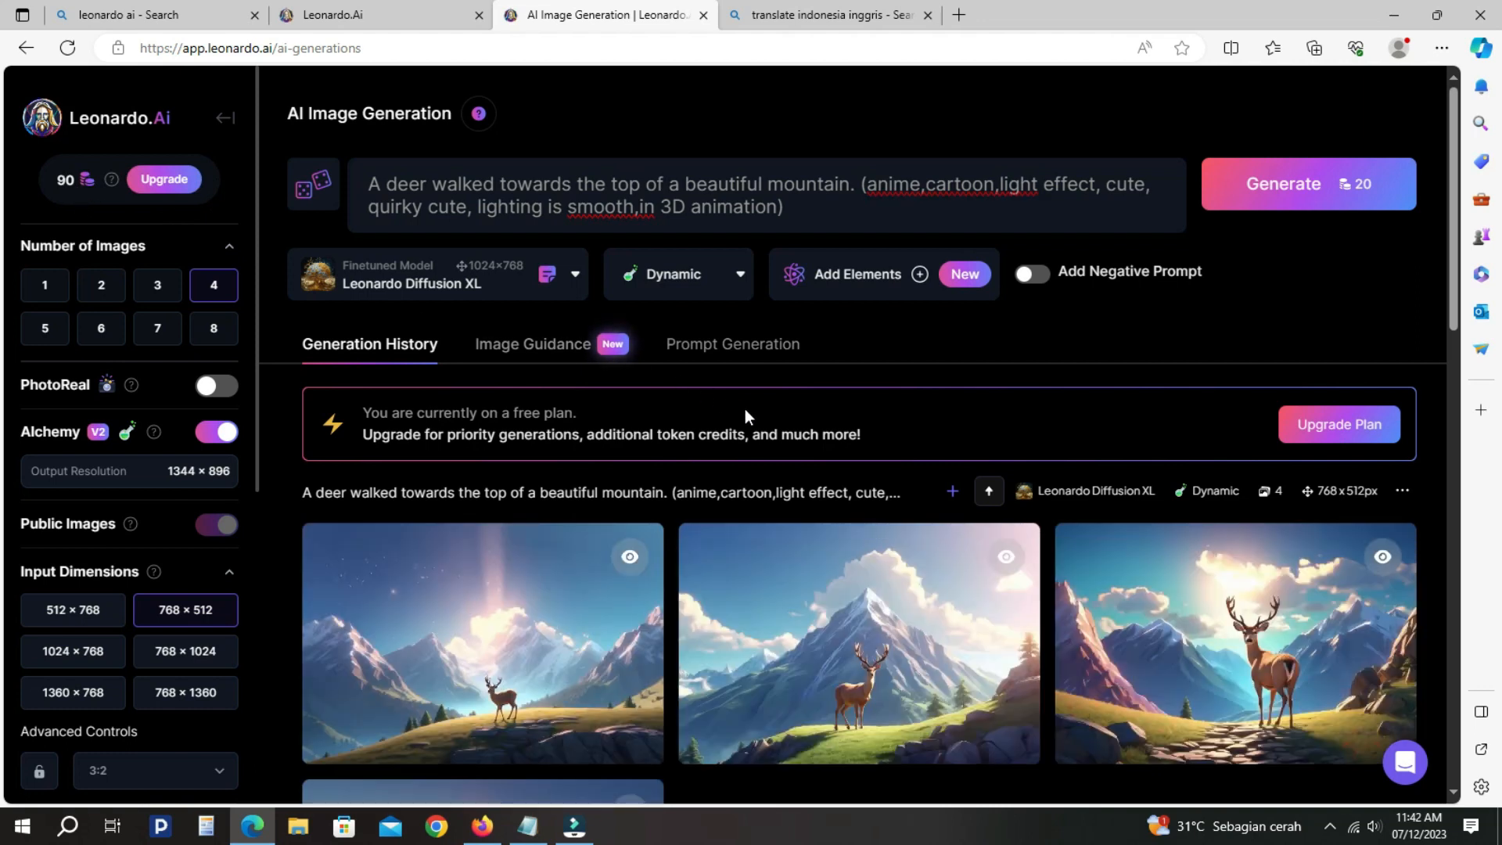
Download all four generated images of the deer walking towards the mountain top, and dismiss the downloads list
scroll(745, 408, "down", 5)
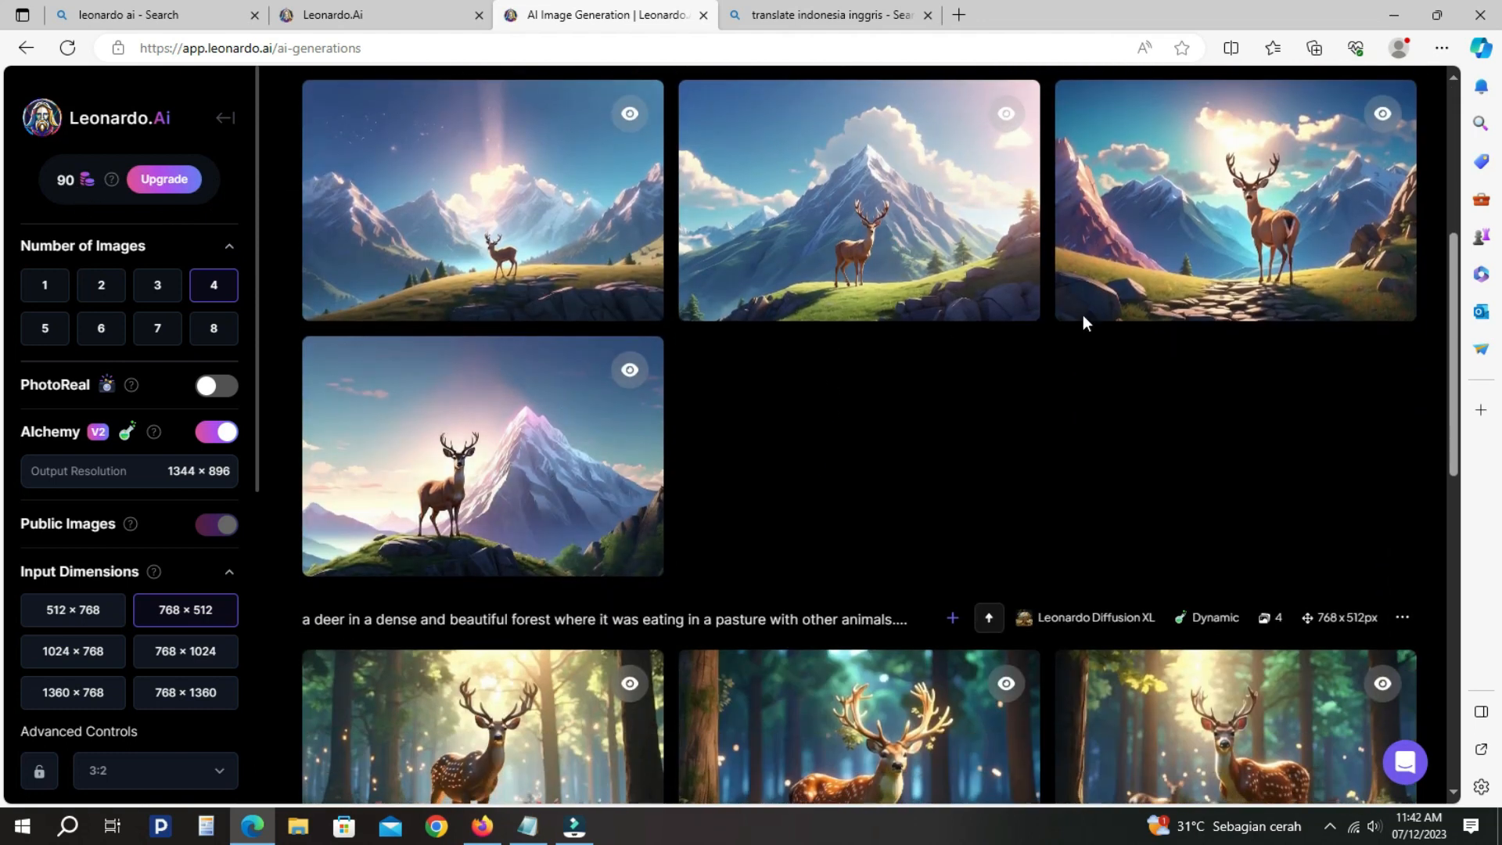
mouse_move(591, 489)
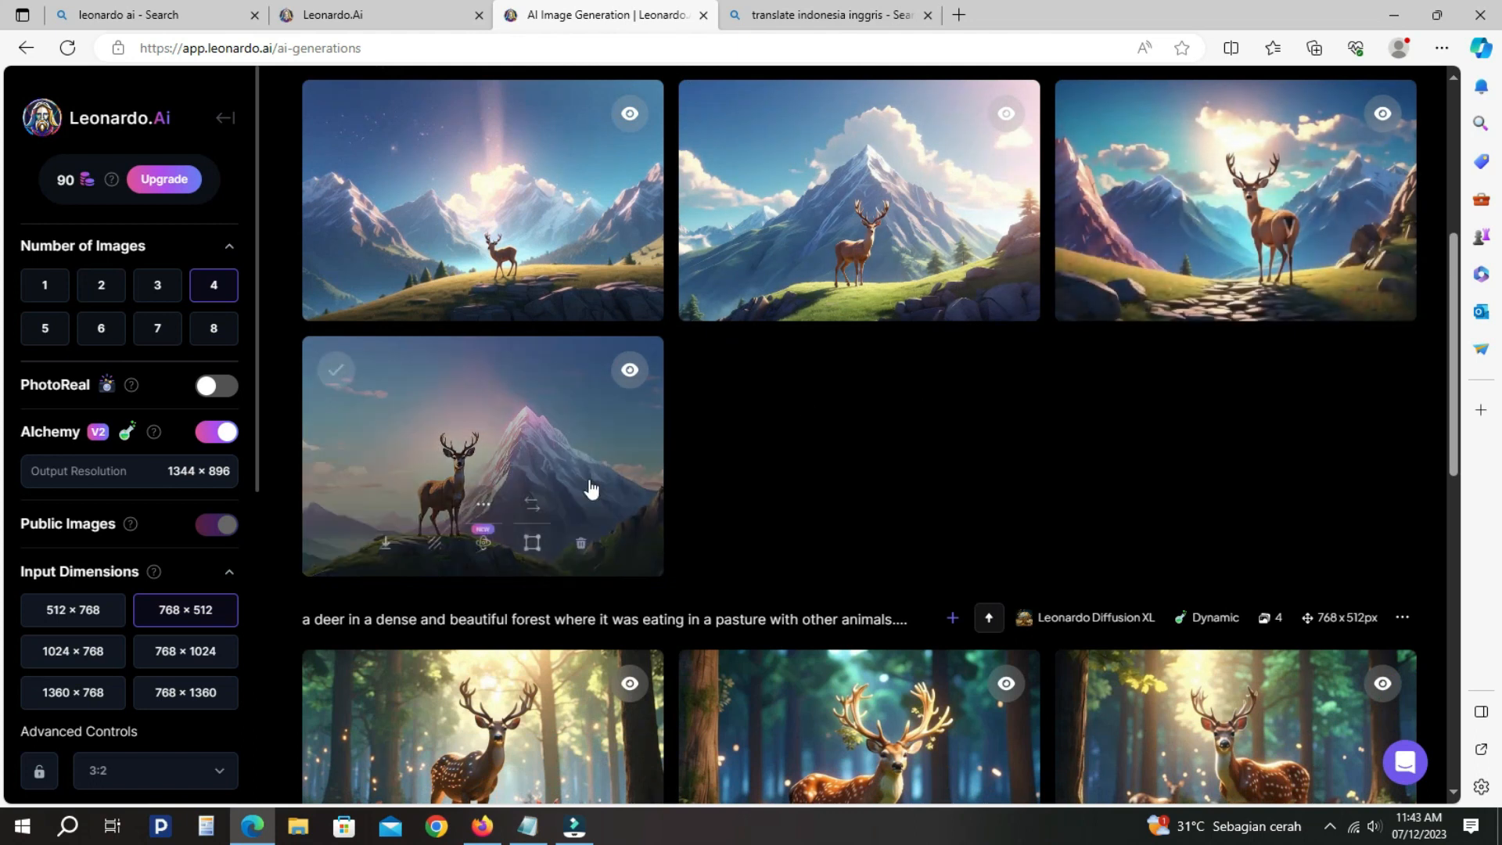
scroll(833, 483, "down", 1)
scroll(833, 484, "up", 2)
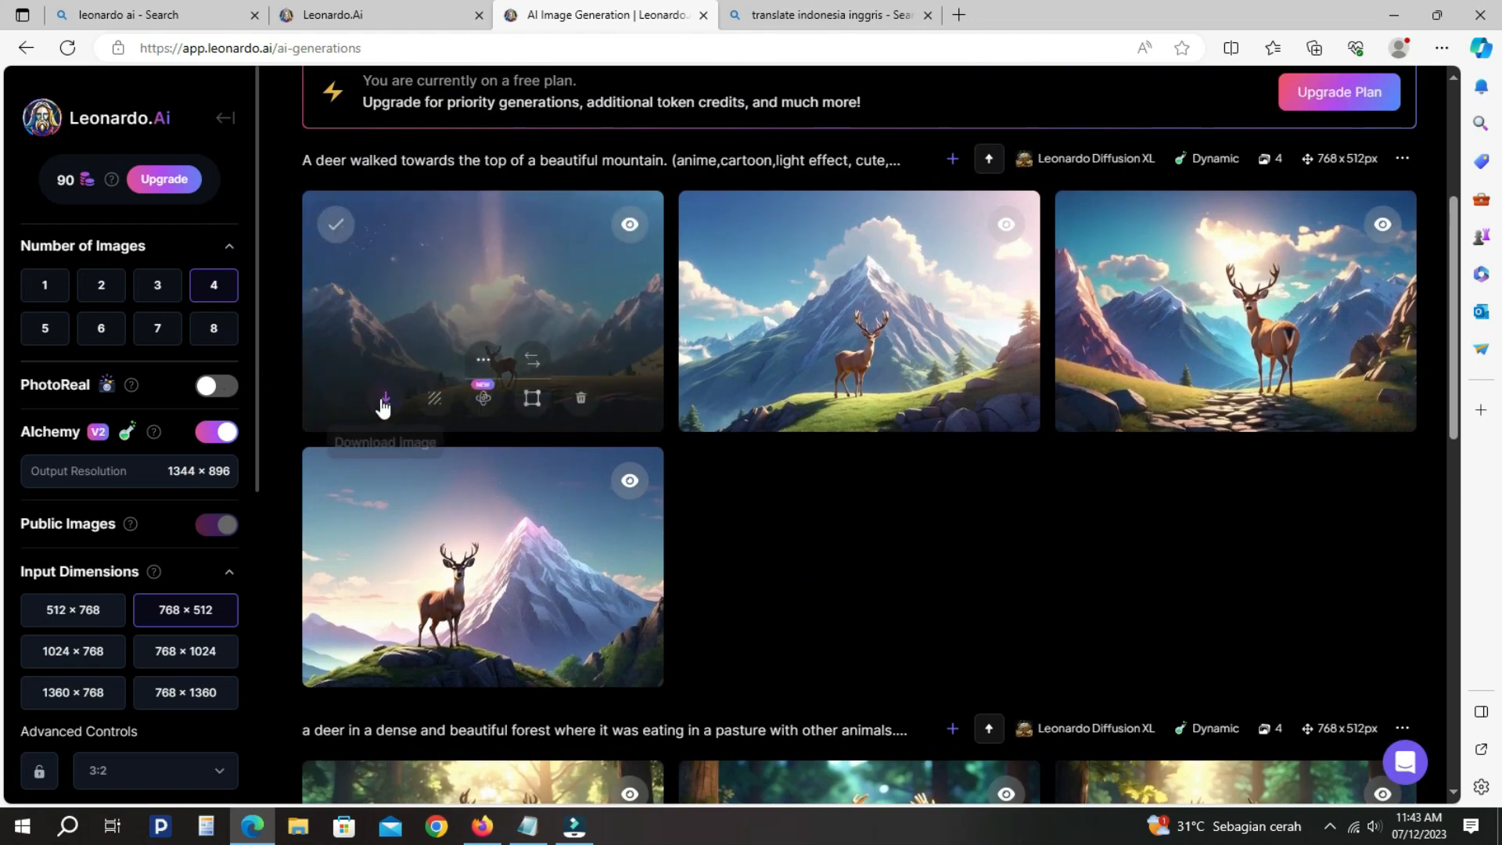
left_click(383, 407)
mouse_move(816, 417)
left_click(764, 402)
left_click(1139, 400)
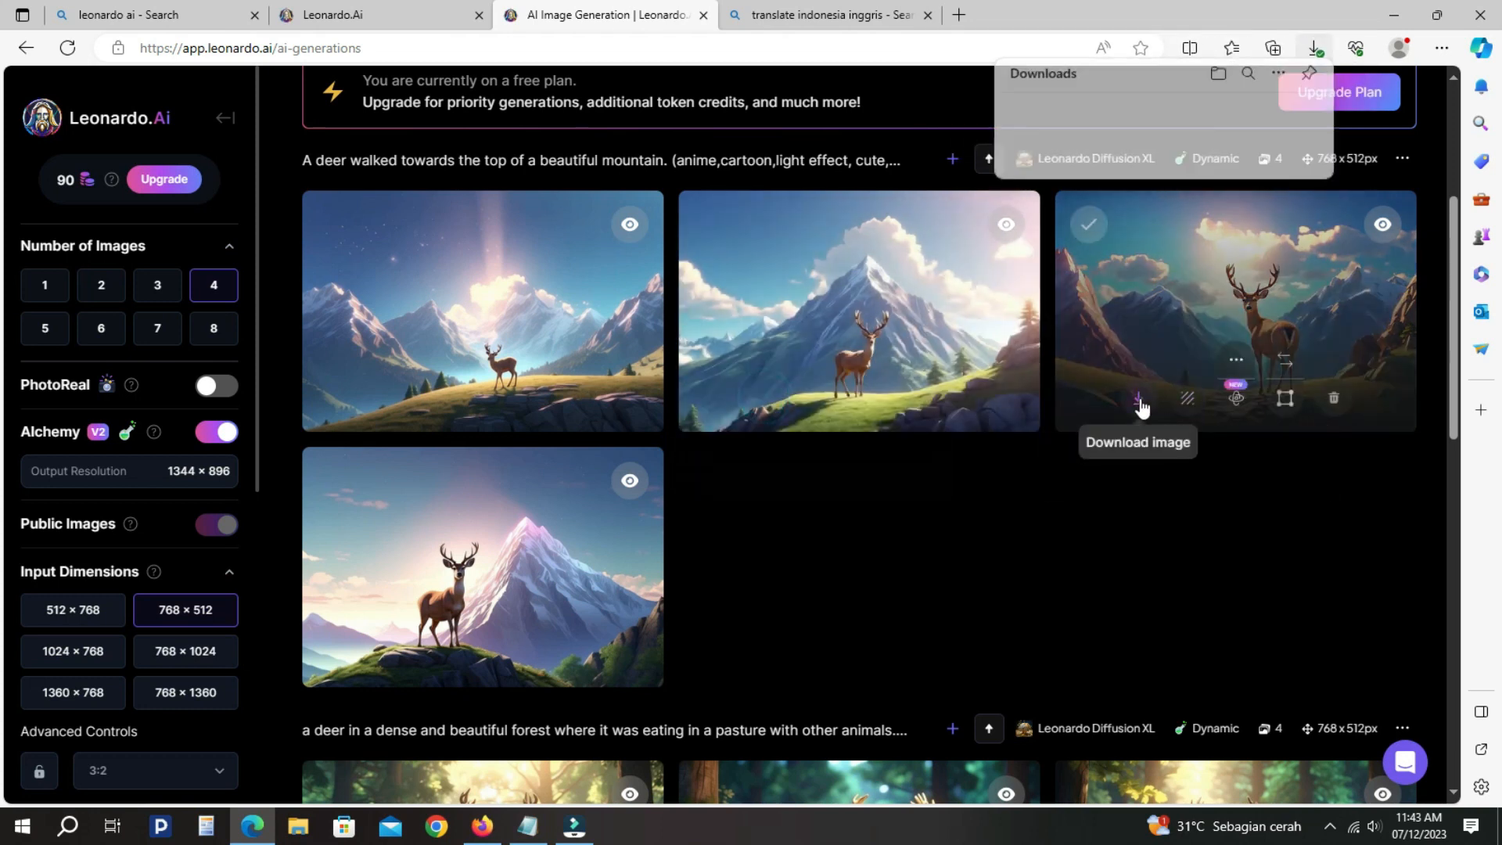
left_click(389, 653)
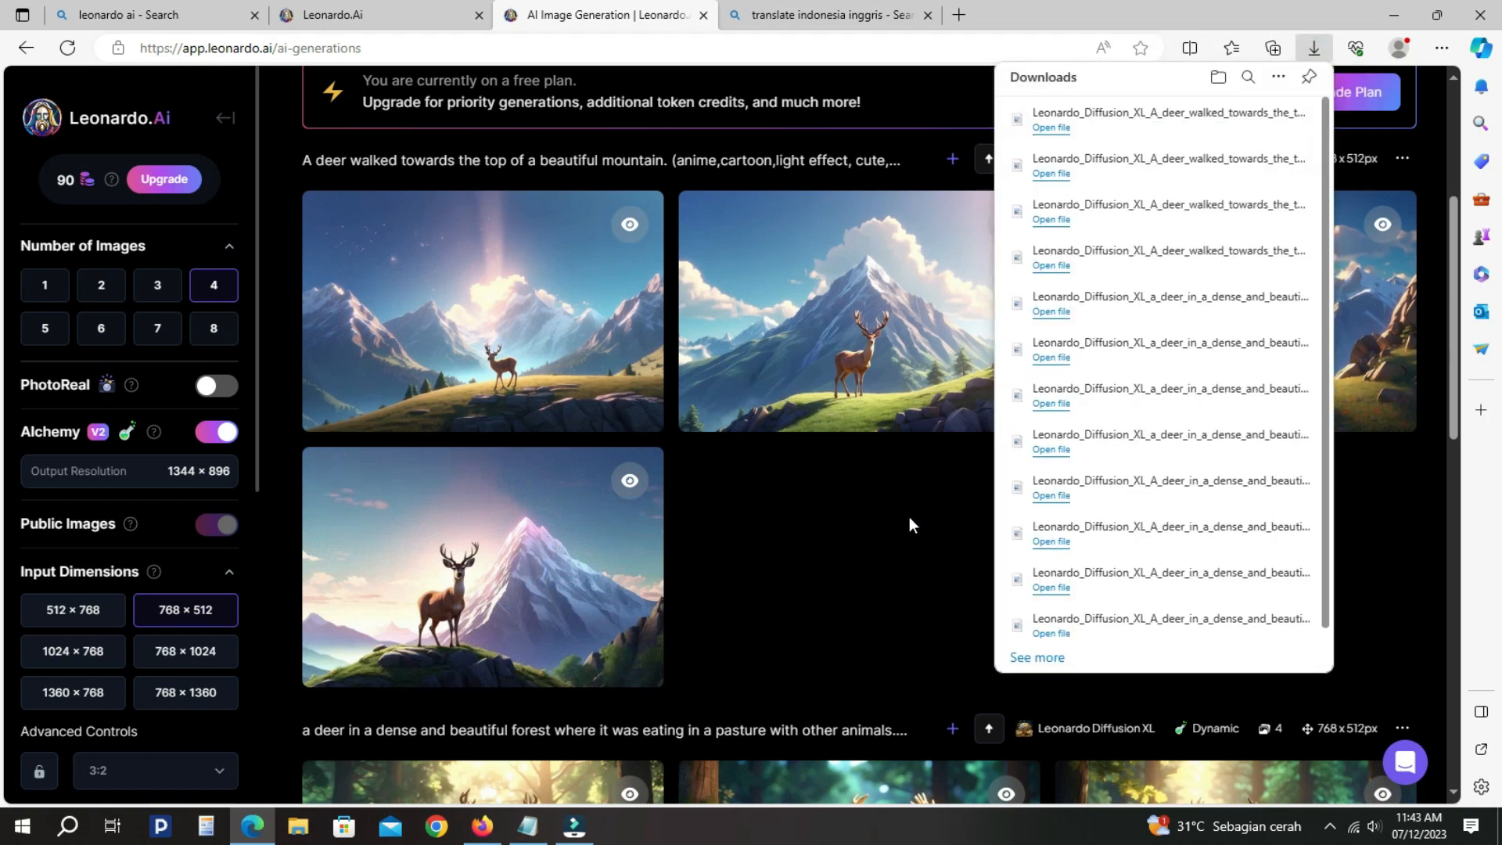
left_click(838, 557)
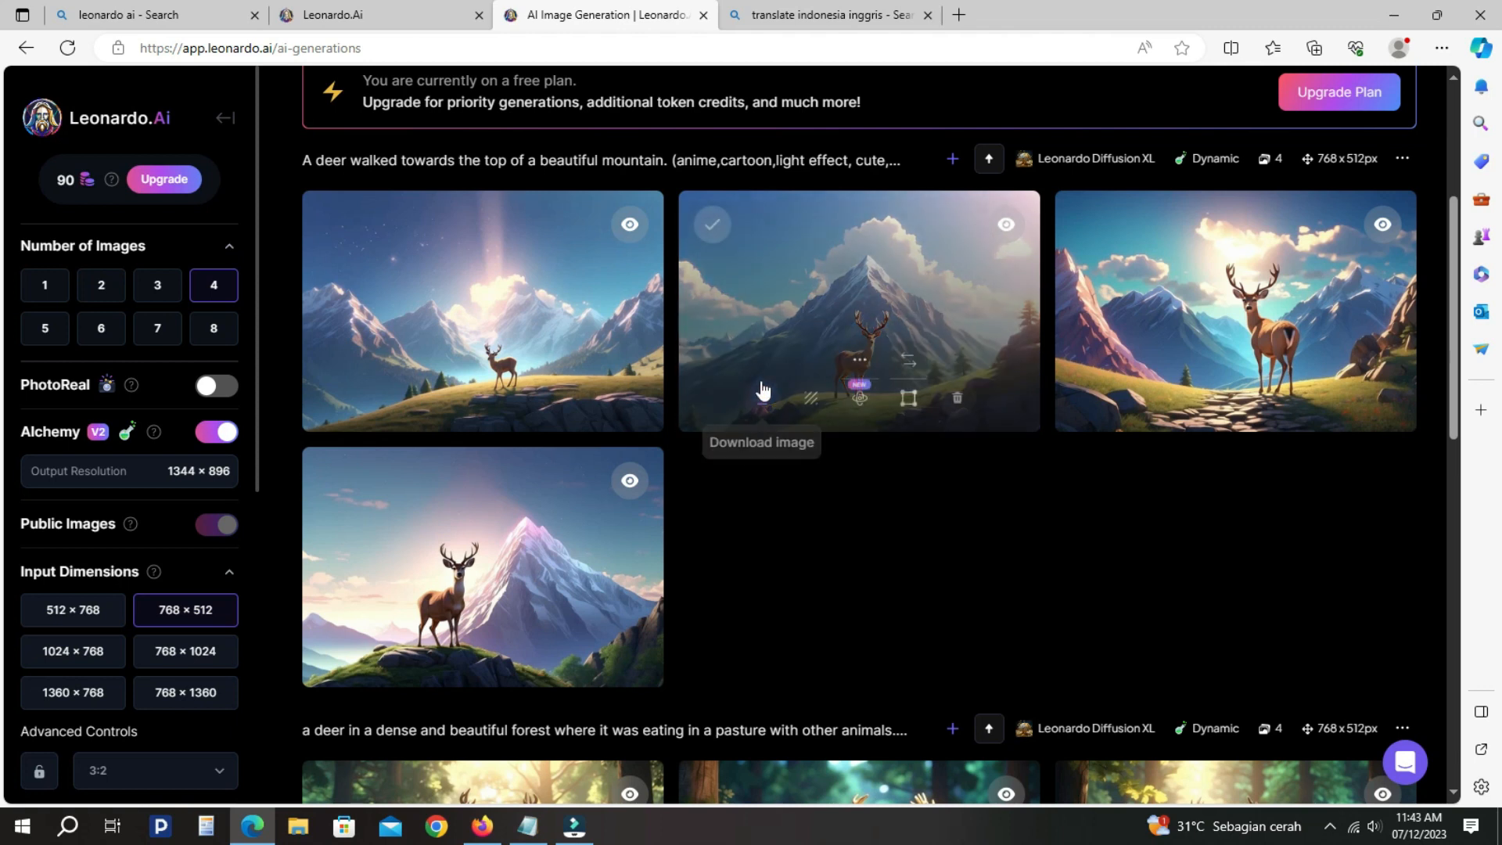
In the Bing translator tab, copy the whole Indonesian sentence "seekor rusa berjalan menuju ke atas gunung yang indah"
scroll(787, 476, "up", 1)
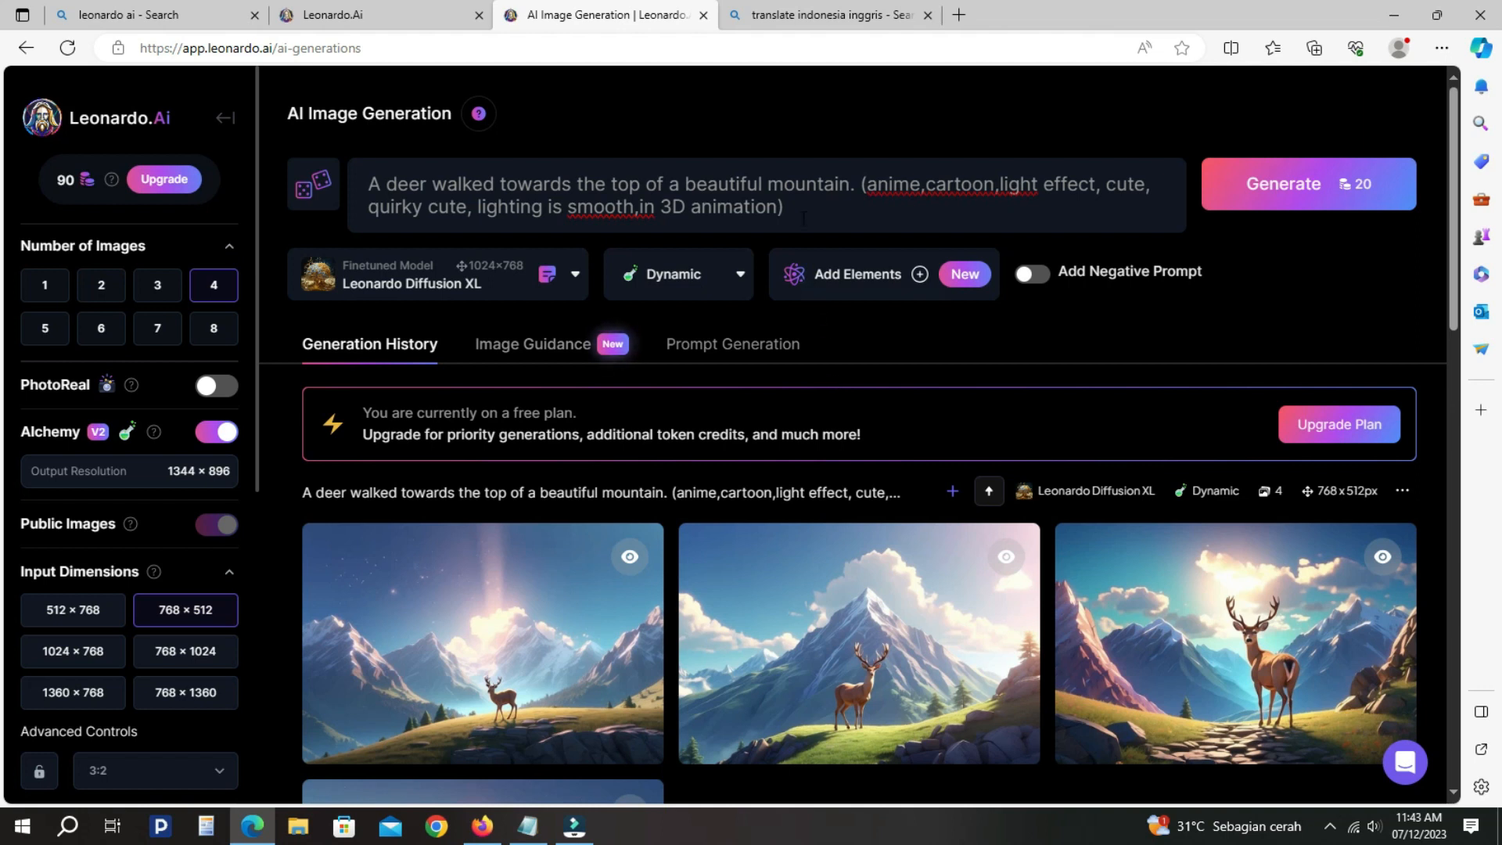
left_click(806, 20)
left_click(217, 261)
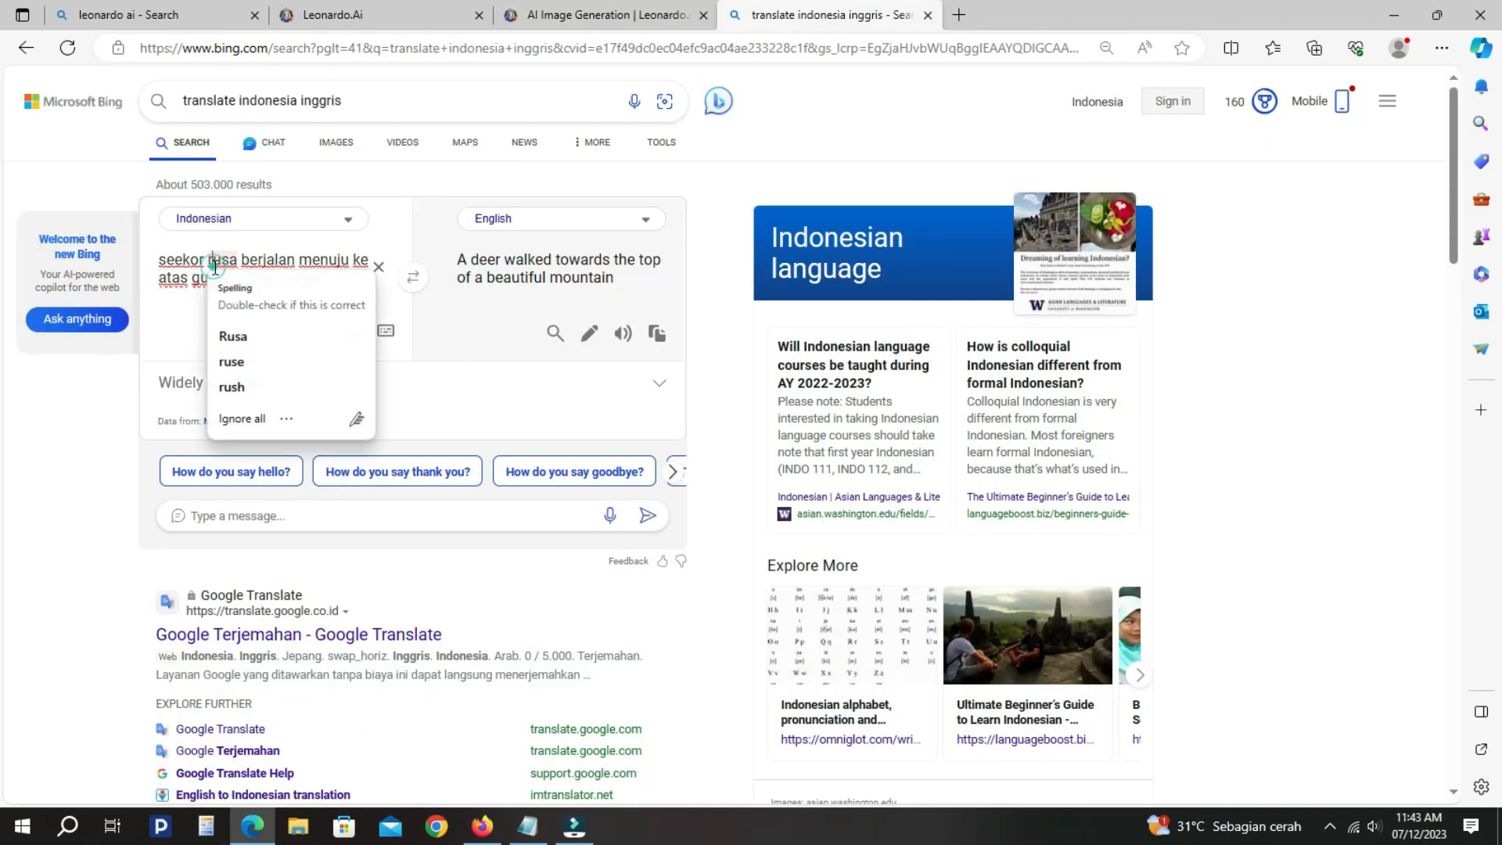
triple_click(162, 262)
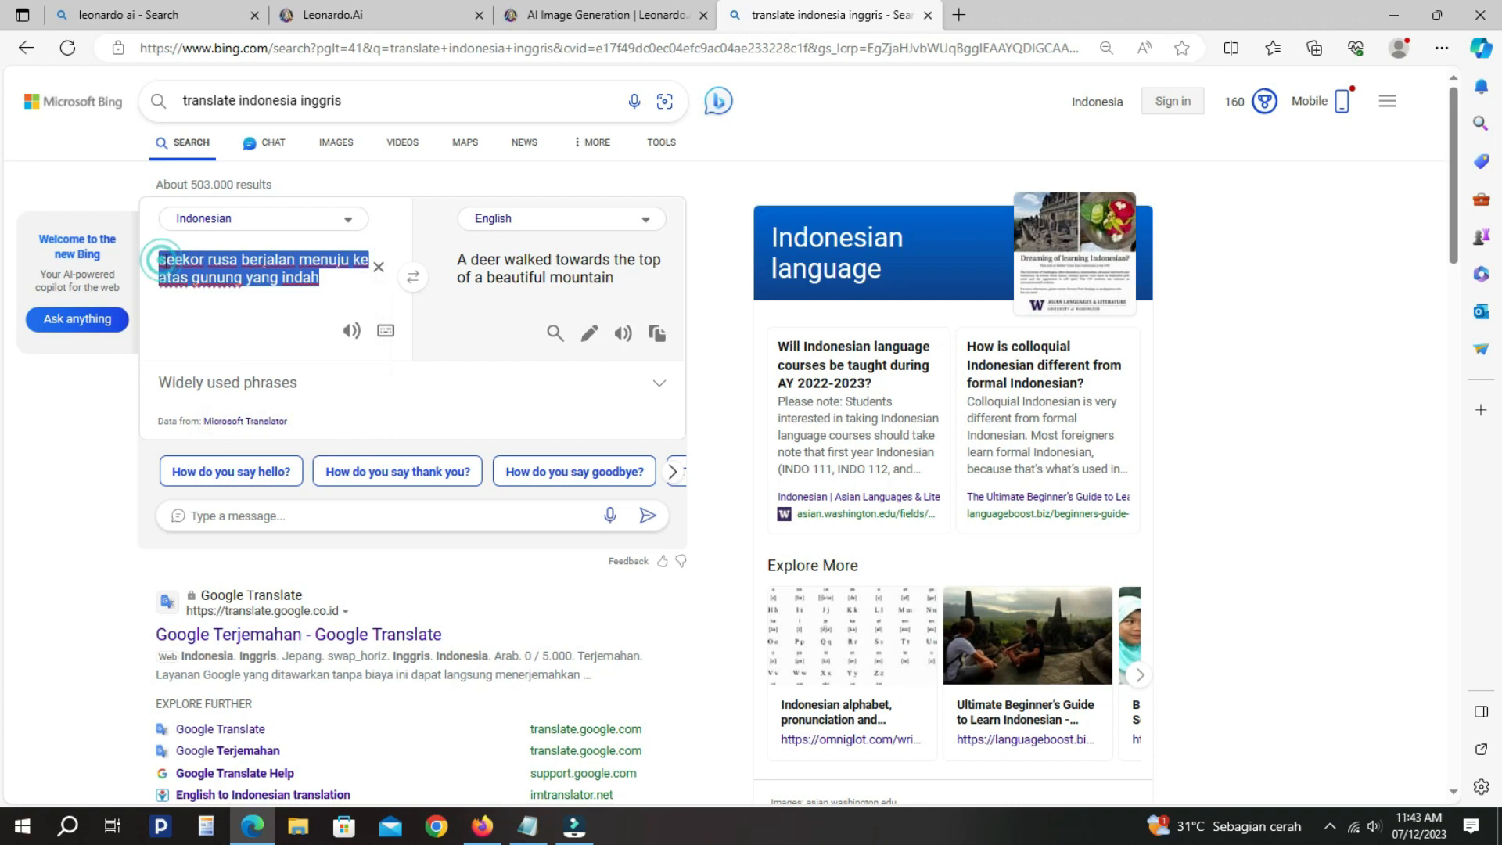
right_click(161, 264)
left_click(65, 382)
Replace the English description in the Leonardo.Ai prompt with the copied Indonesian sentence, keeping the style text in parentheses, and generate the images
left_click(623, 21)
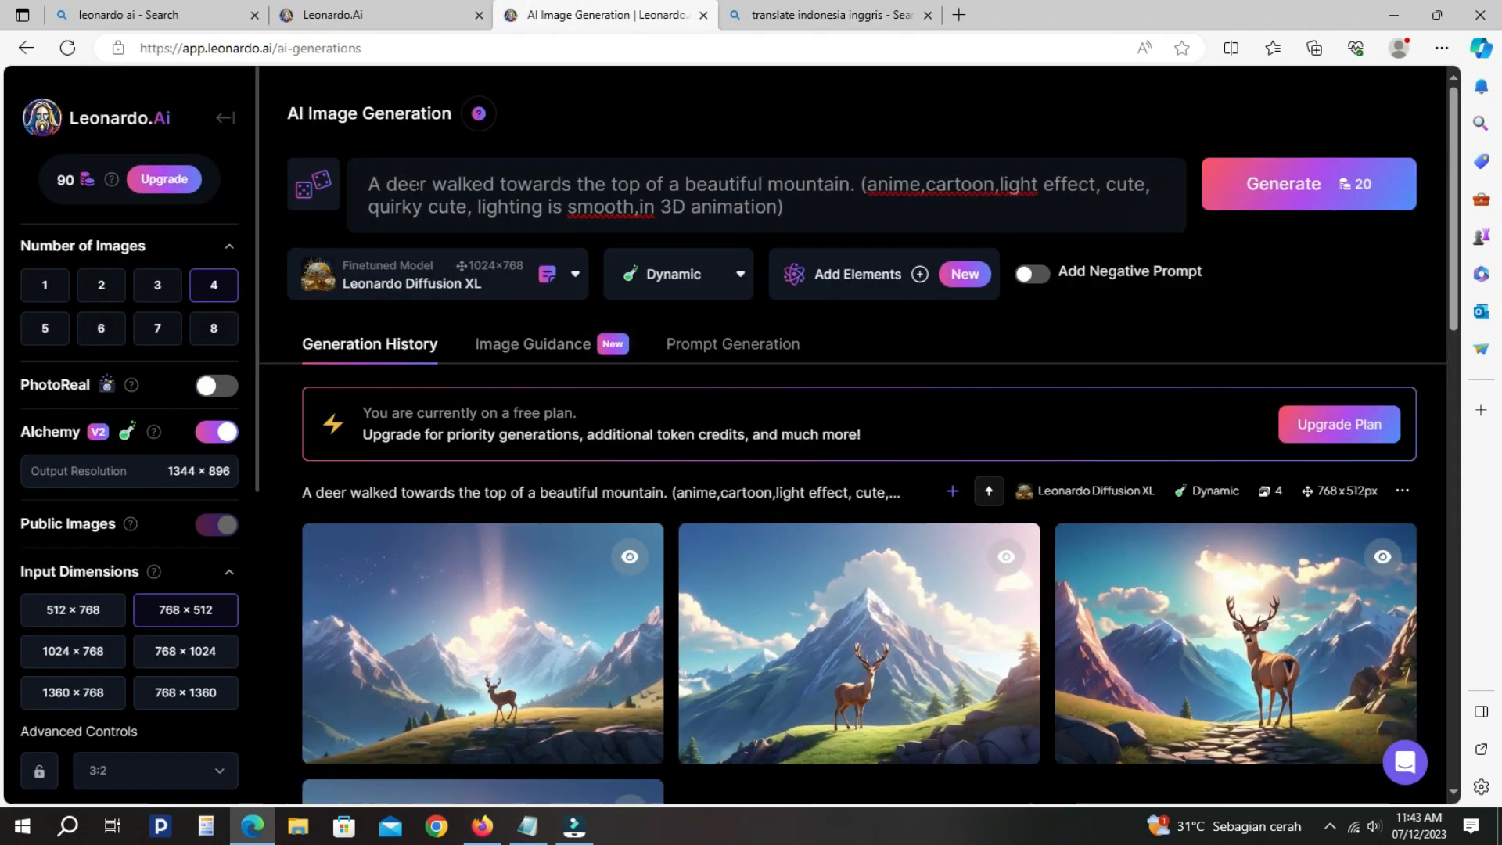
left_click(393, 188)
left_click_drag(467, 207, 861, 184)
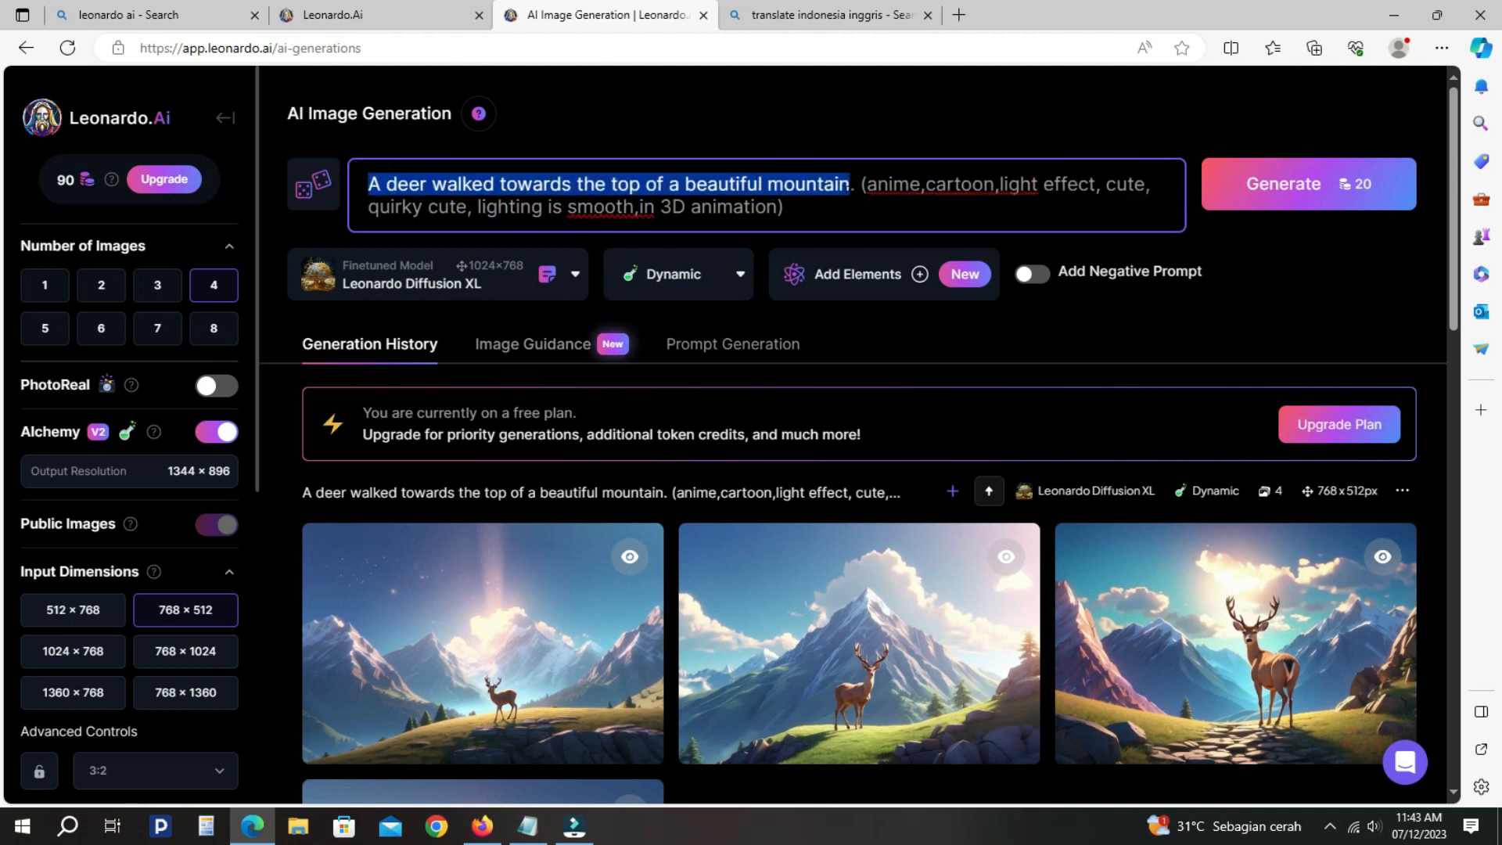
key("ctrl+v")
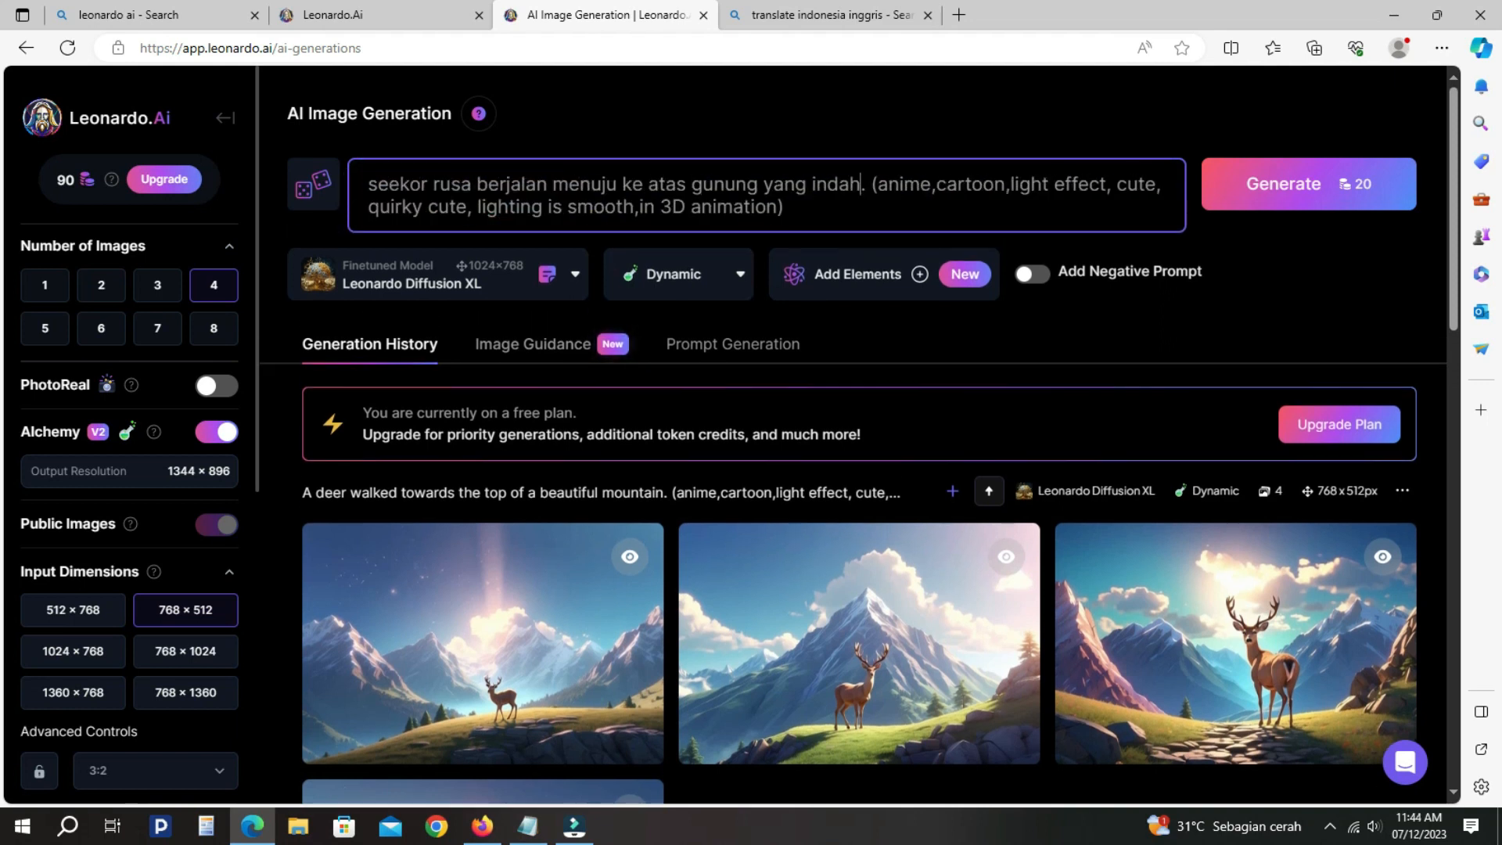
left_click(1260, 196)
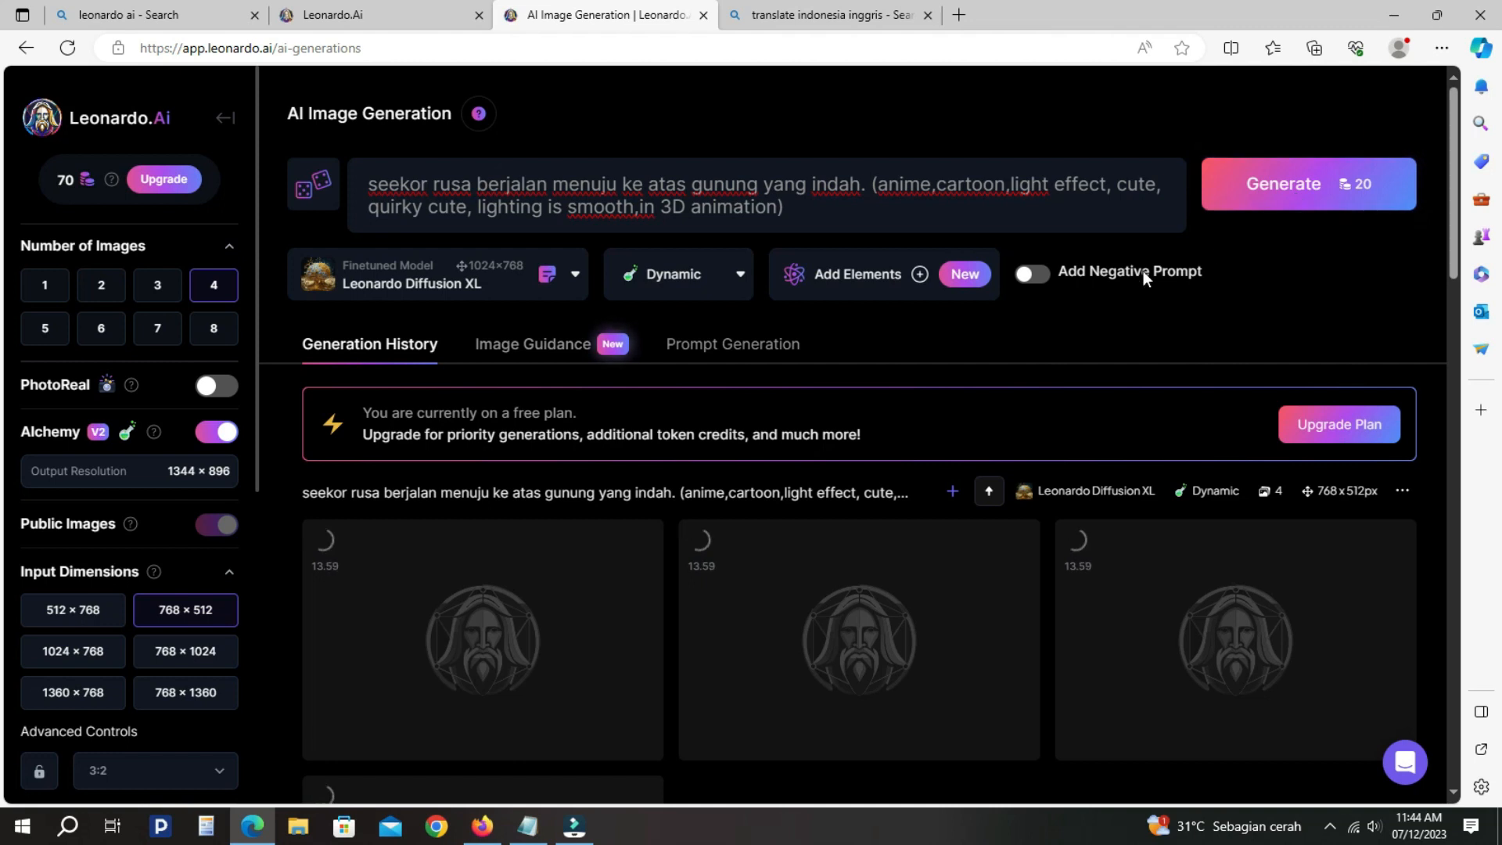
Examine the images generated from the Indonesian prompt and compare them with those from the English mountain prompt
scroll(1016, 346, "down", 1)
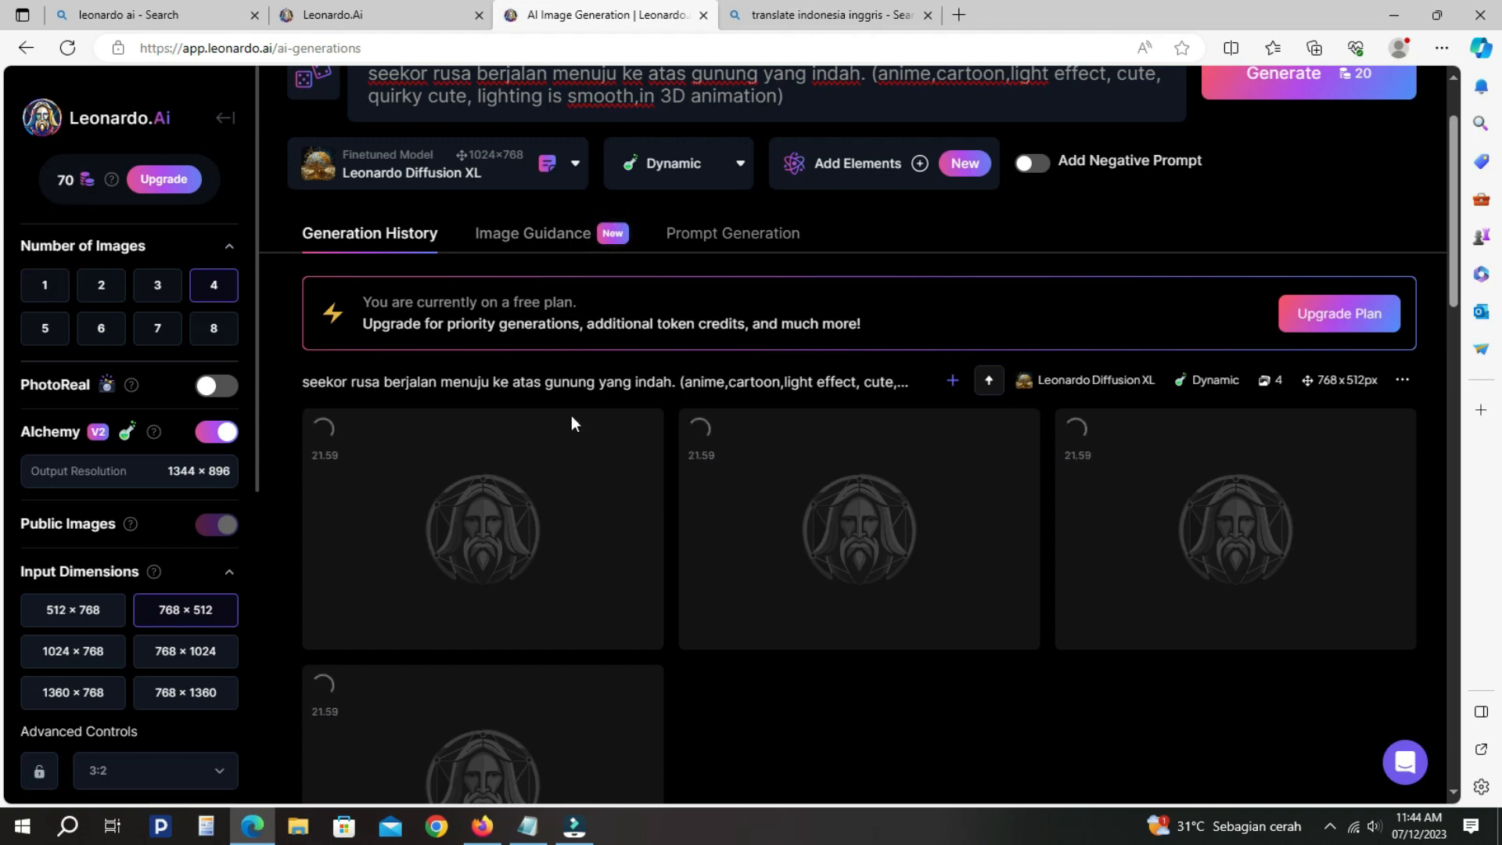
scroll(587, 371, "up", 2)
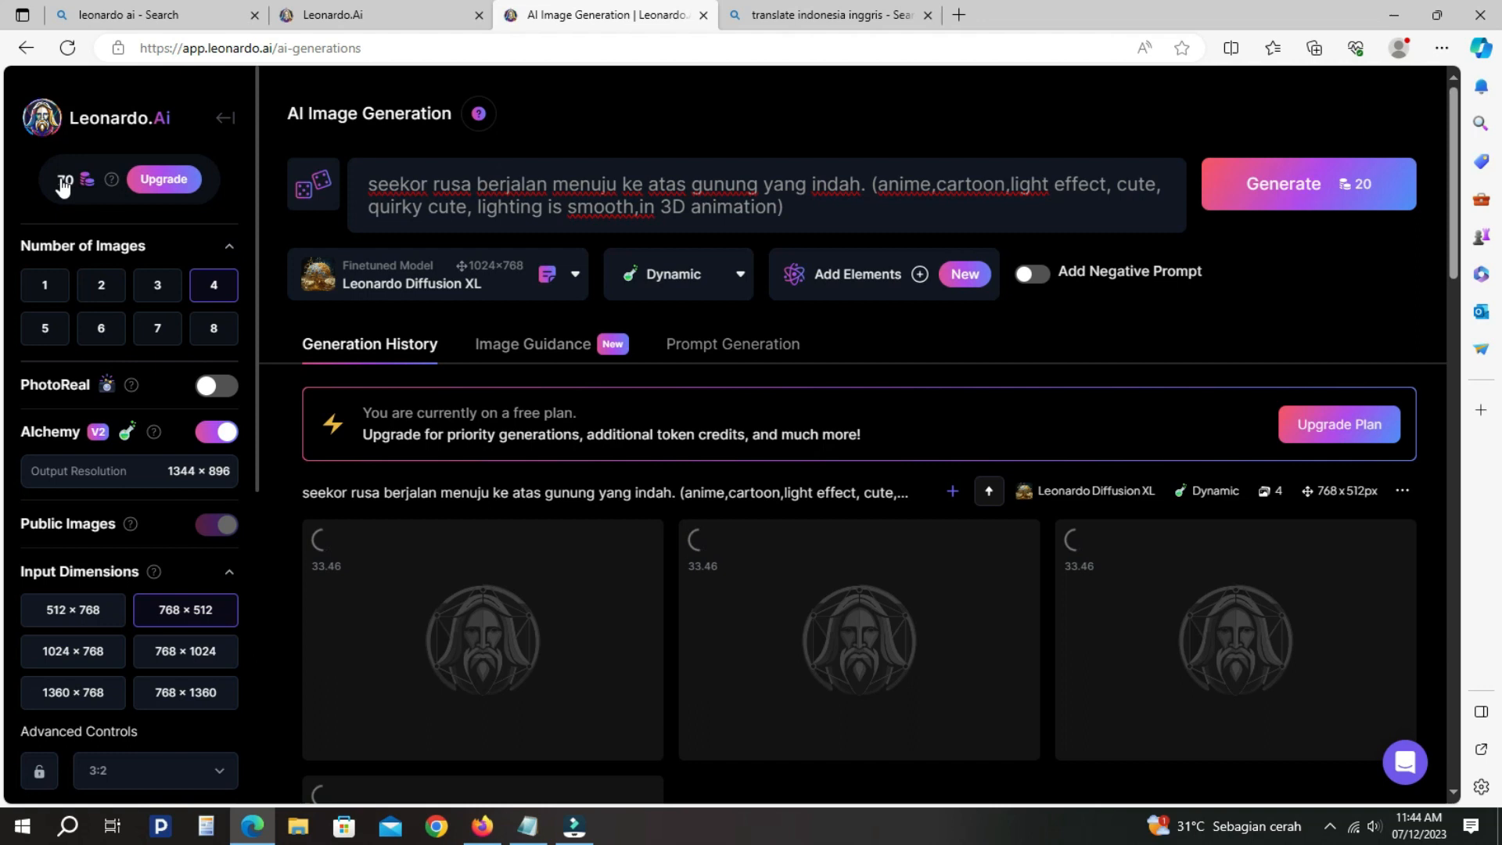
scroll(735, 352, "down", 1)
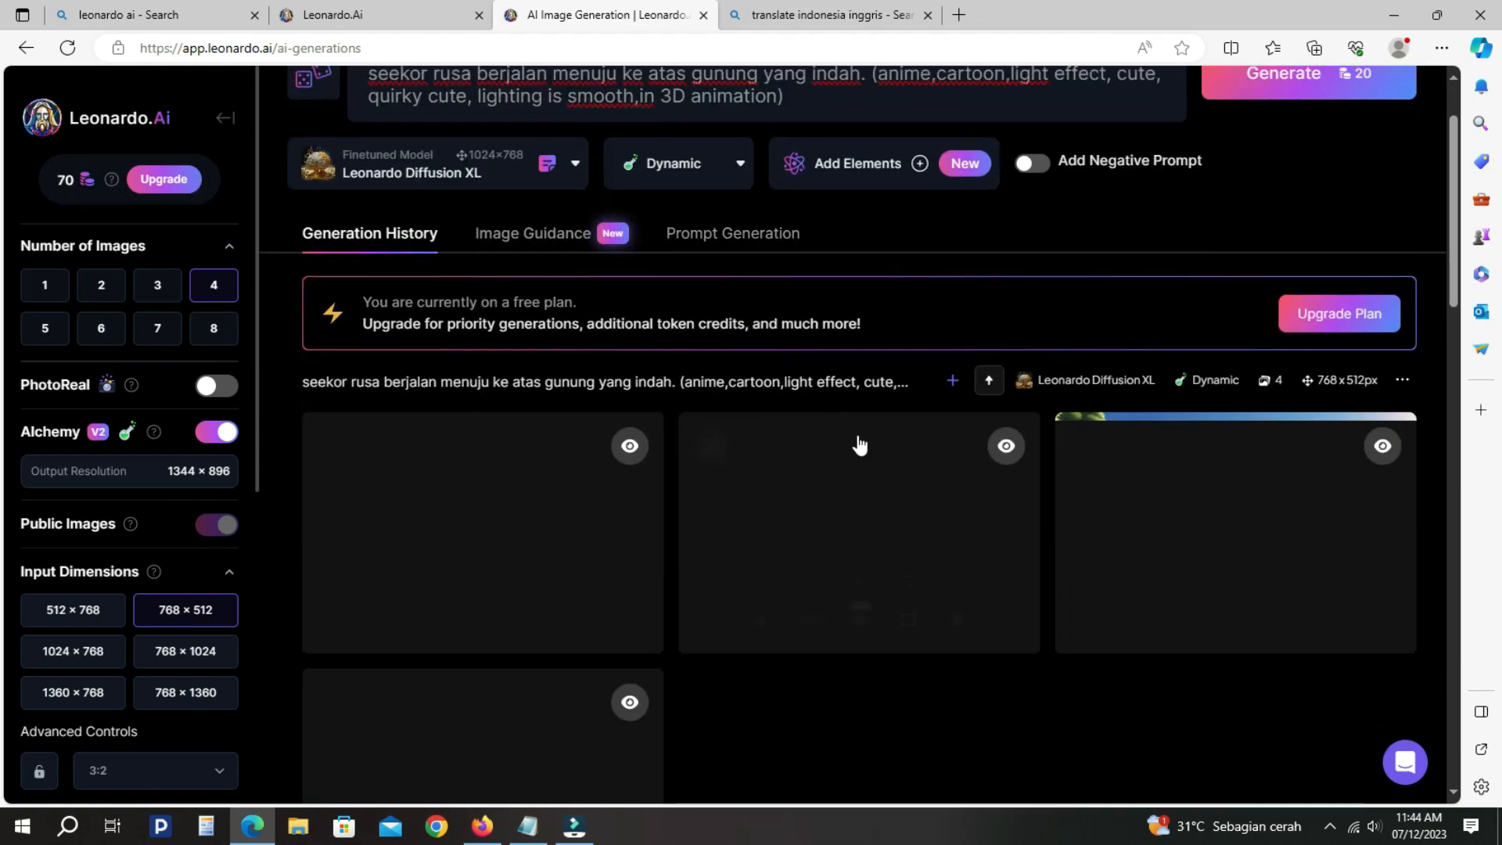
scroll(892, 537, "down", 1)
scroll(794, 679, "down", 1)
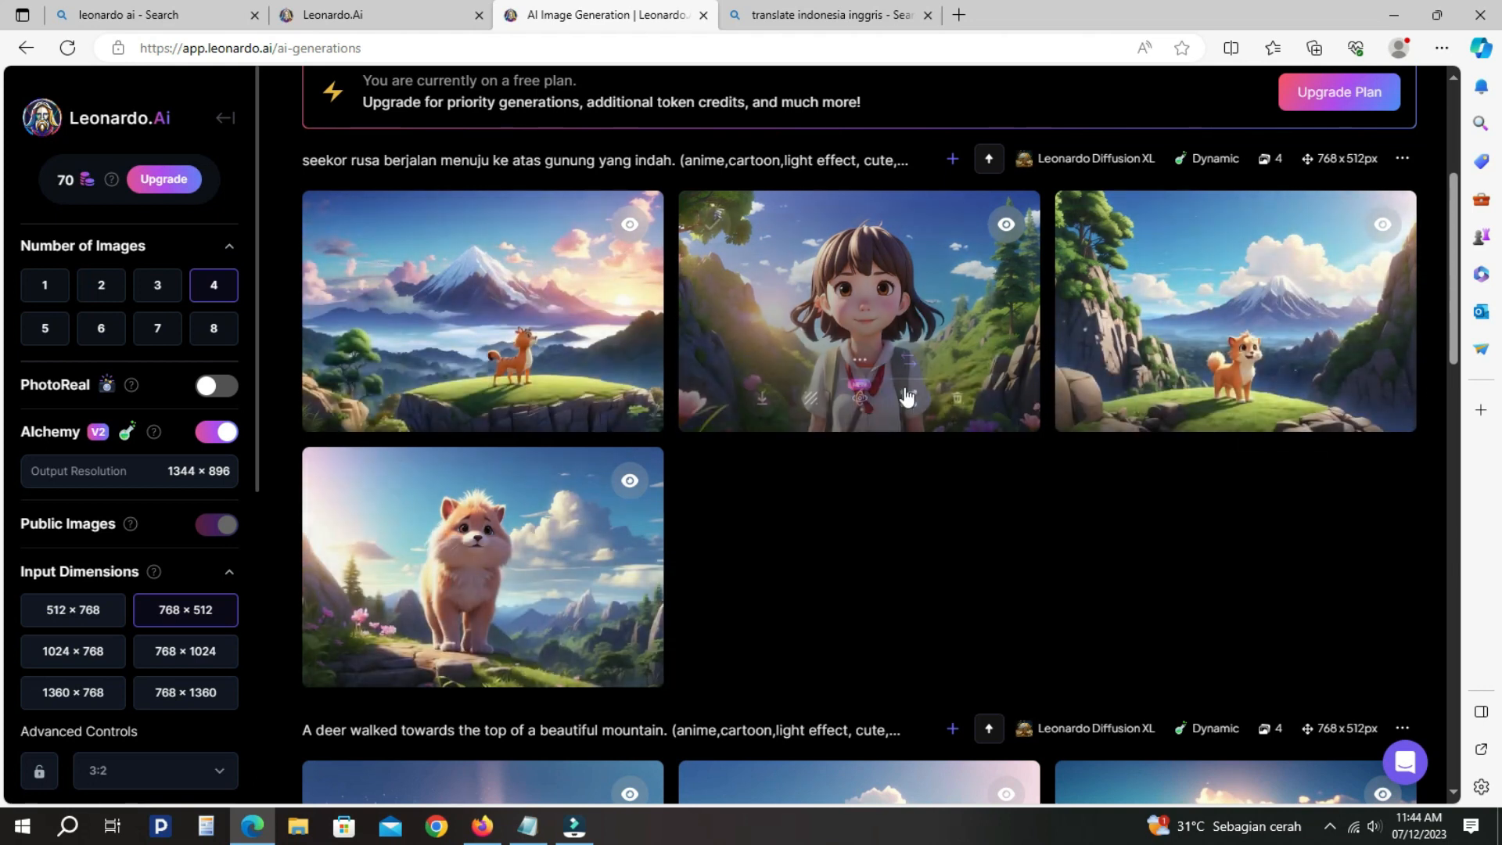
scroll(892, 391, "down", 3)
scroll(871, 379, "down", 2)
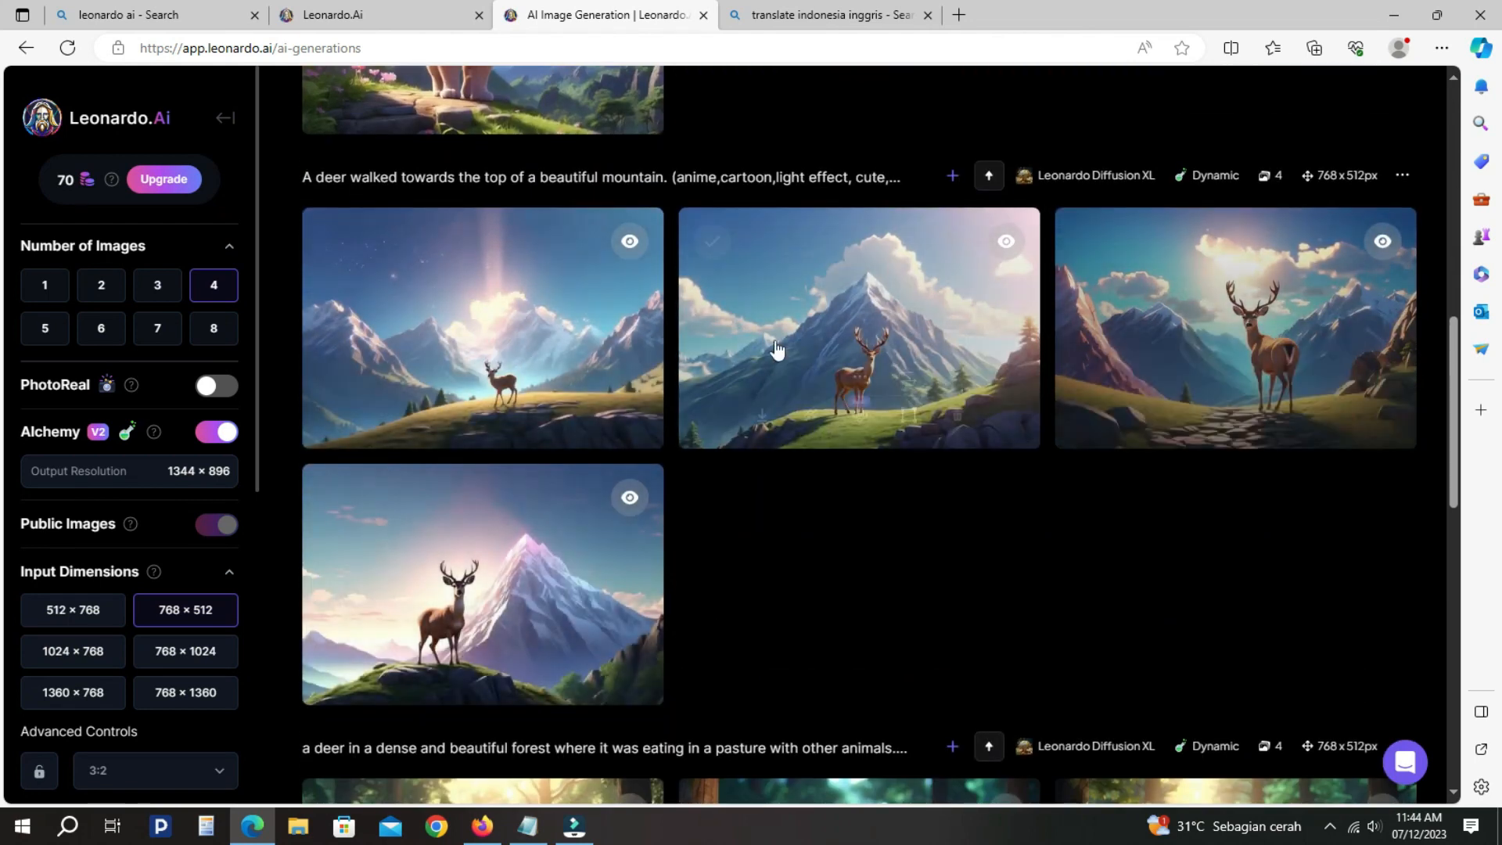
scroll(689, 461, "up", 5)
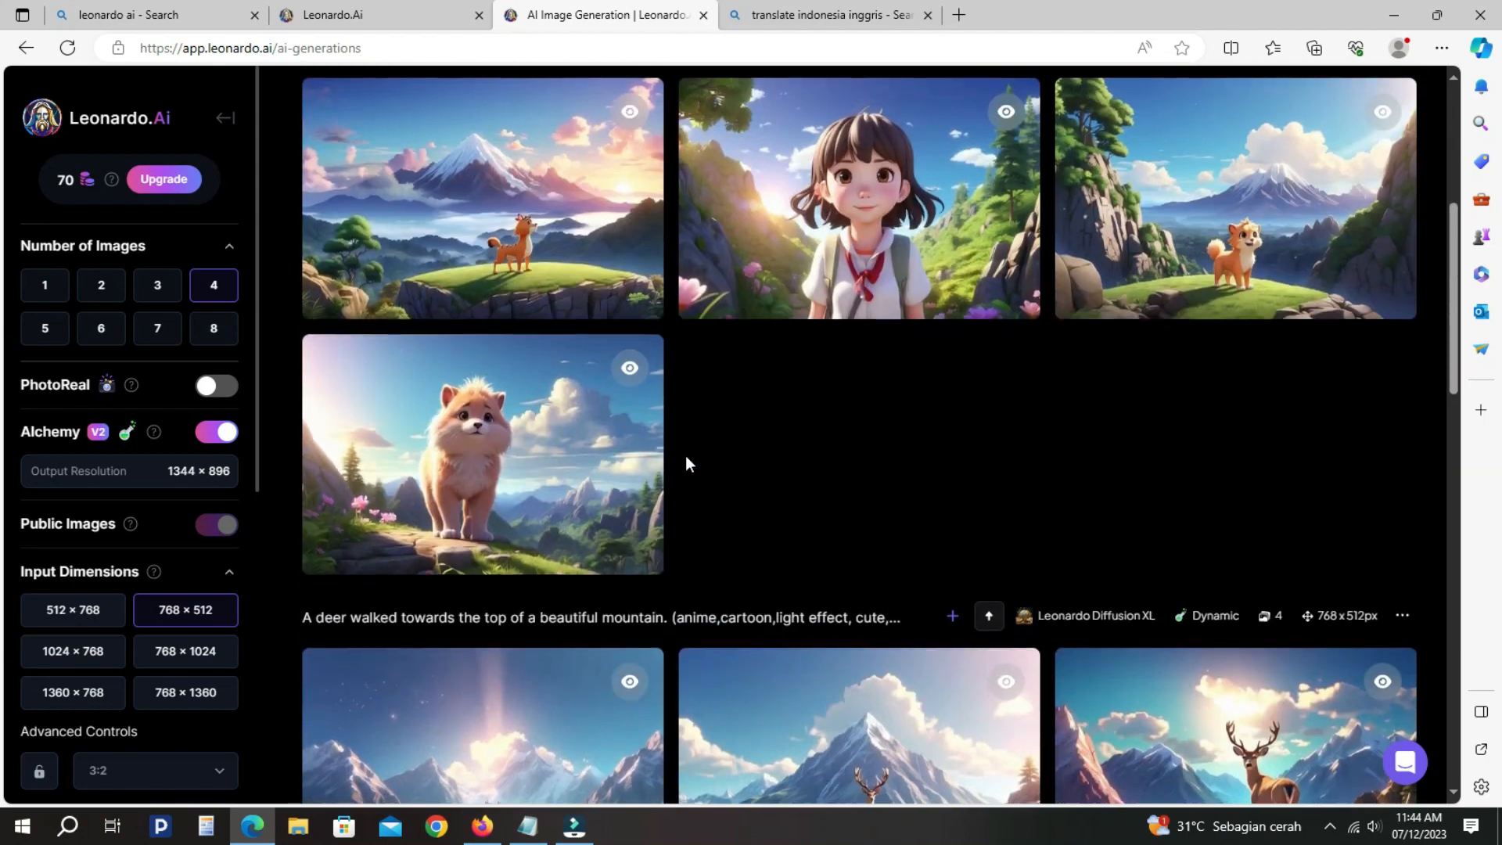
scroll(686, 462, "up", 2)
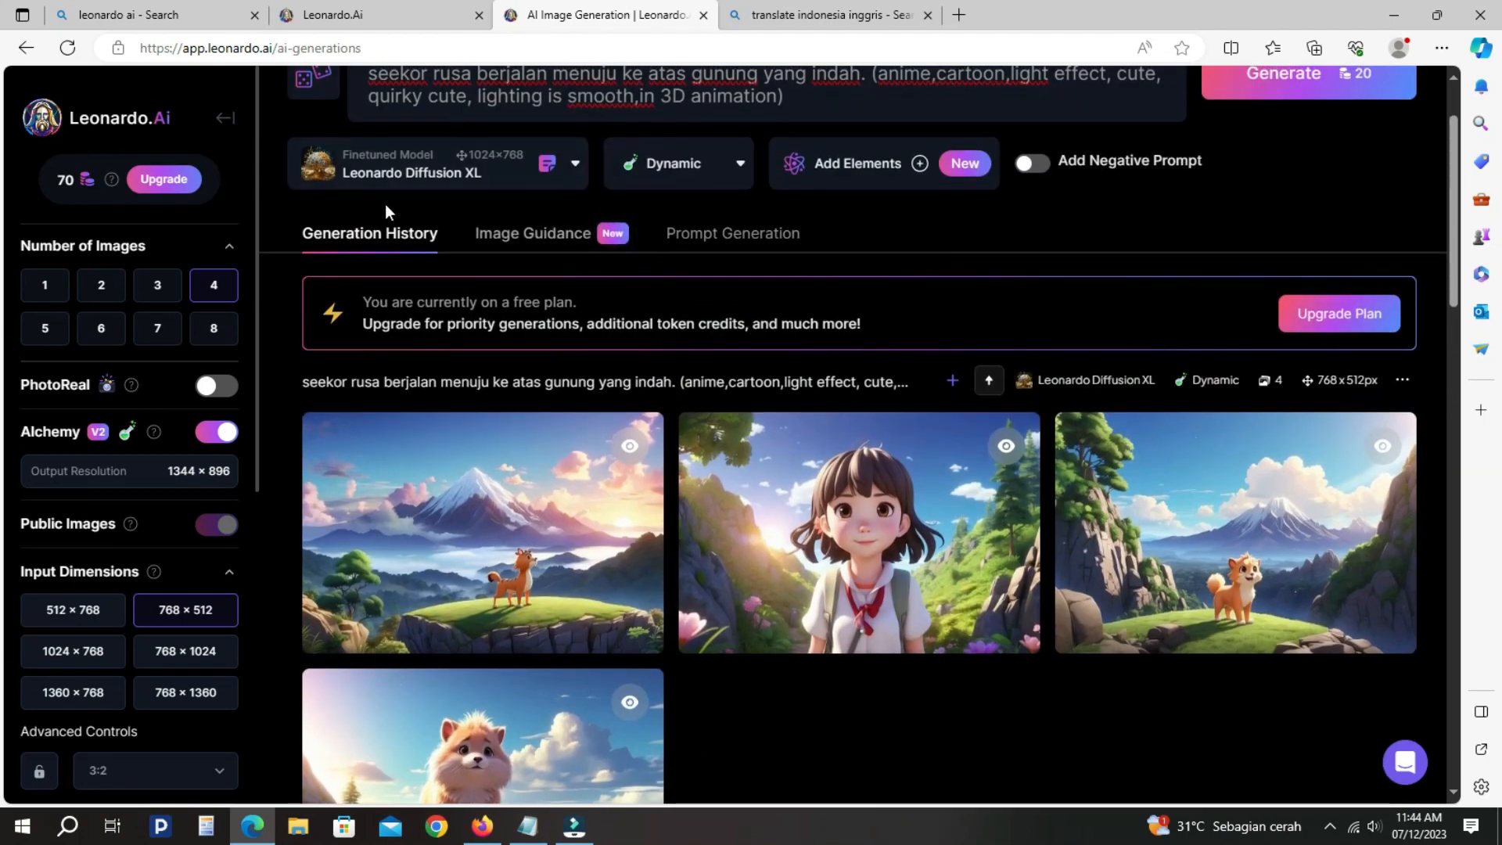
scroll(682, 256, "up", 1)
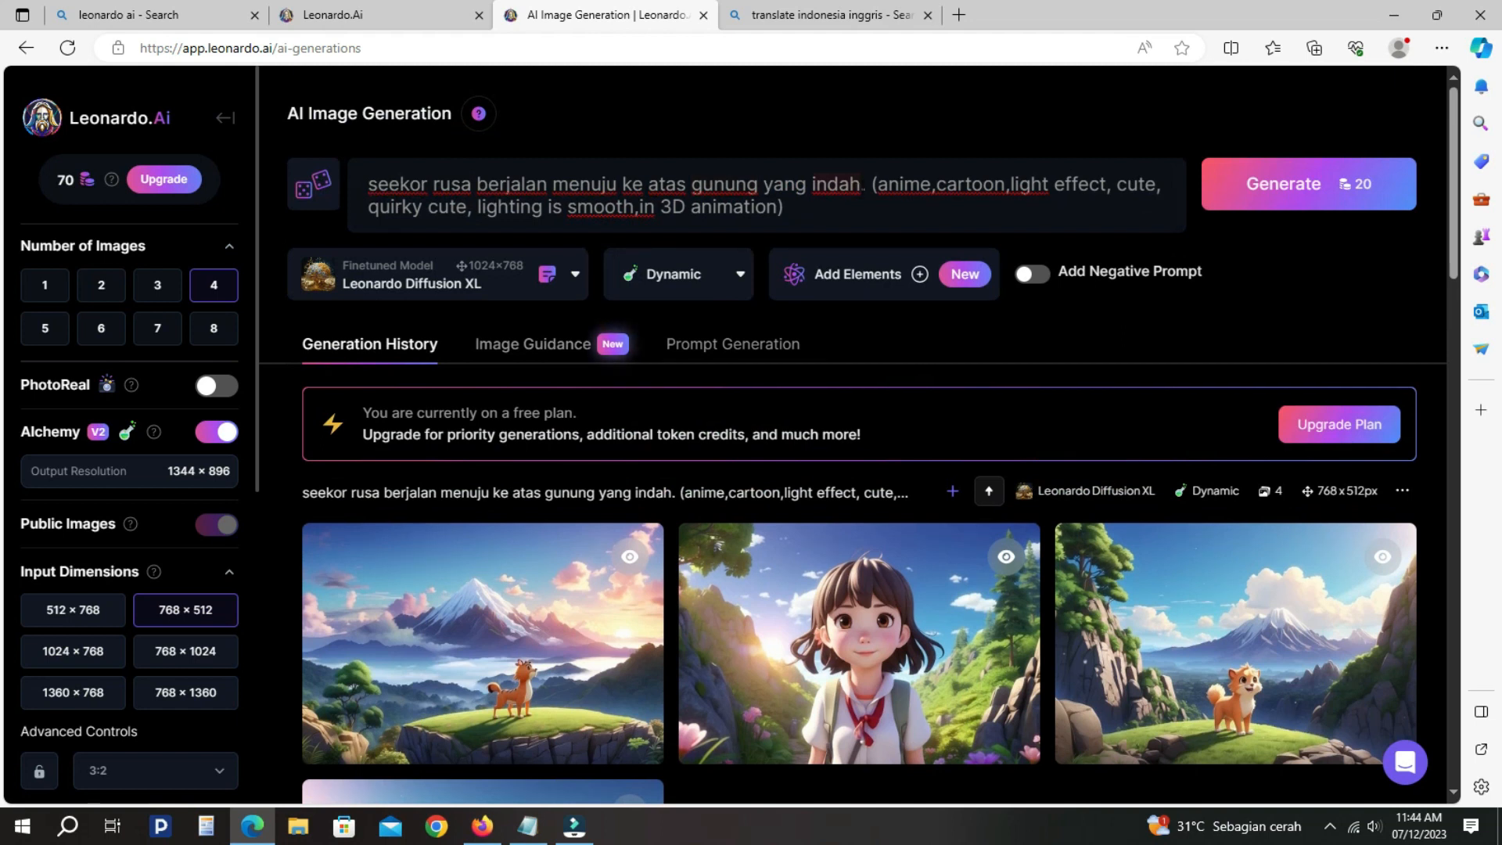
In the Bing translator tab, replace the Indonesian sentence with "seorang gadis kecil yang cantik sedang duduk berdoa" and get its English translation
left_click(822, 15)
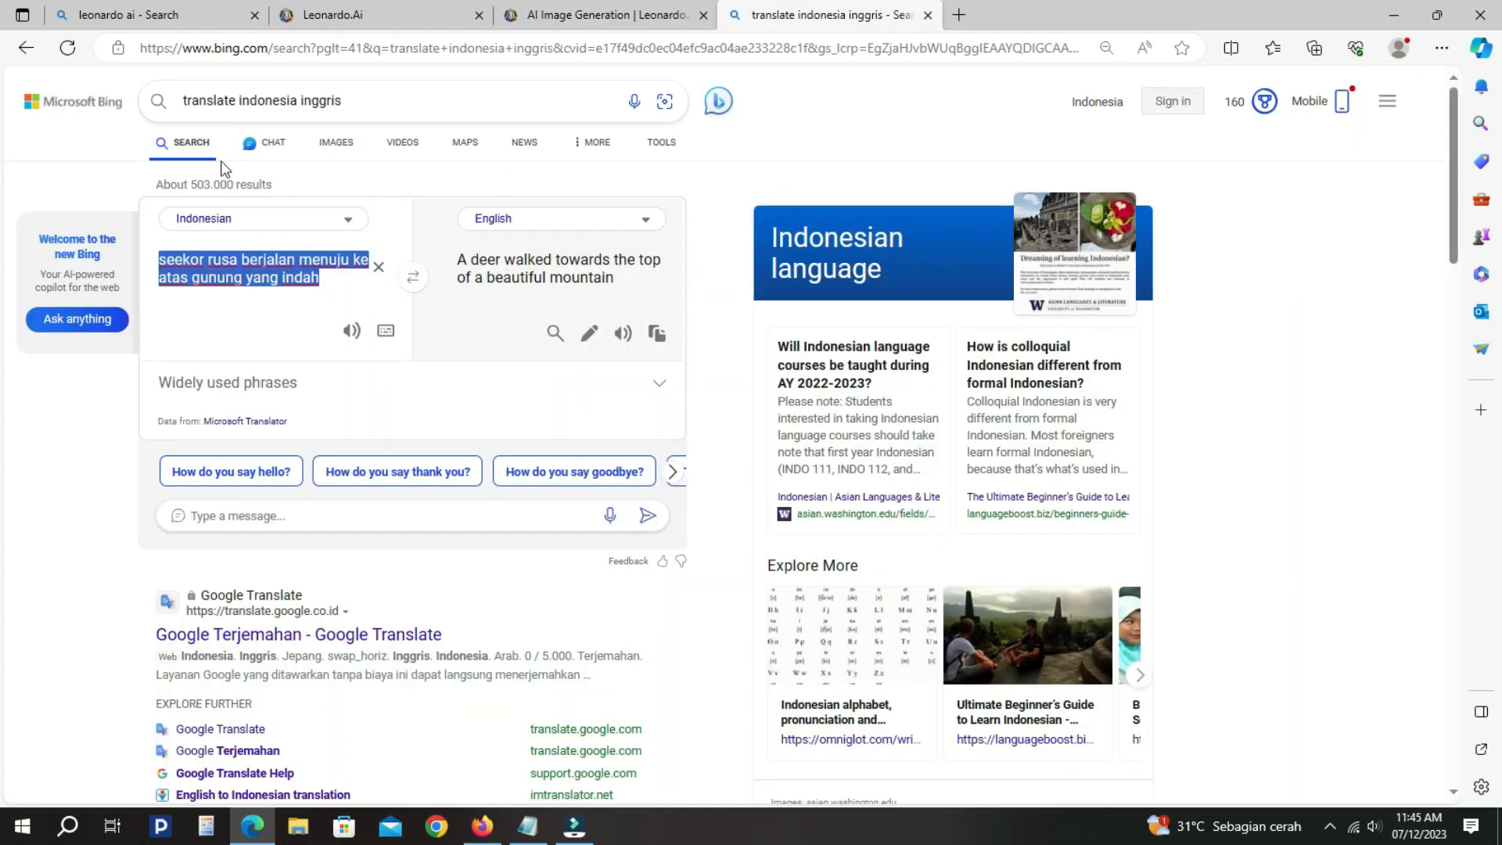
left_click(306, 280)
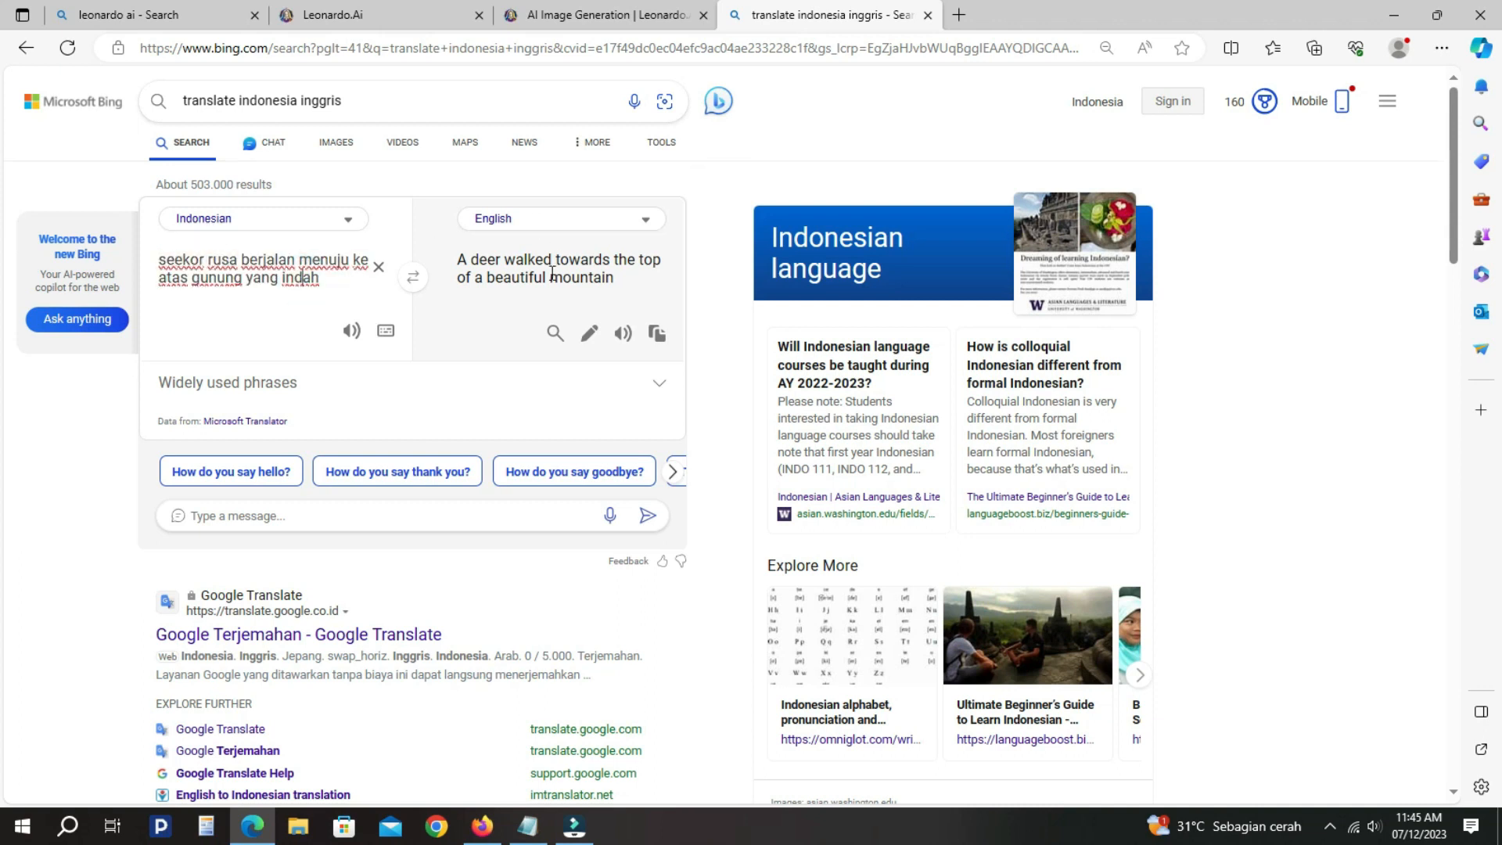
right_click(338, 280)
left_click_drag(329, 281, 162, 256)
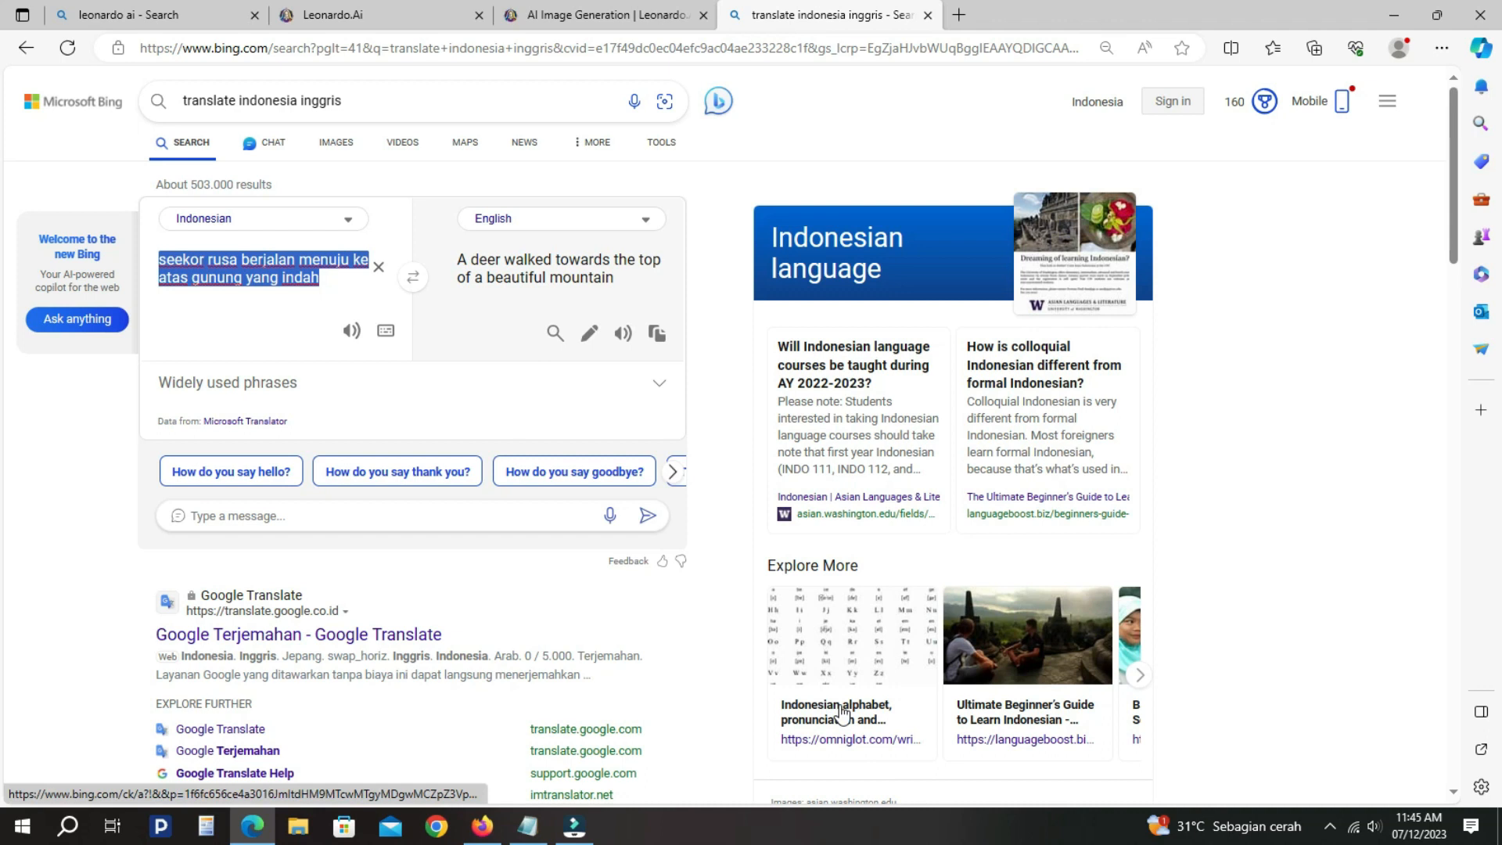
type("seorang gadis kecil yang")
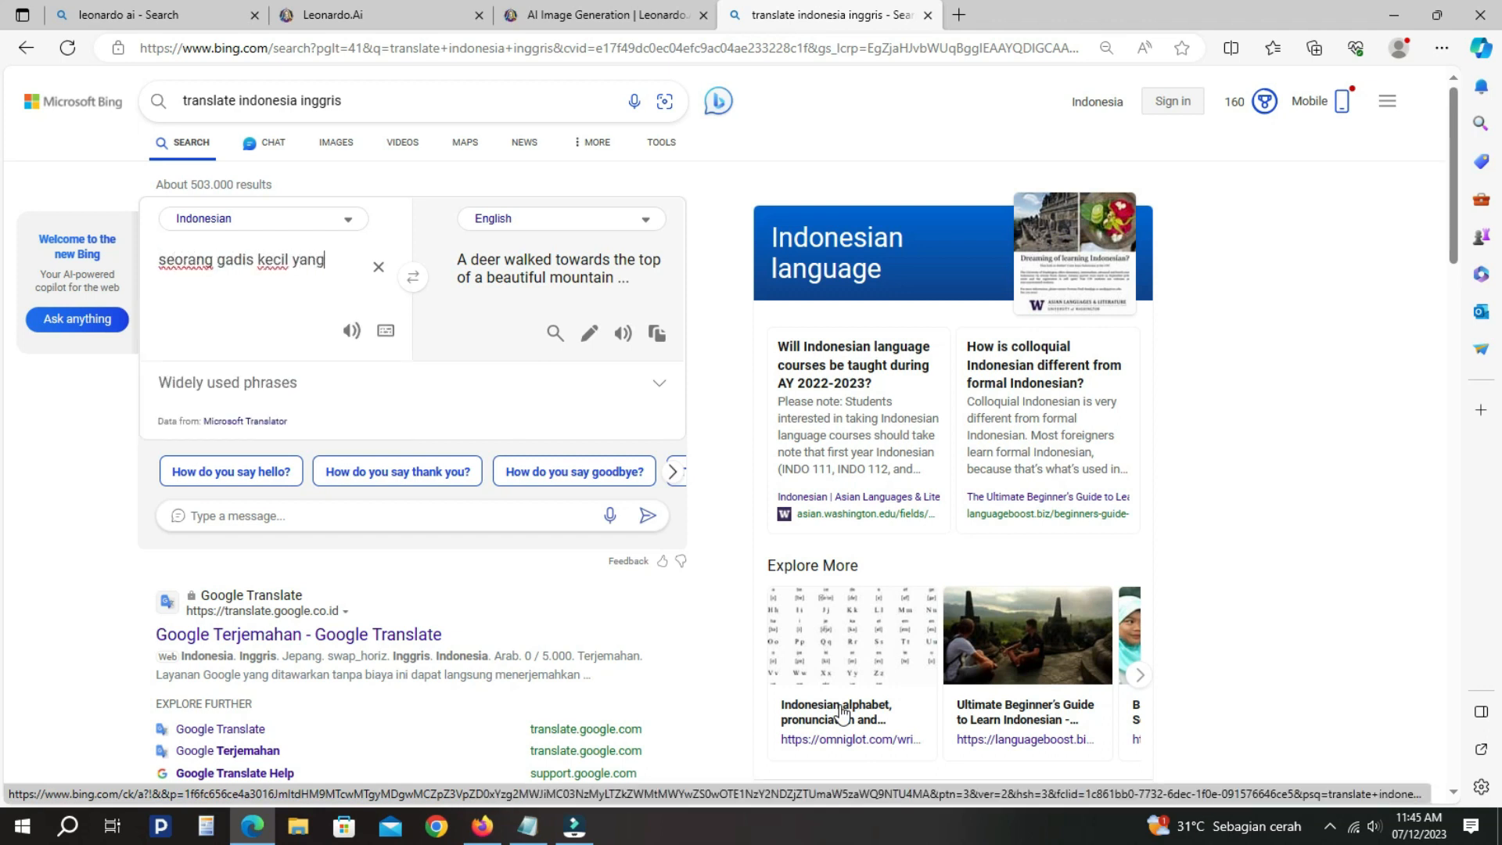
type(" cantik sedang duduk berdoa")
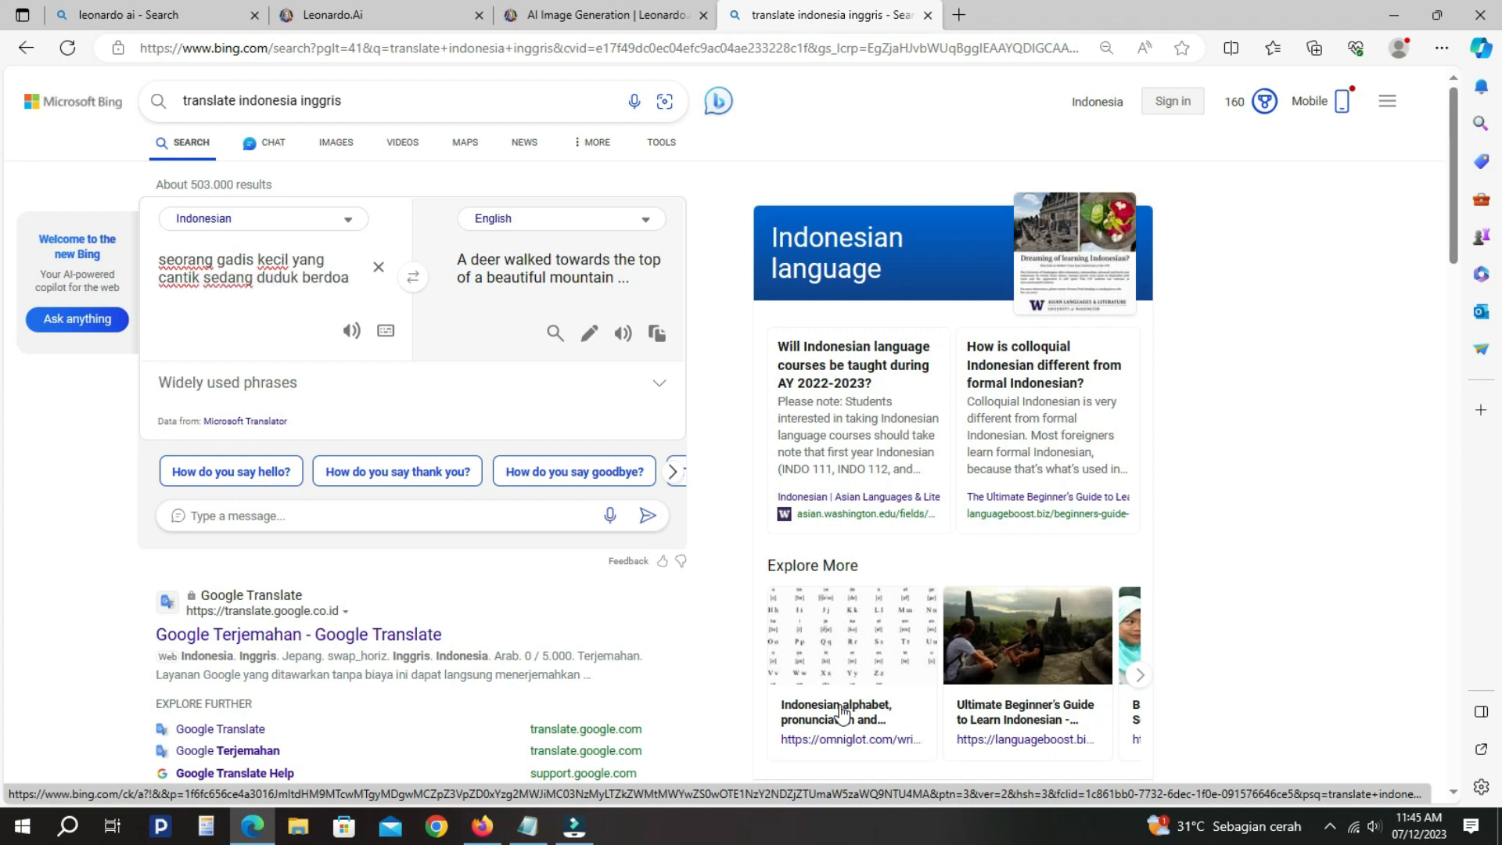
key("F5")
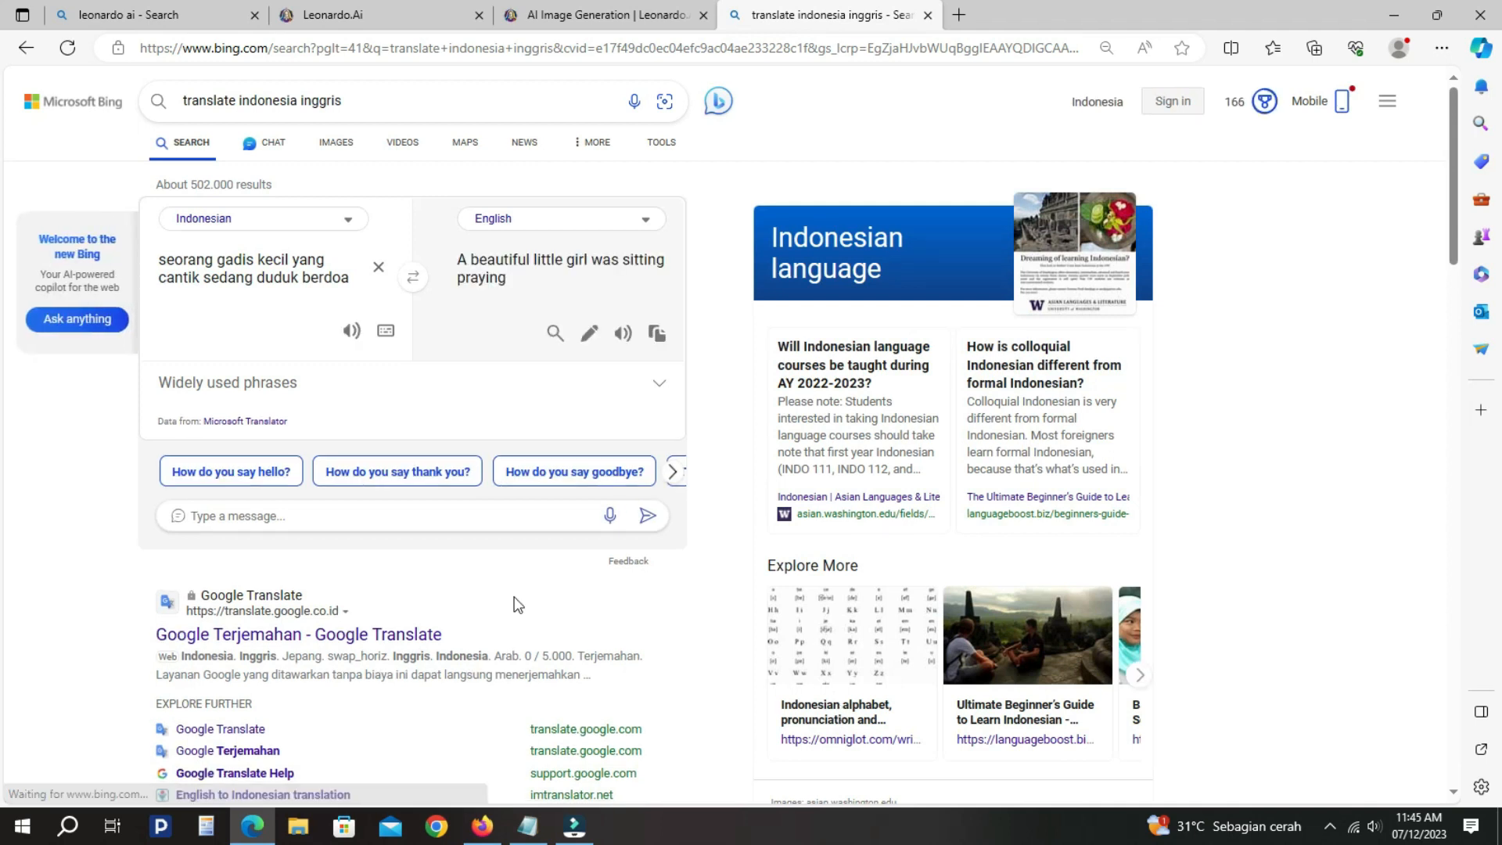
Extend the Indonesian sentence with "di depan rumah saat hujan rintik-rintik, dengan pemandangan pedesaan yang indah"
left_click(359, 279)
type("di depan")
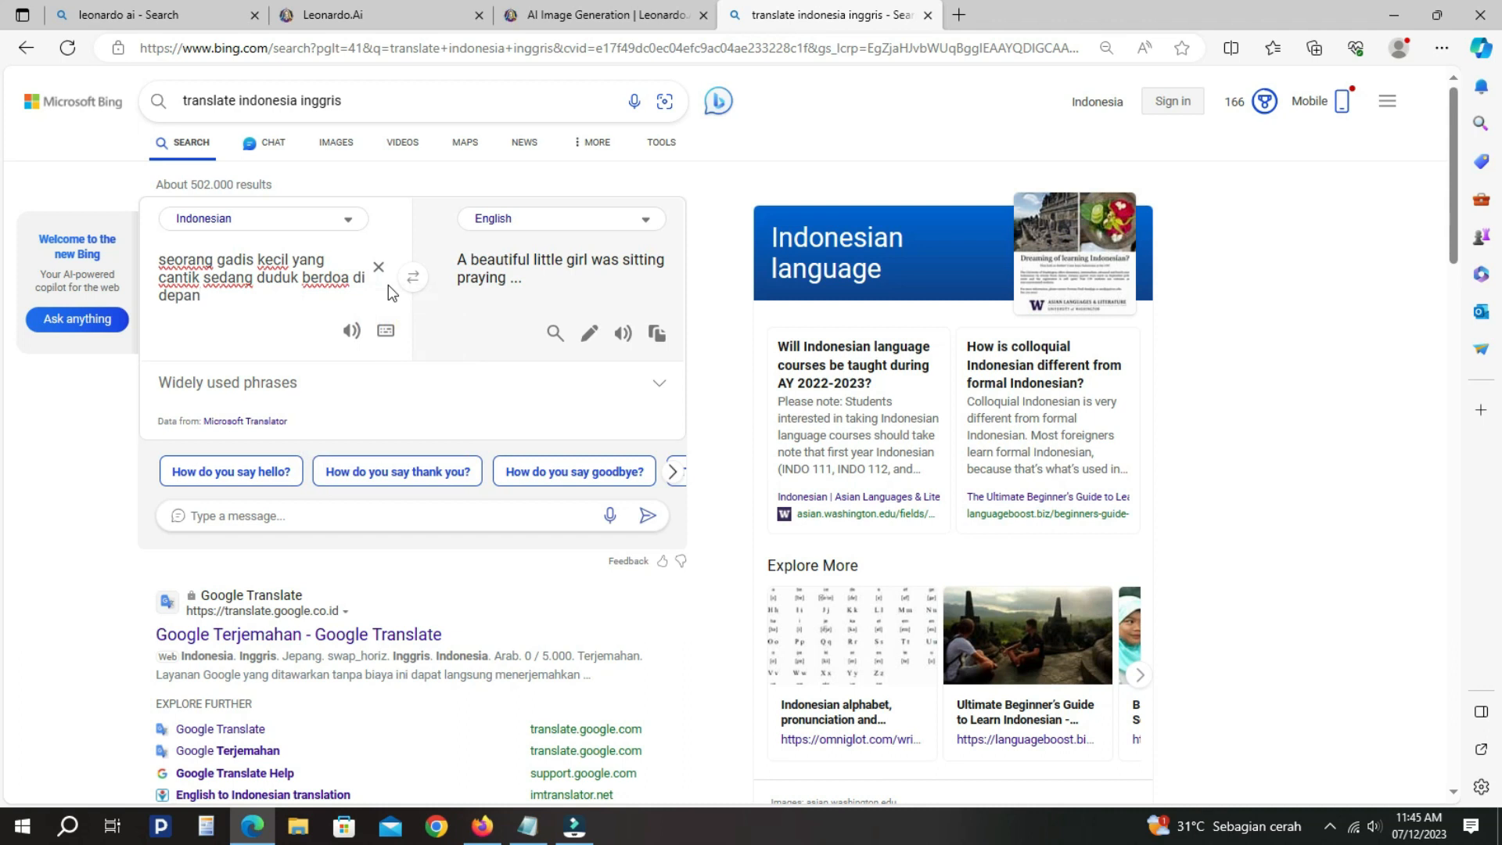
type(" rumah saat hujan ")
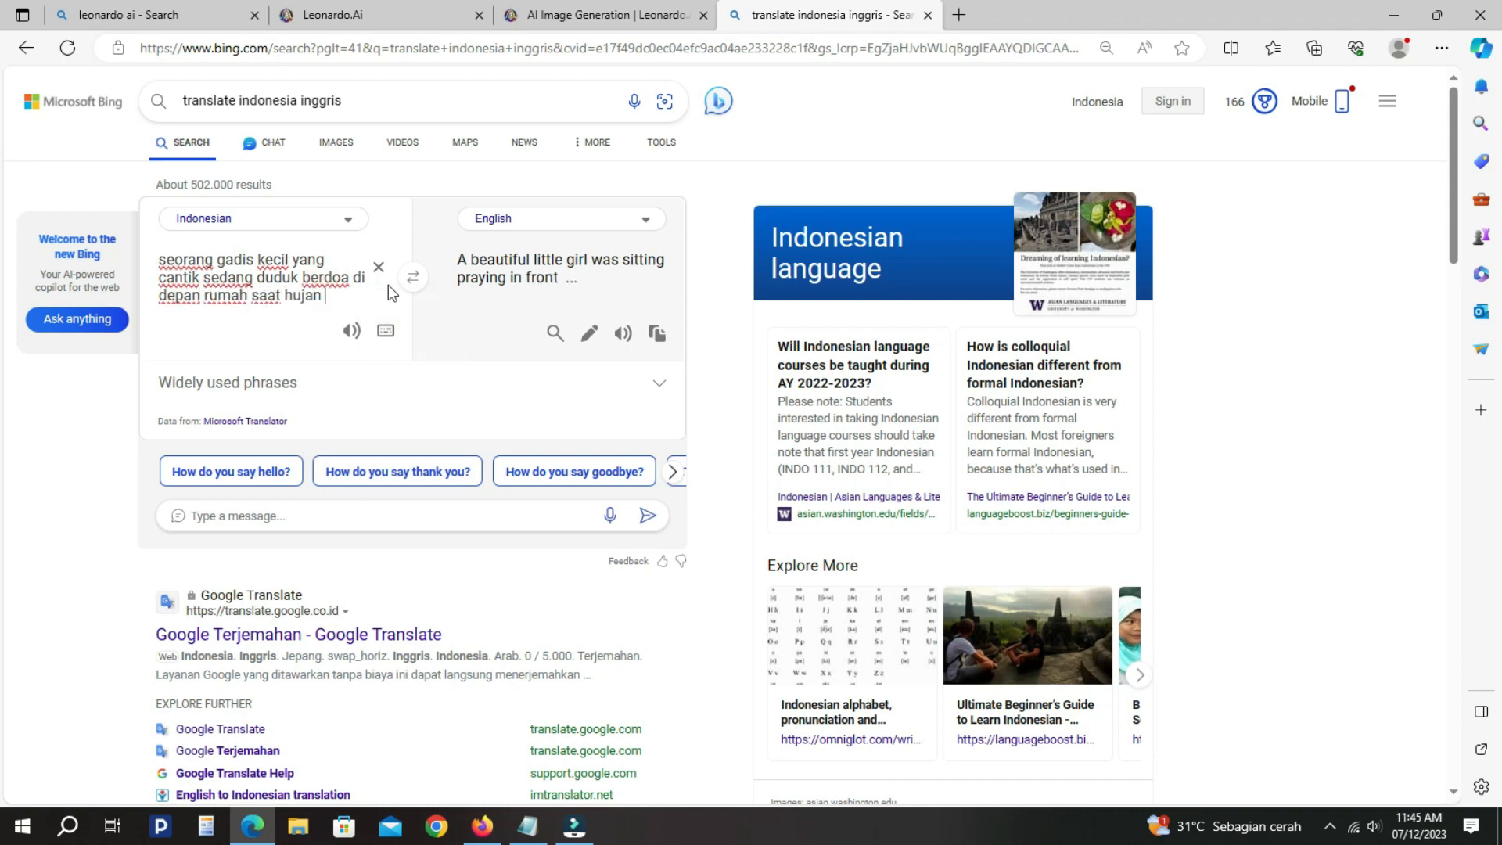
type("rintik-rintik")
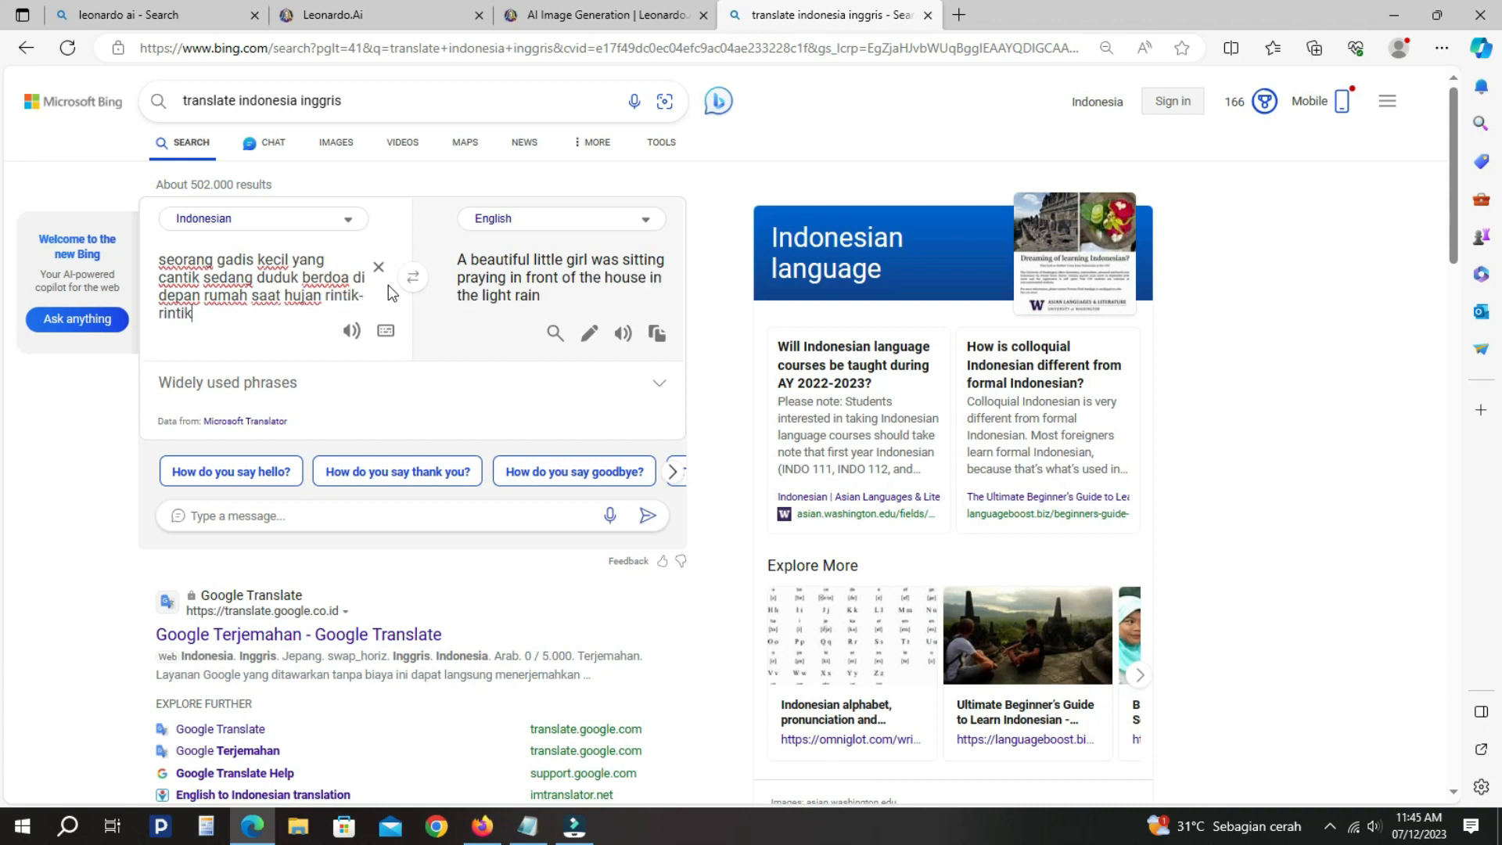
type(", dengan ")
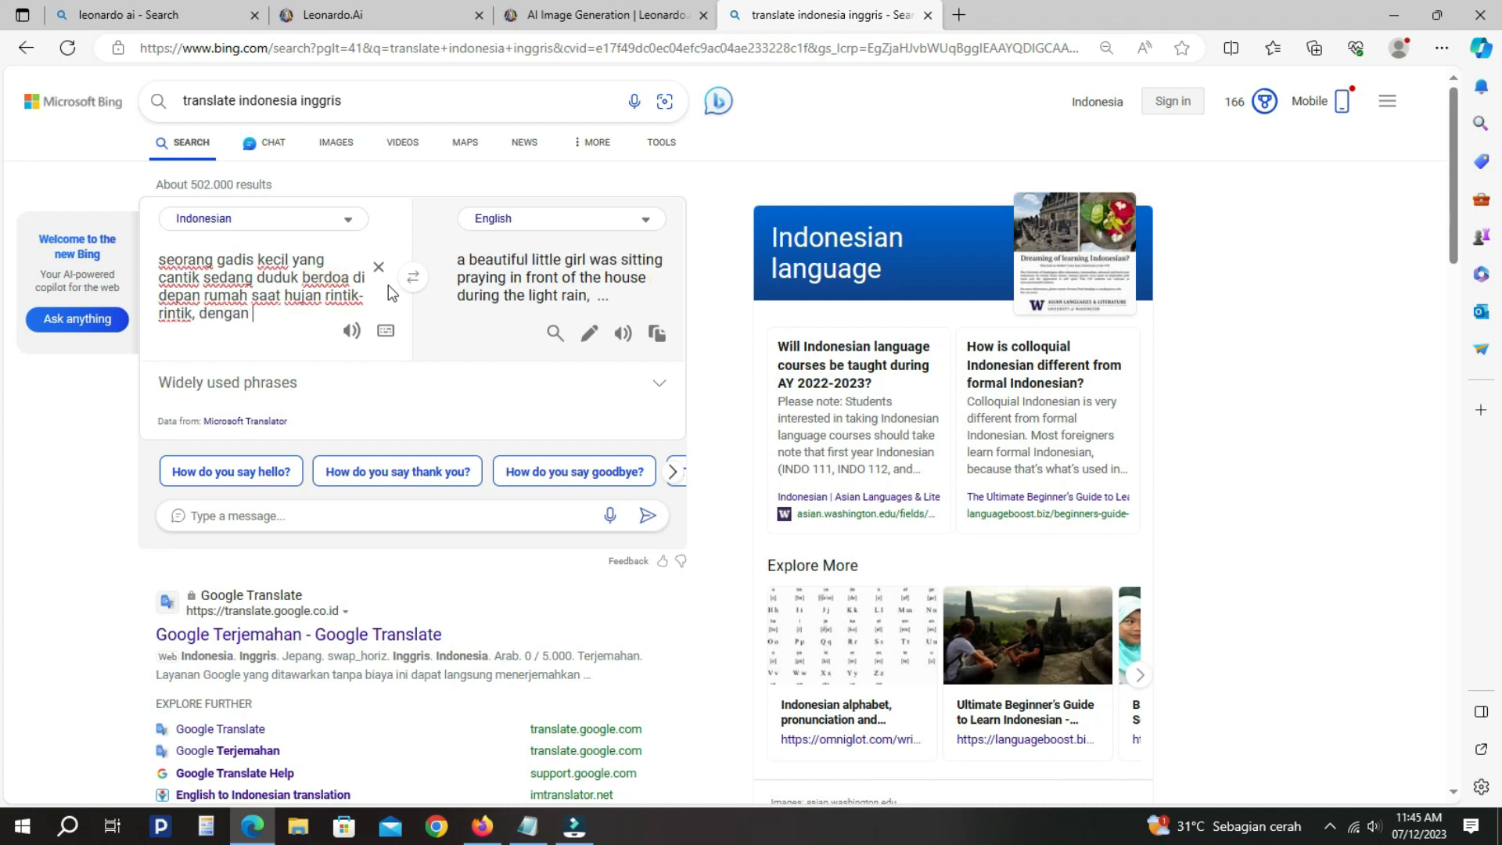
type("pem")
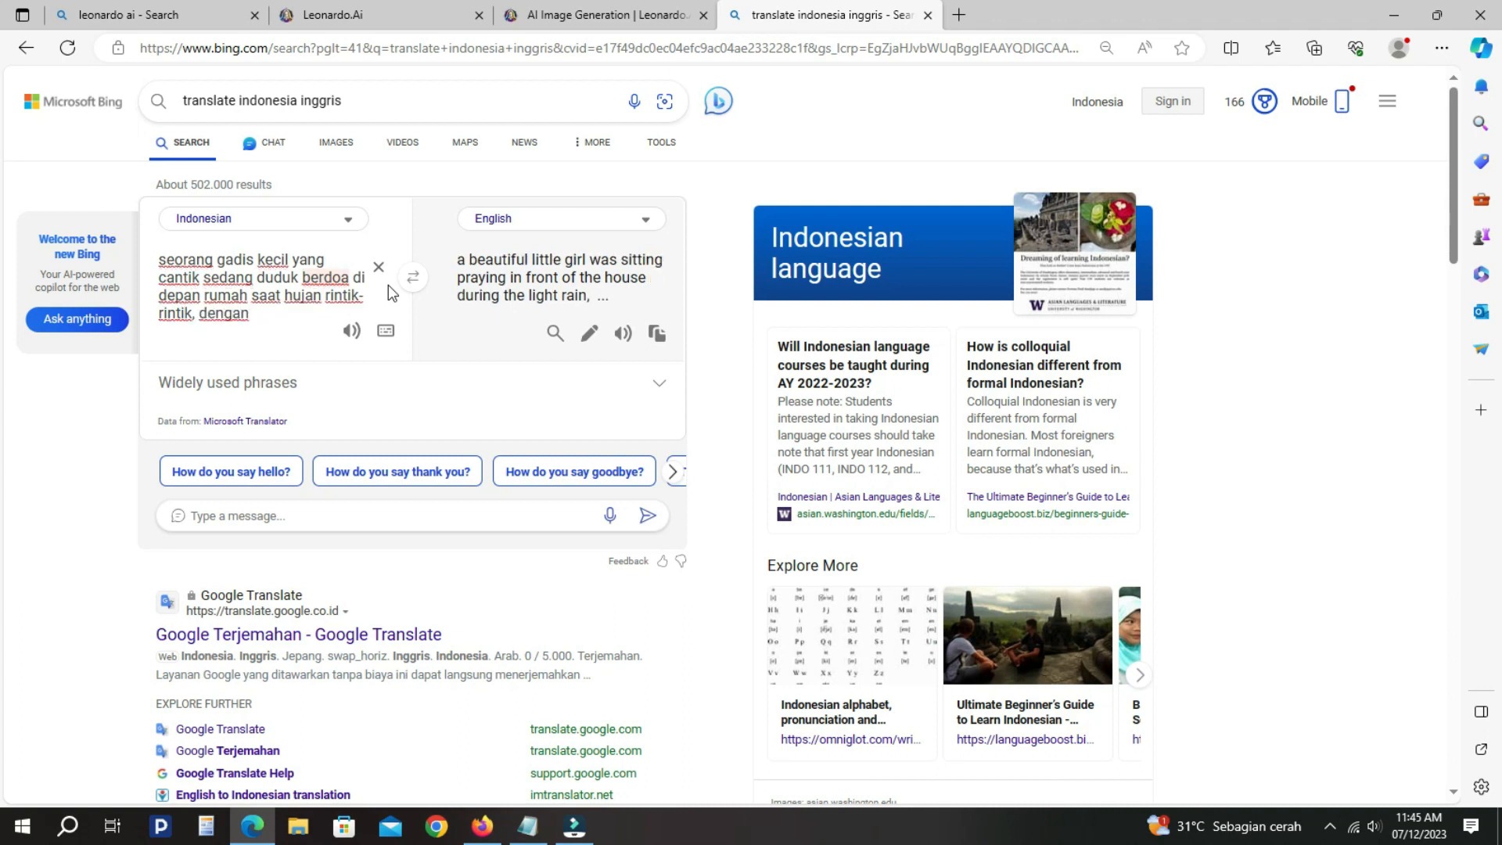
type("andang")
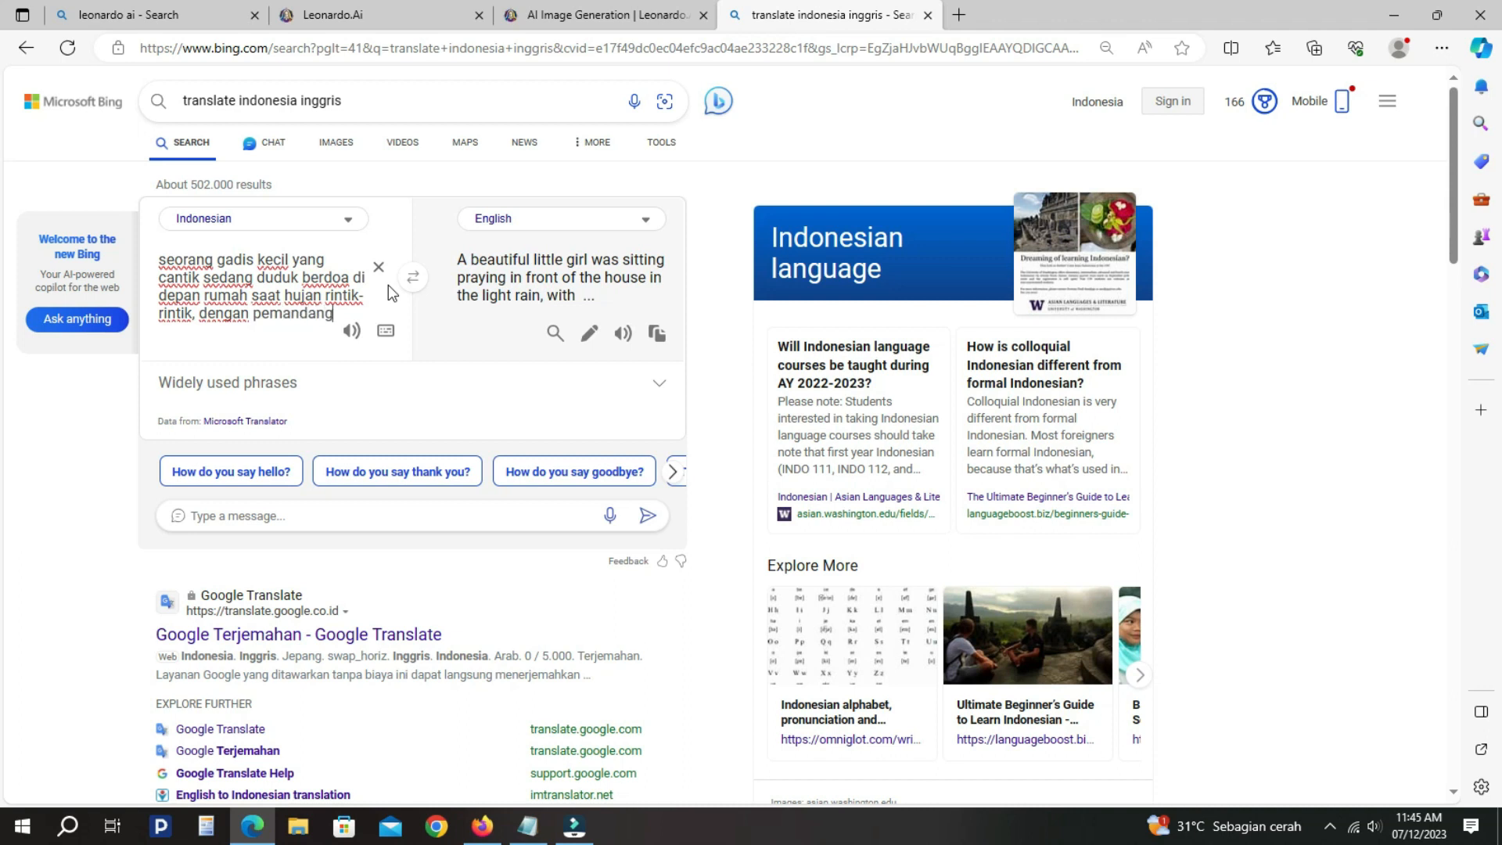
type("an pedesaan ")
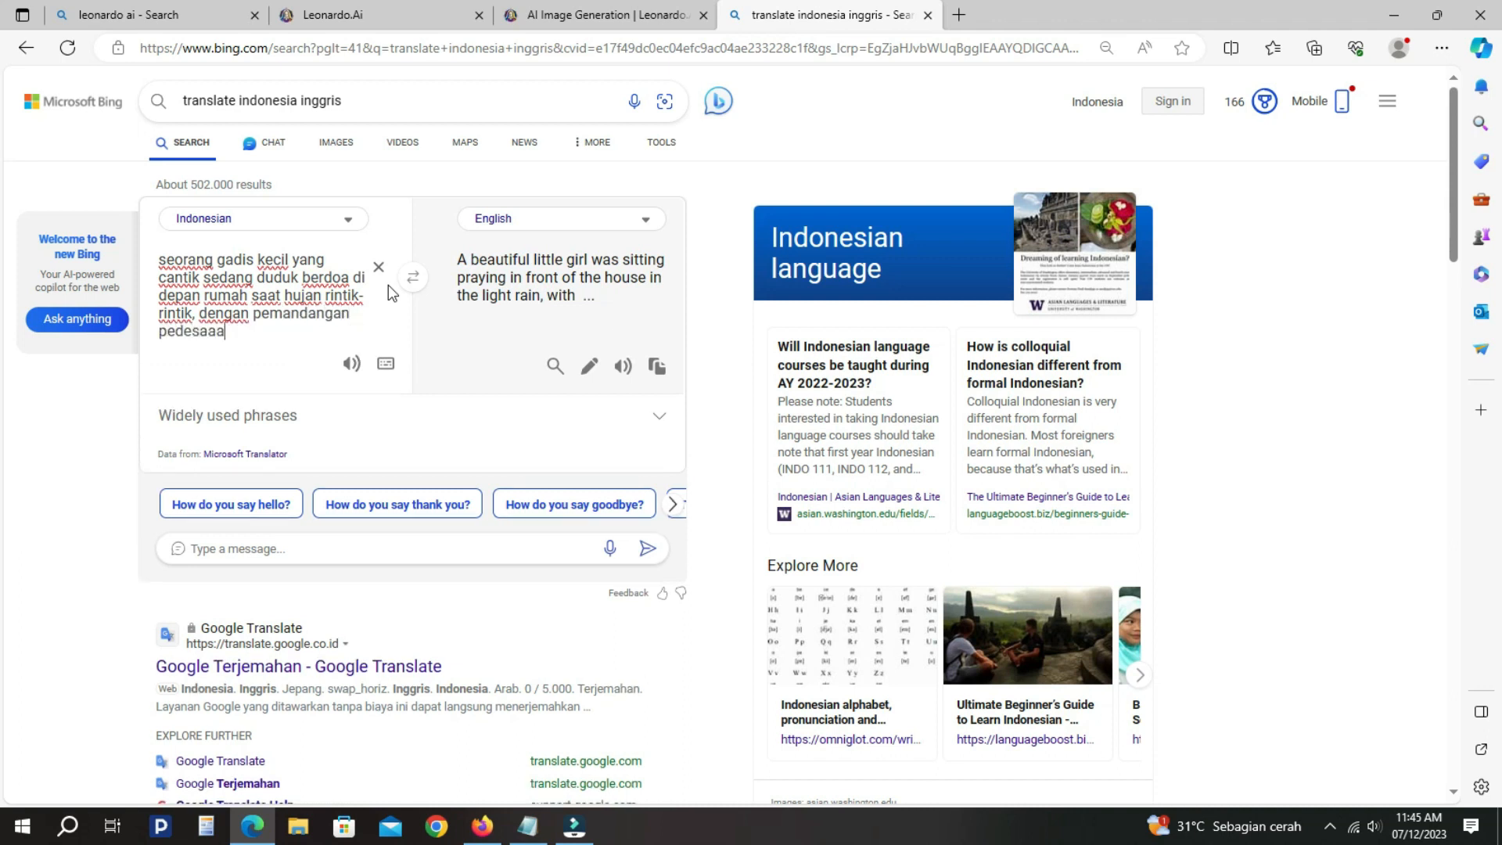
type("yang indag")
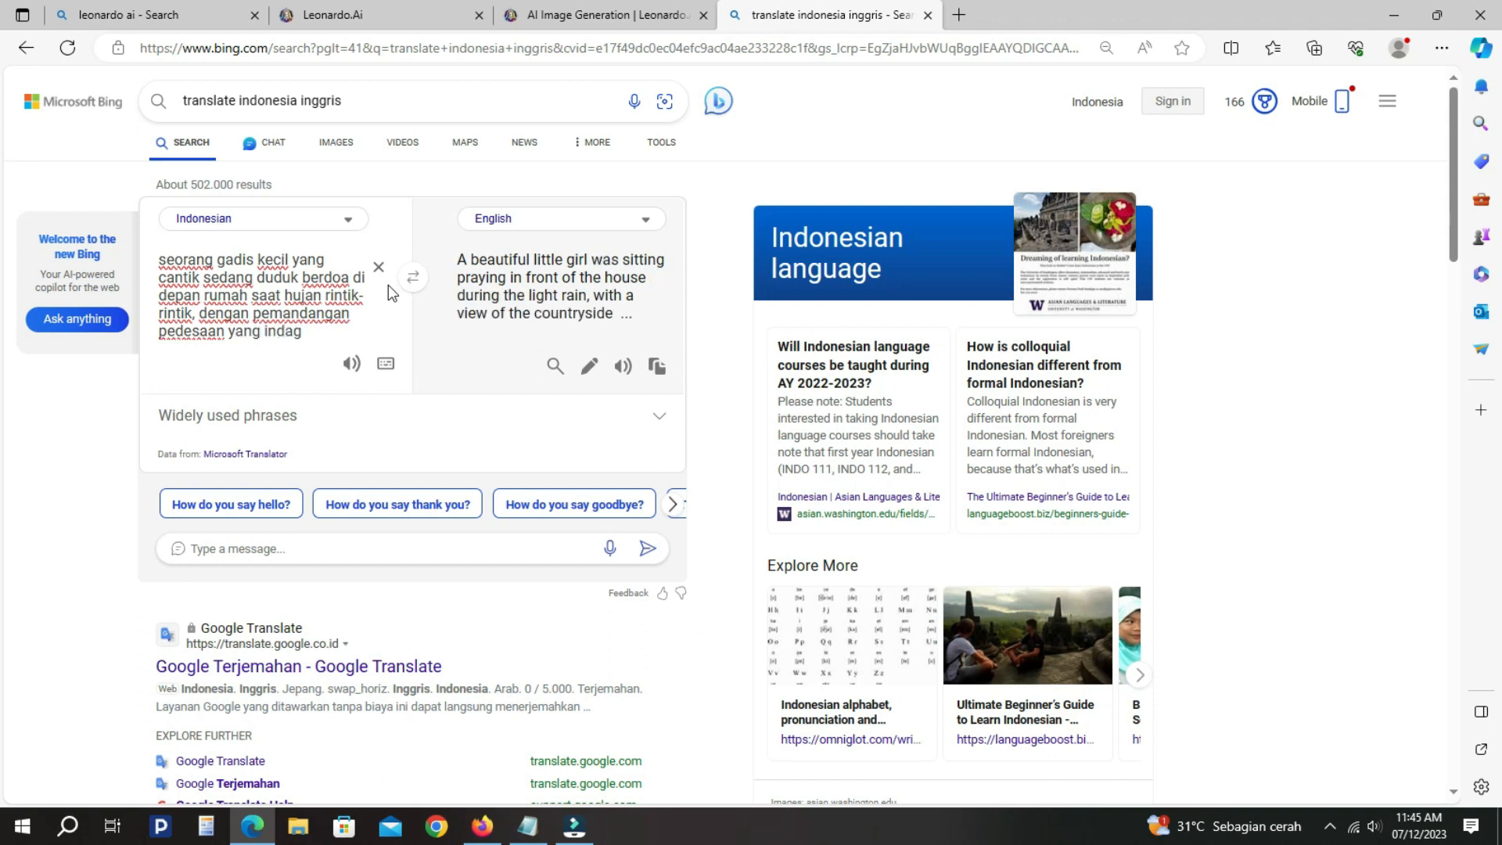
key("BackSpace")
type("h")
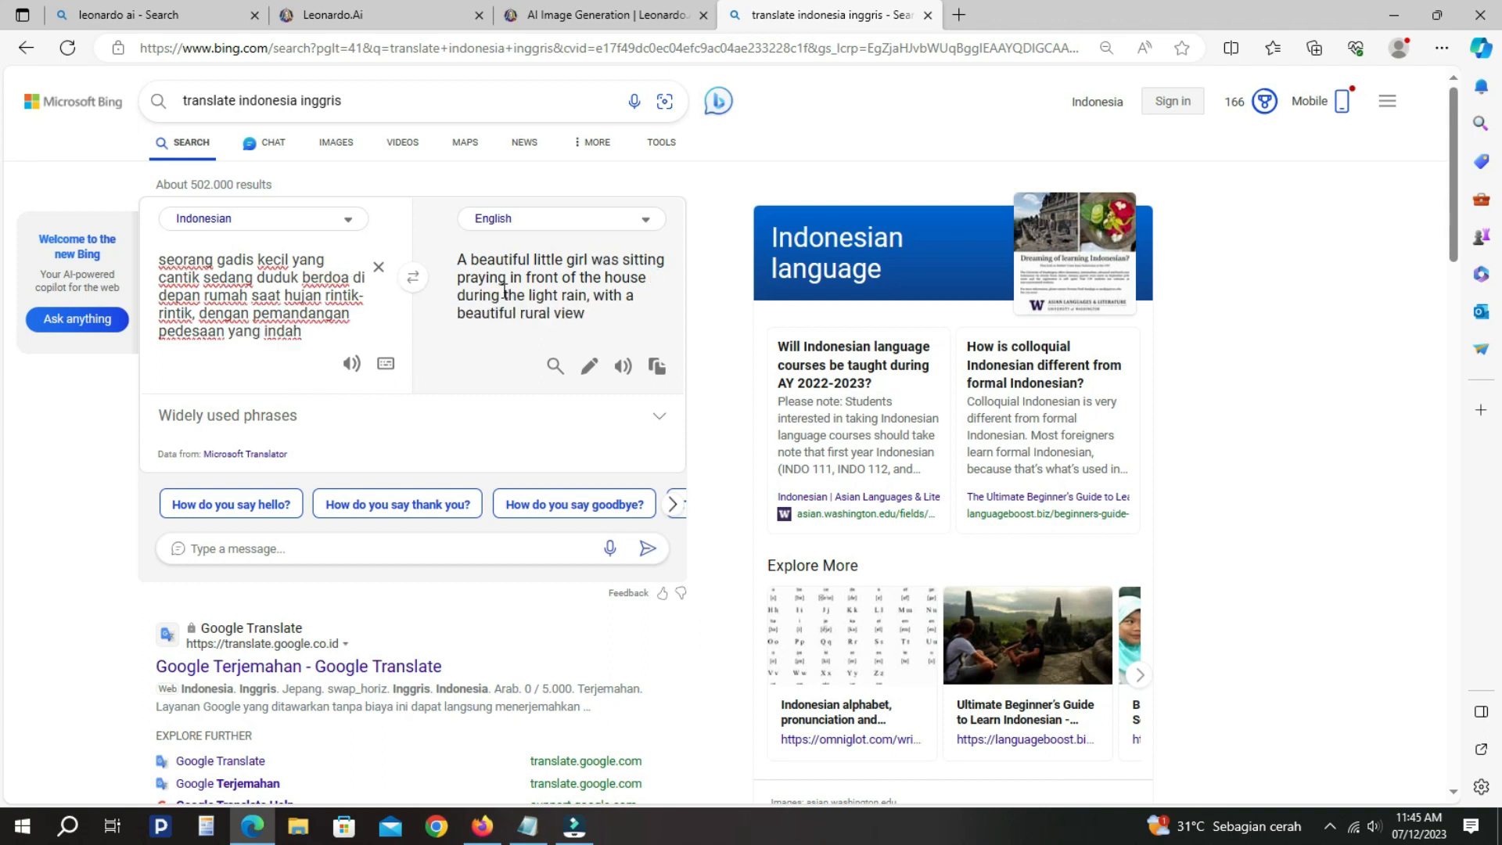
Replace the Indonesian description in the Leonardo.Ai prompt with the copied English translation about the praying girl, keeping the style text in parentheses, and generate the images
triple_click(540, 292)
key("ctrl+c")
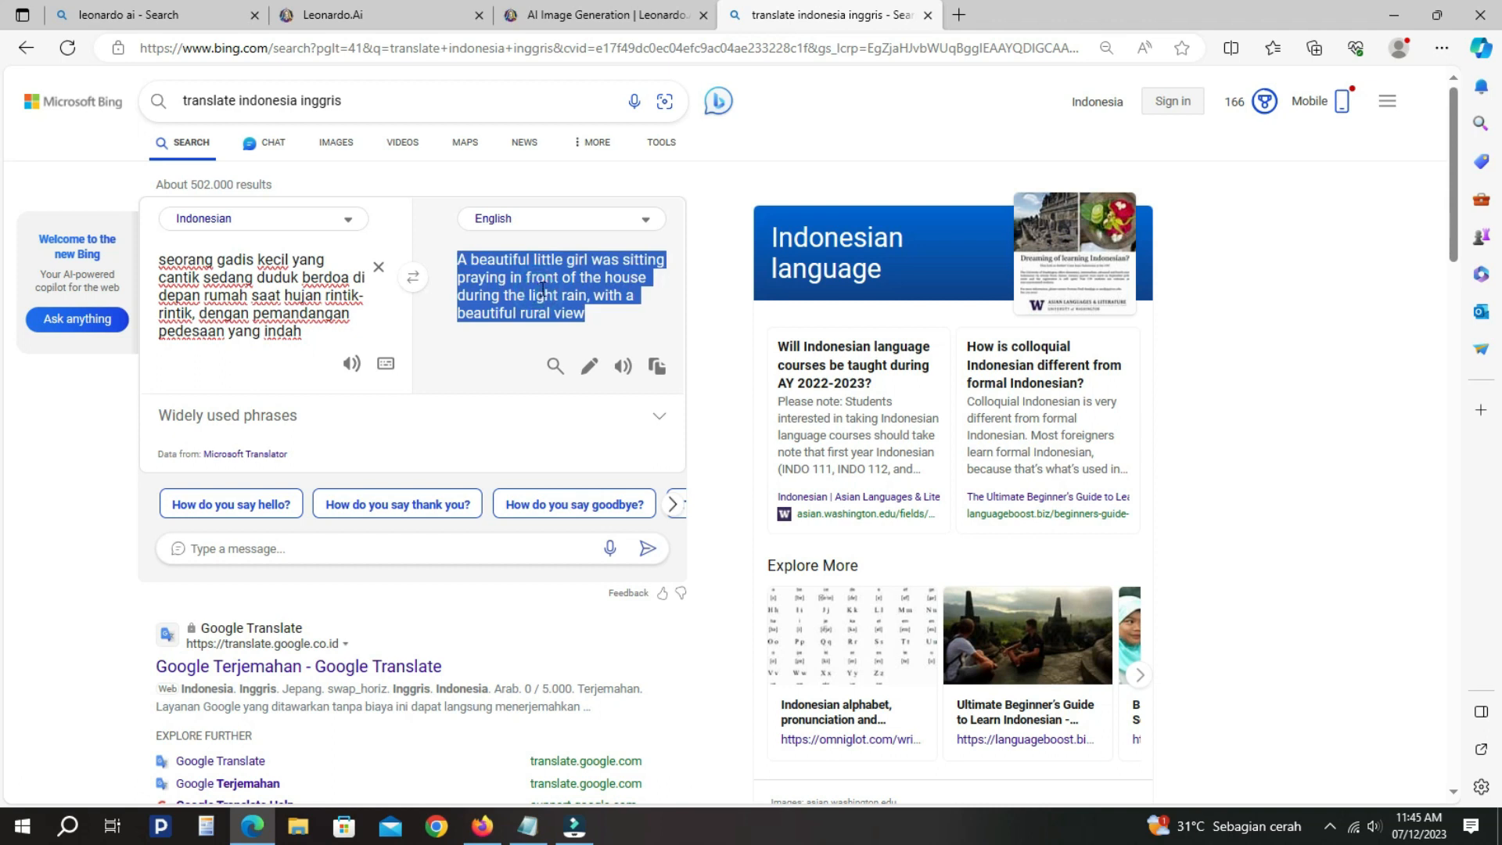
left_click(599, 15)
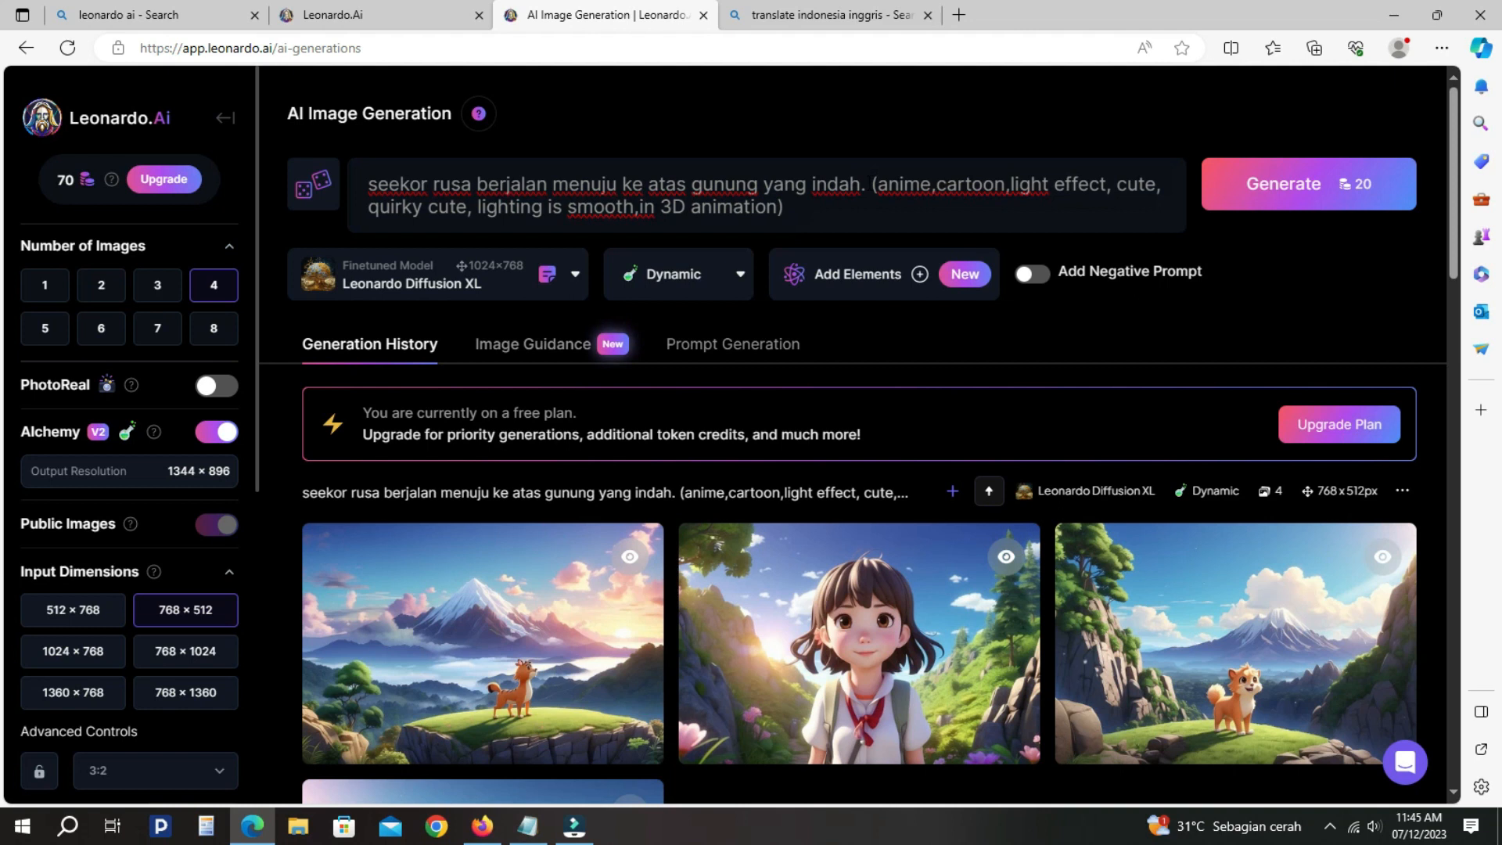
left_click_drag(861, 186, 317, 191)
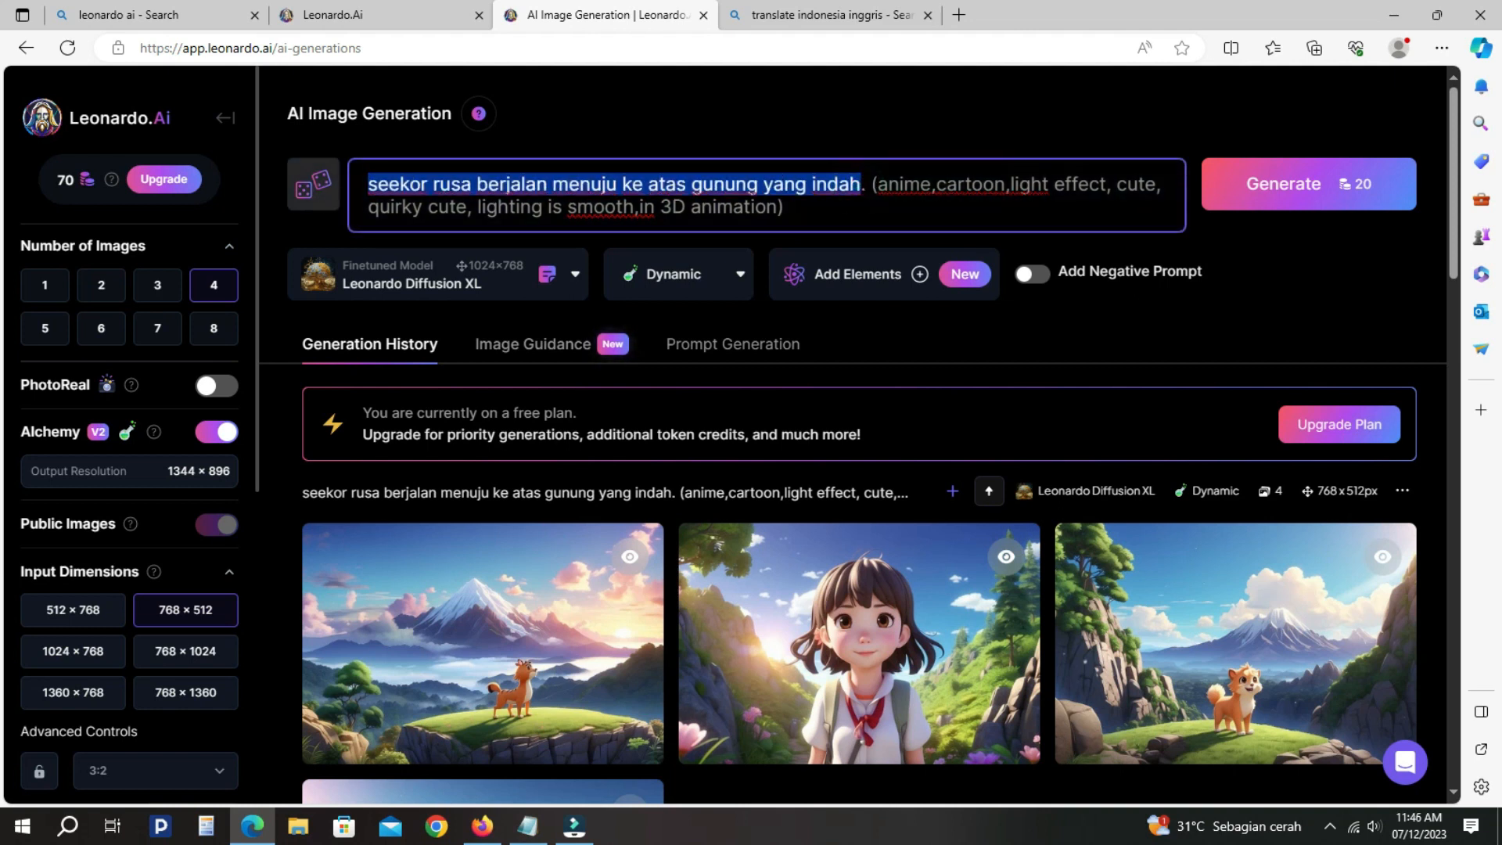
key("ctrl+v")
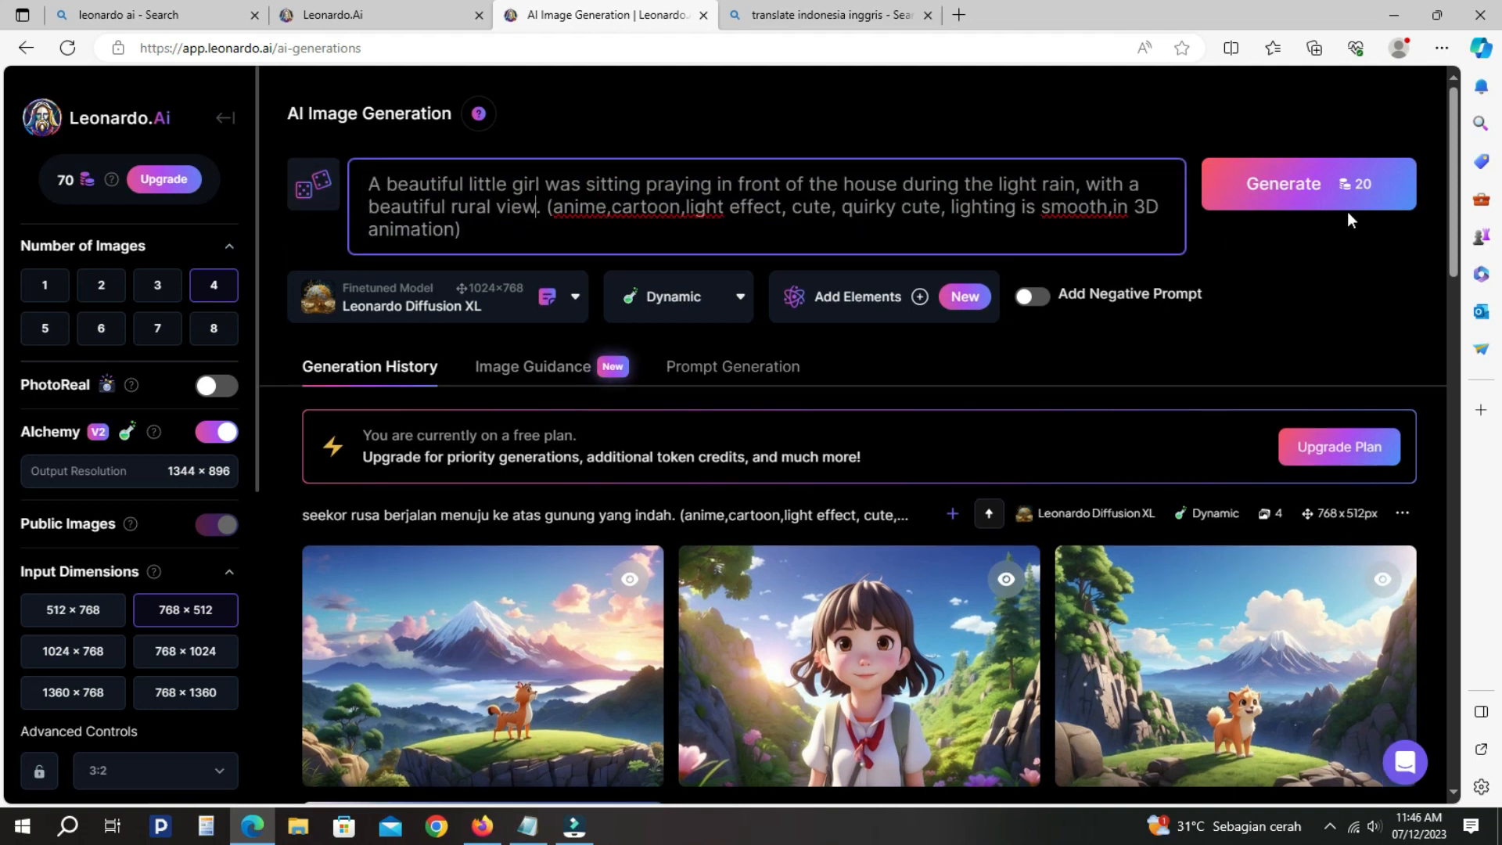
left_click(1330, 188)
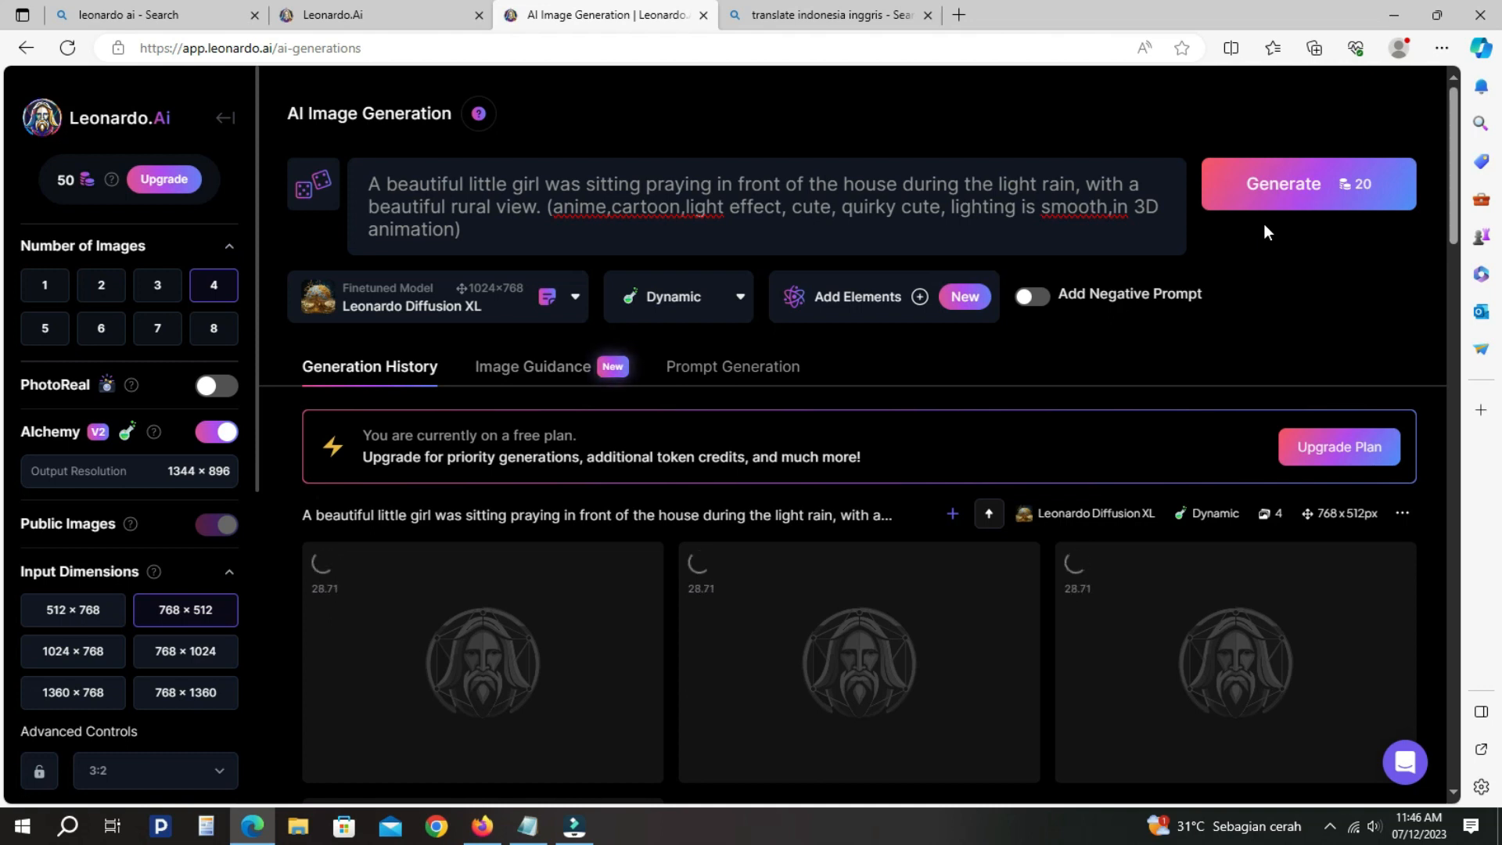
Review the generated images of the praying girl and the earlier deer images in the generation history
scroll(677, 435, "down", 6)
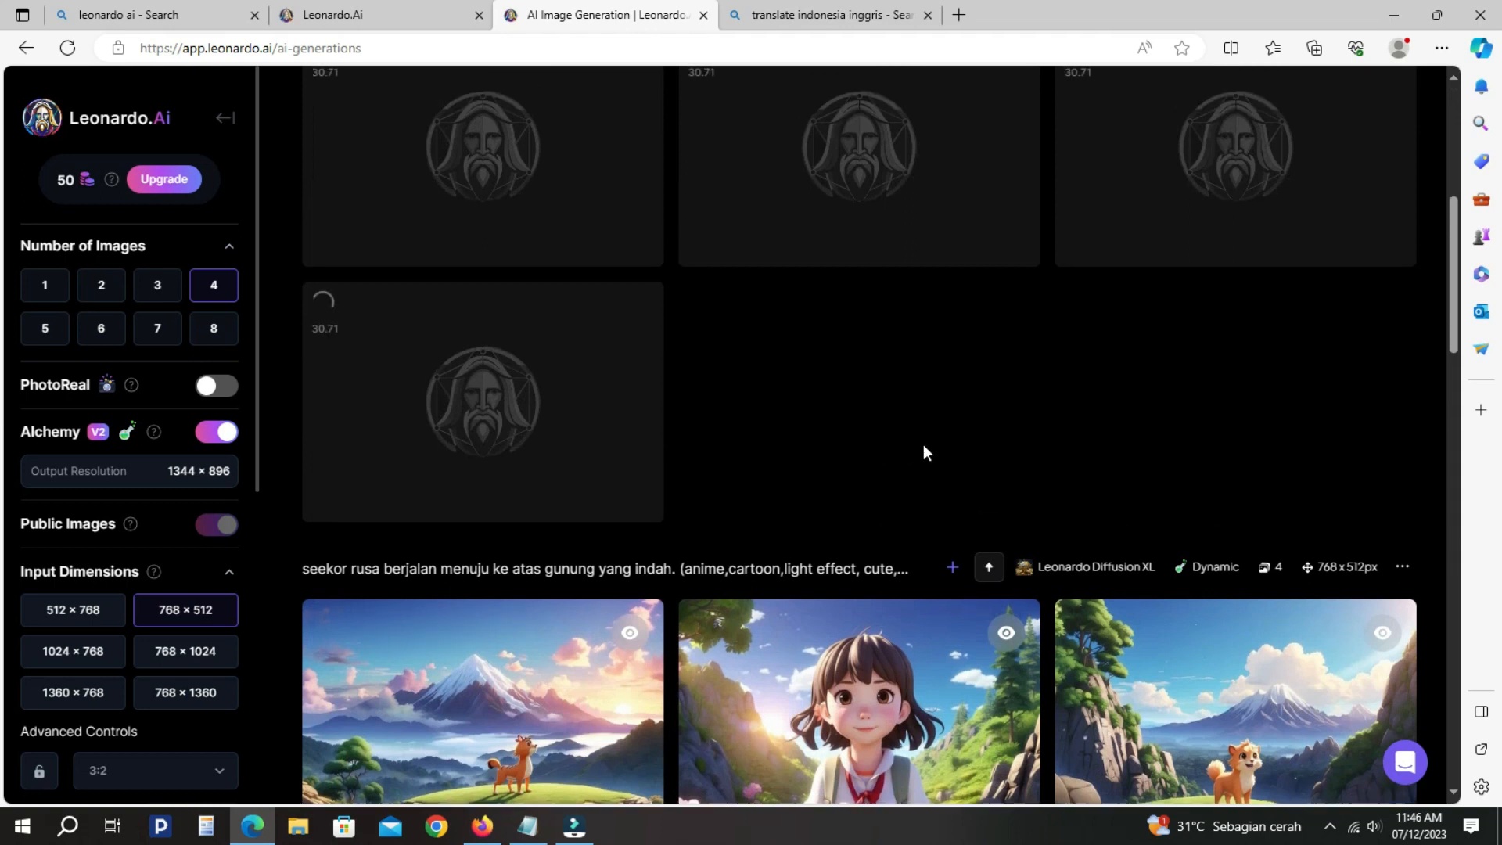
scroll(923, 452, "up", 4)
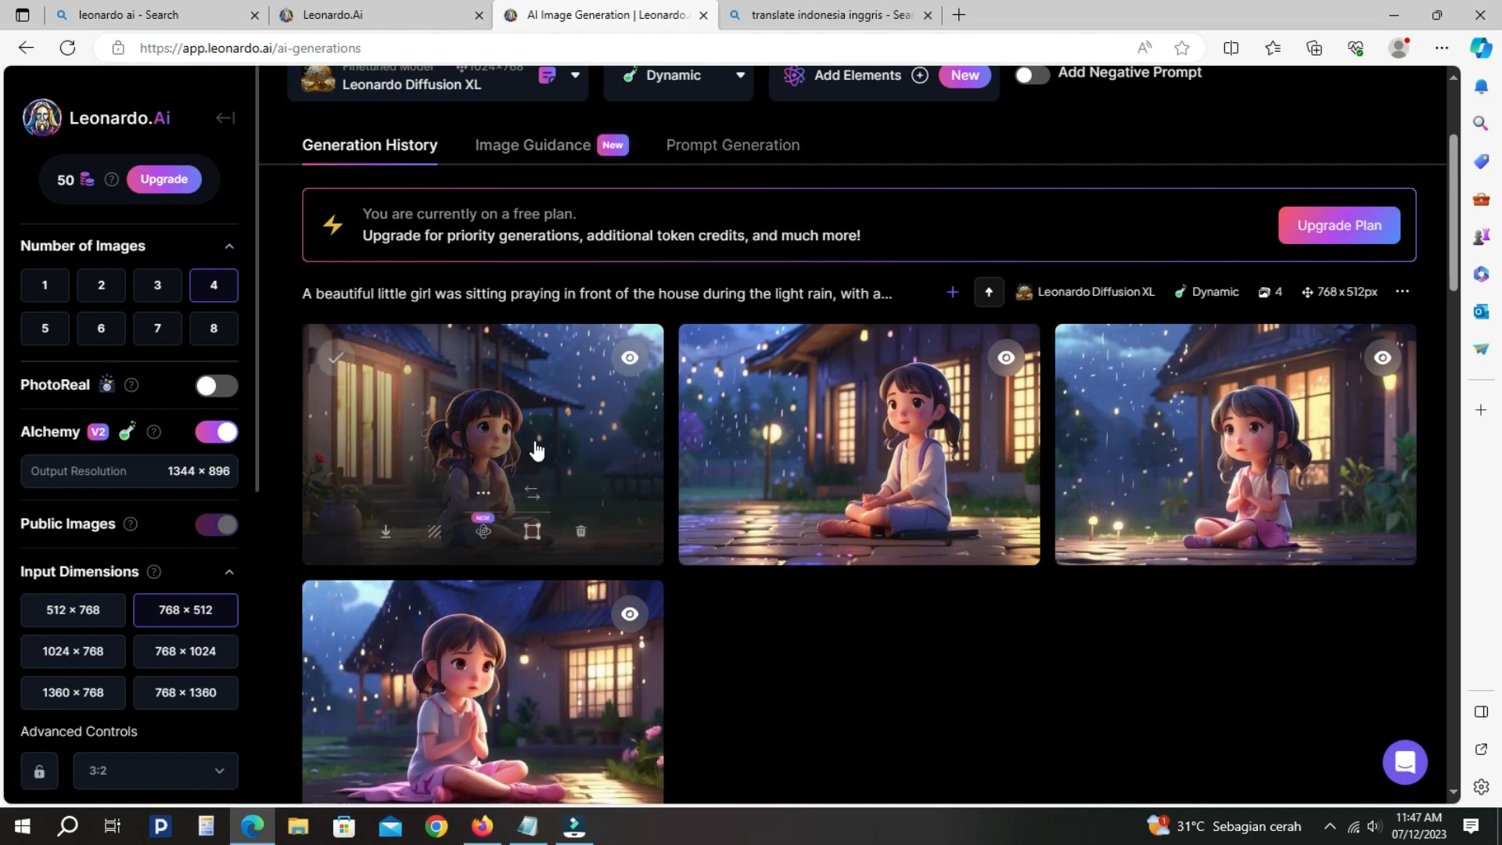
scroll(537, 446, "up", 3)
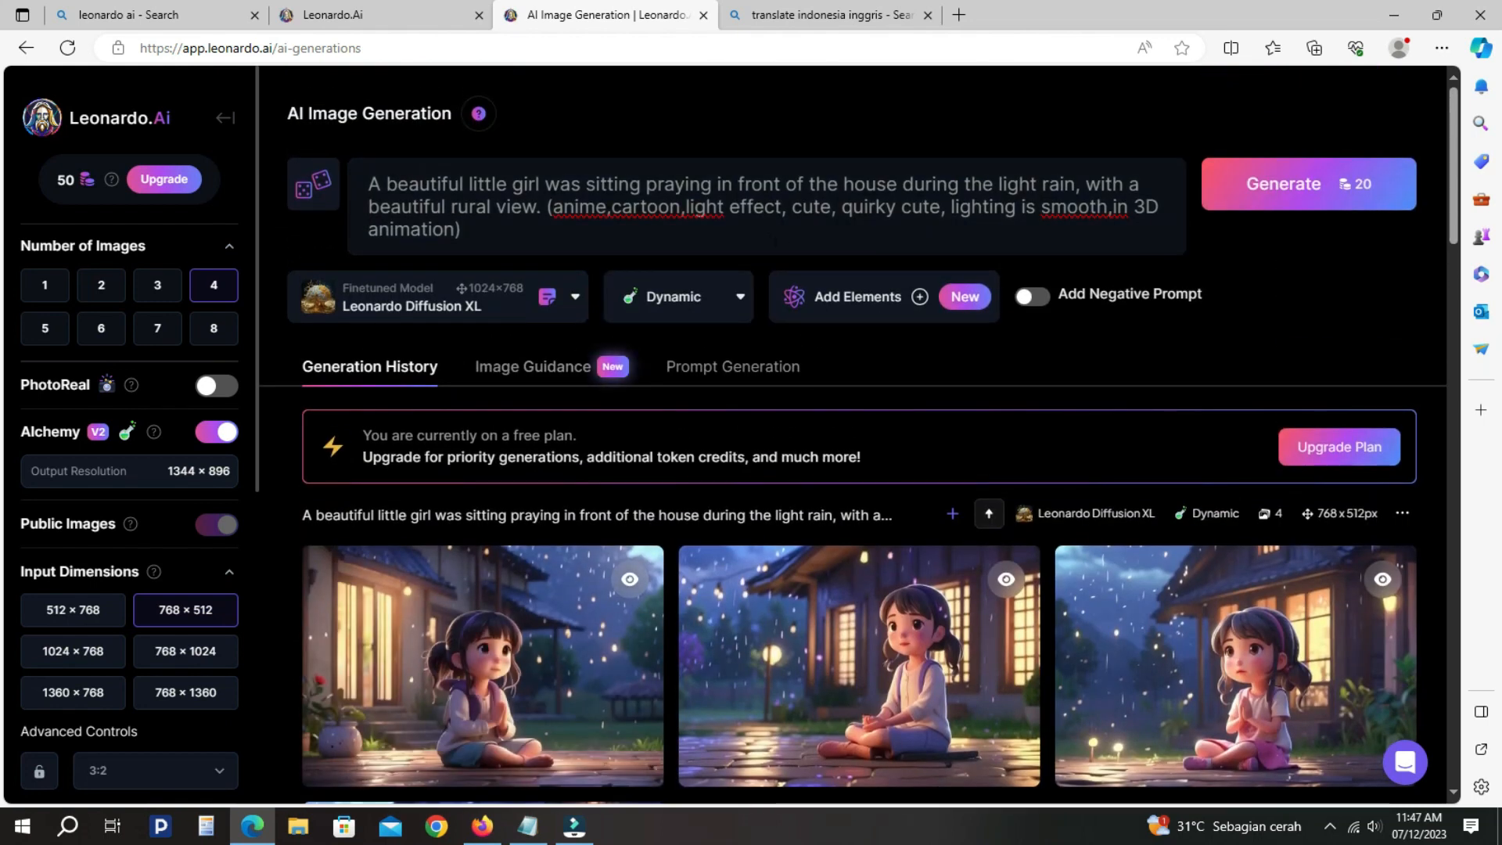
scroll(813, 233, "down", 7)
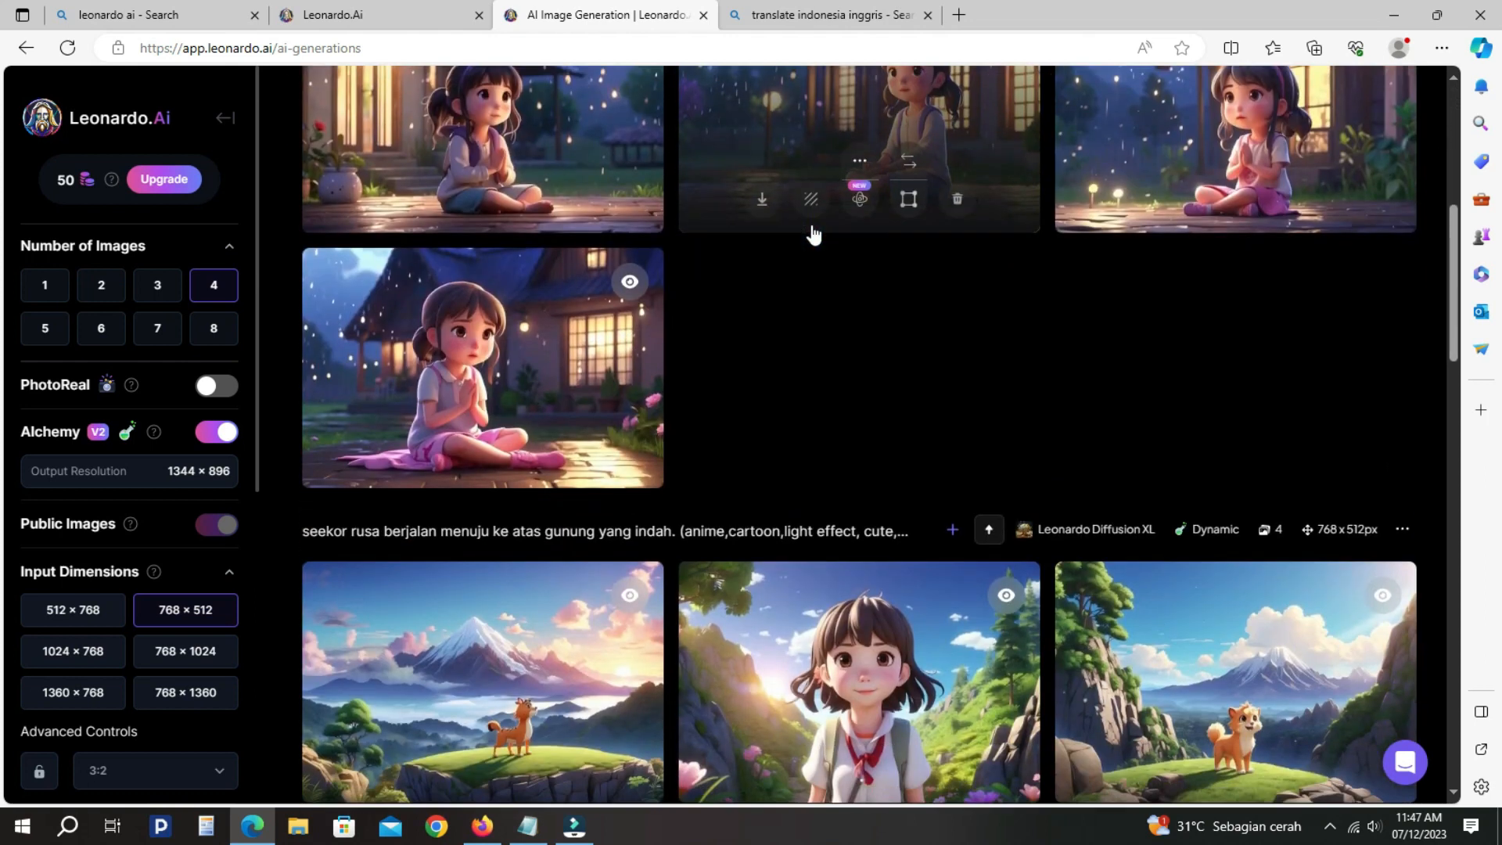
scroll(814, 234, "down", 4)
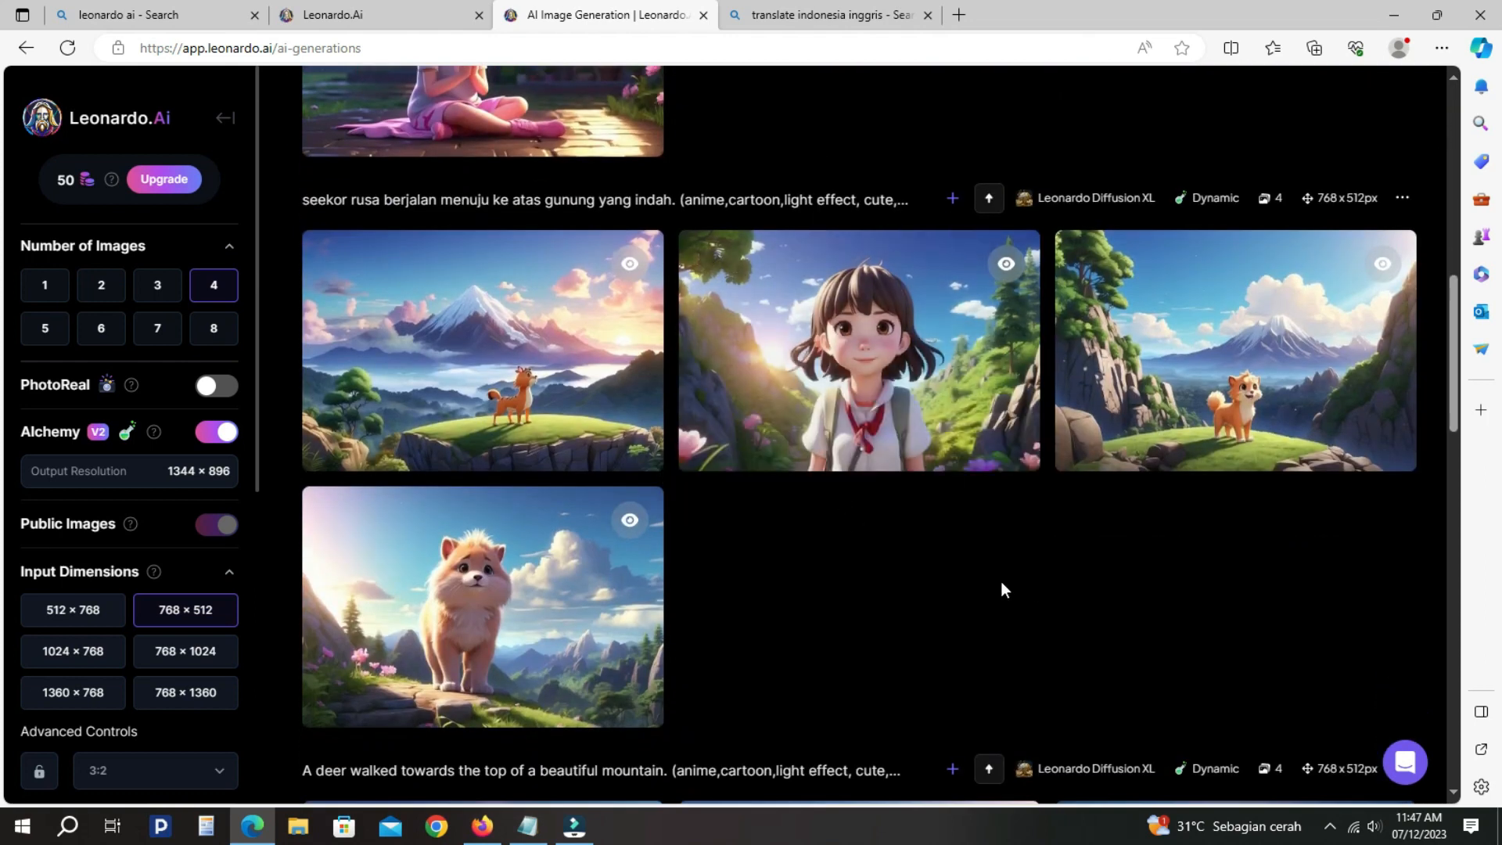
scroll(900, 491, "down", 8)
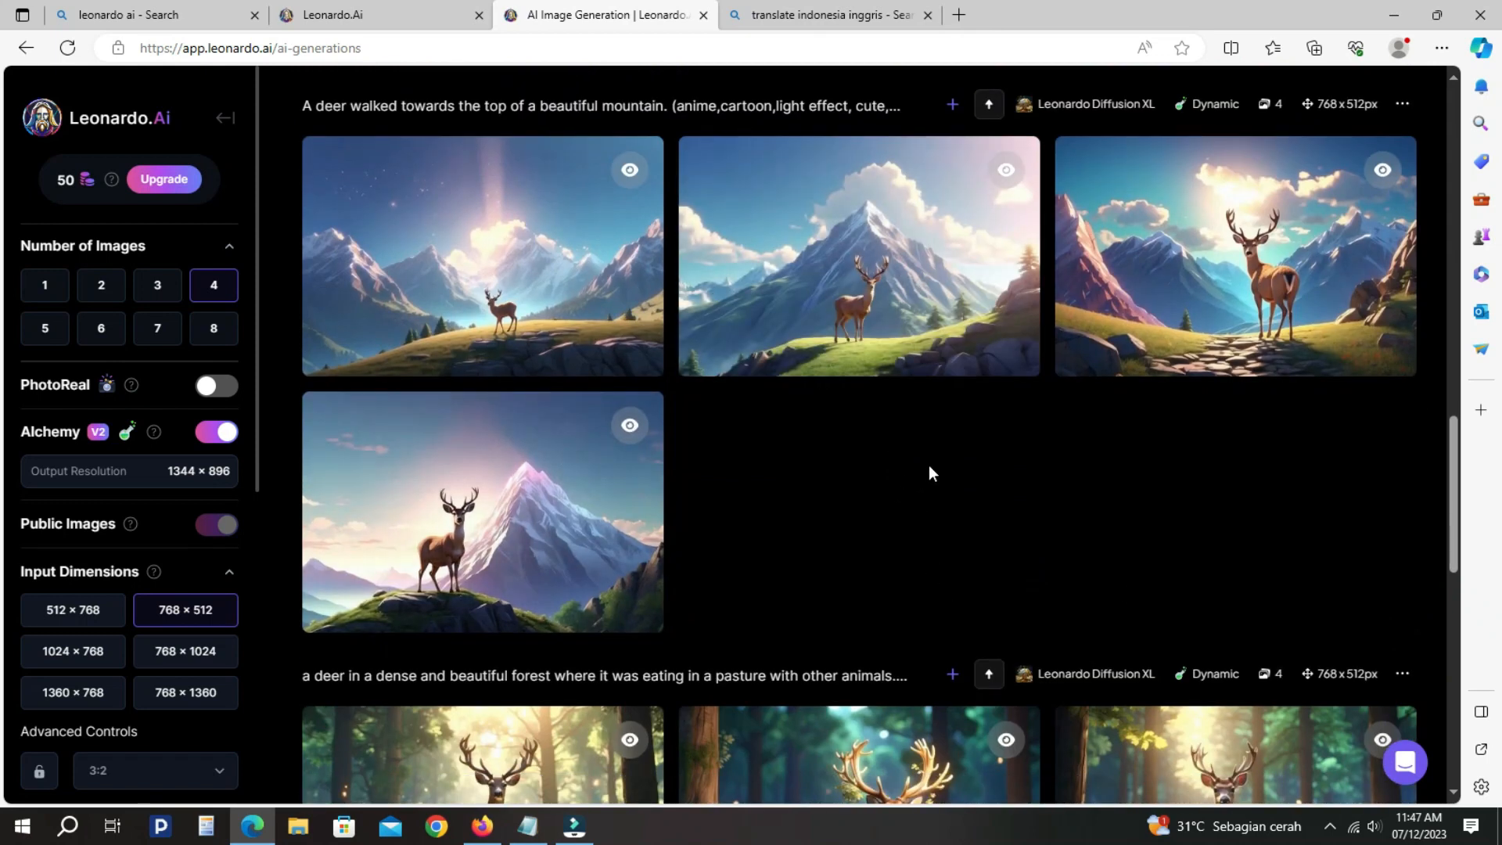
scroll(997, 440, "down", 10)
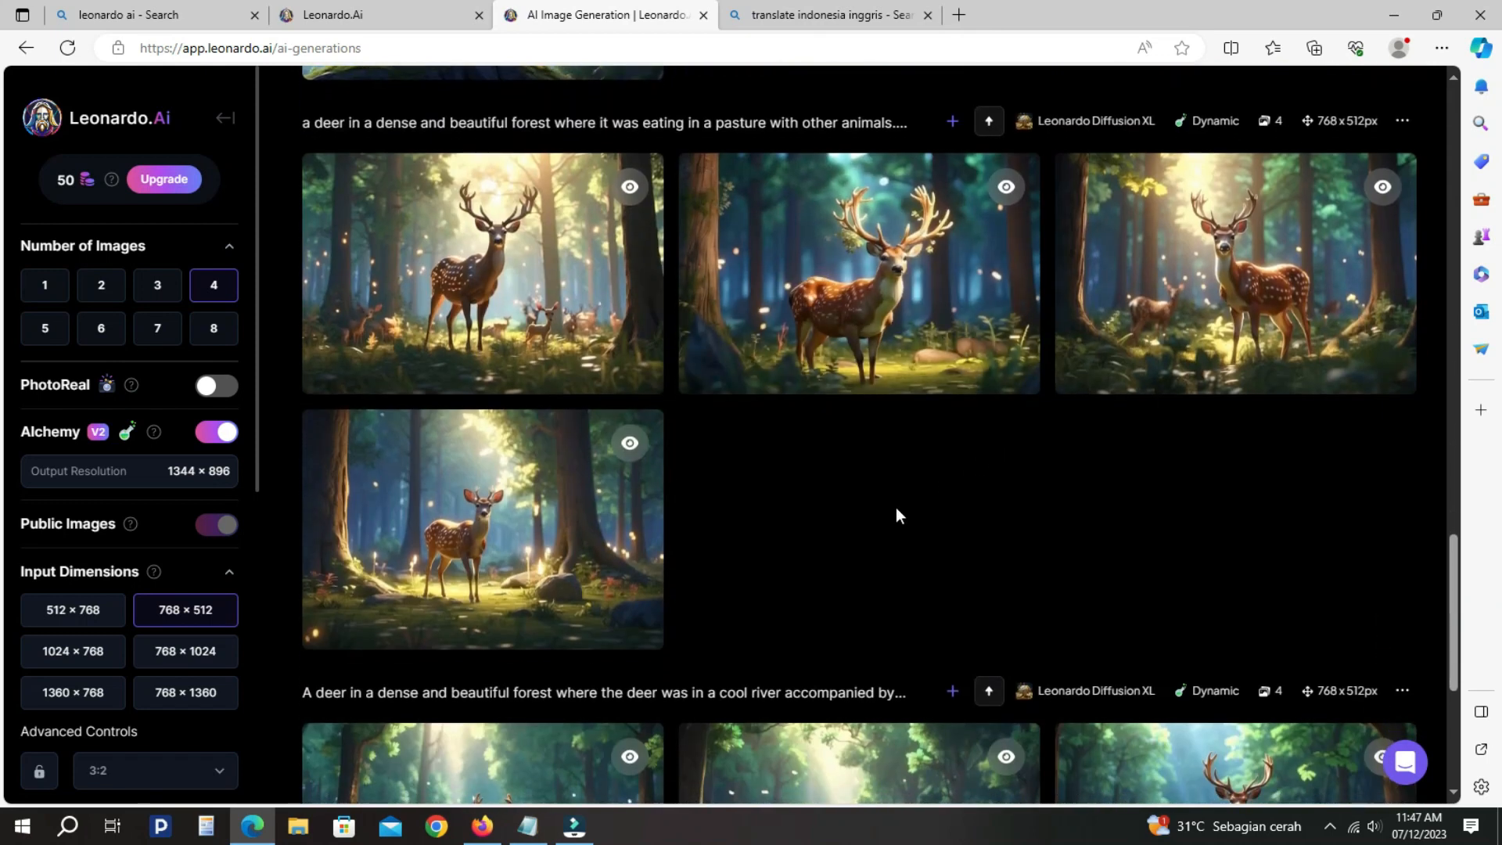
Compare the deer images from the forest, river and mountain prompts with those generated from the Indonesian prompt in the generation history
scroll(864, 543, "down", 1)
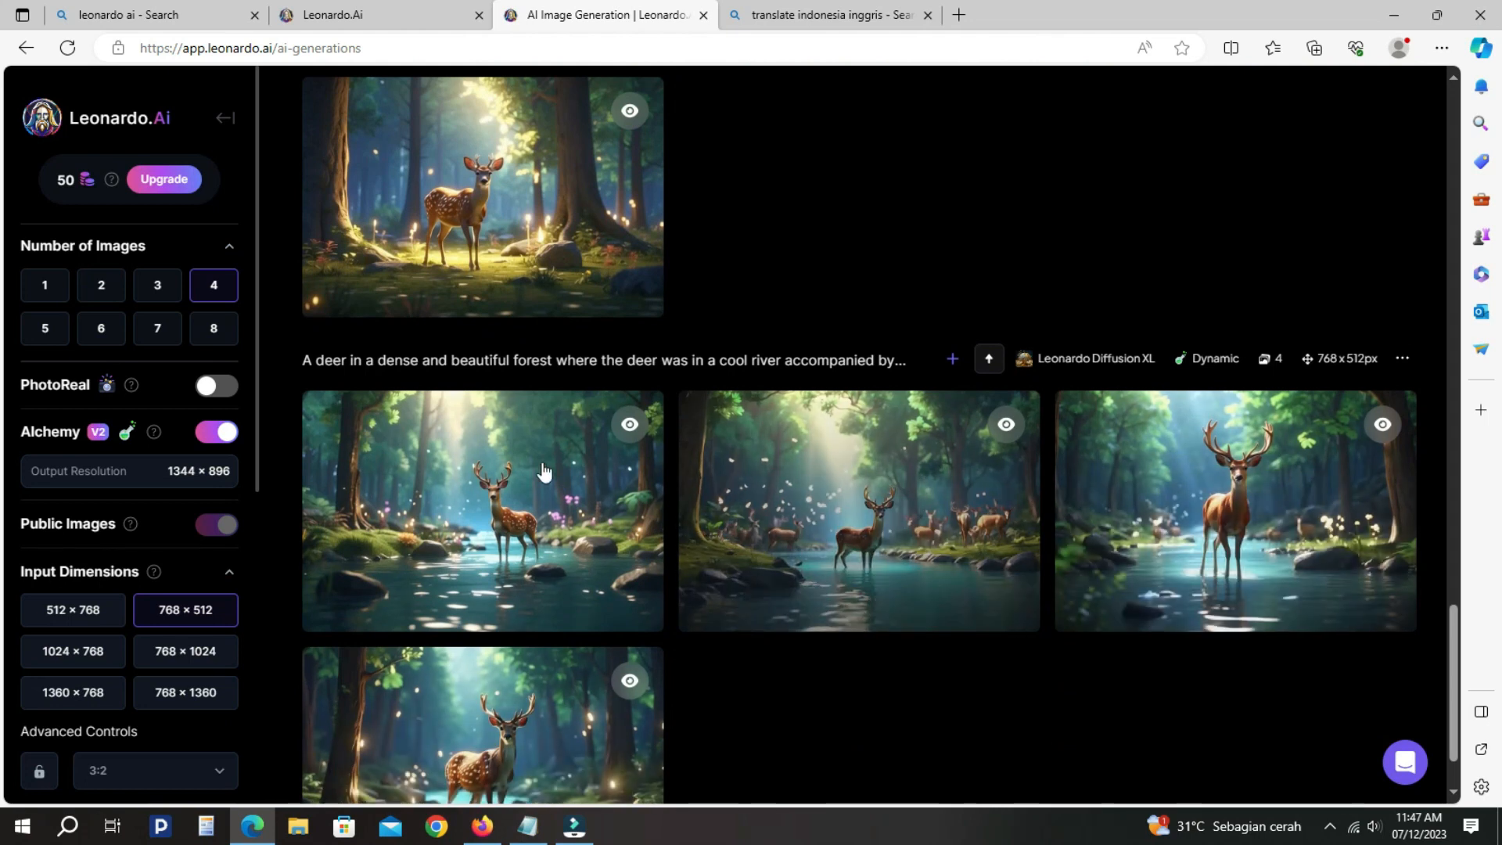
scroll(543, 473, "up", 4)
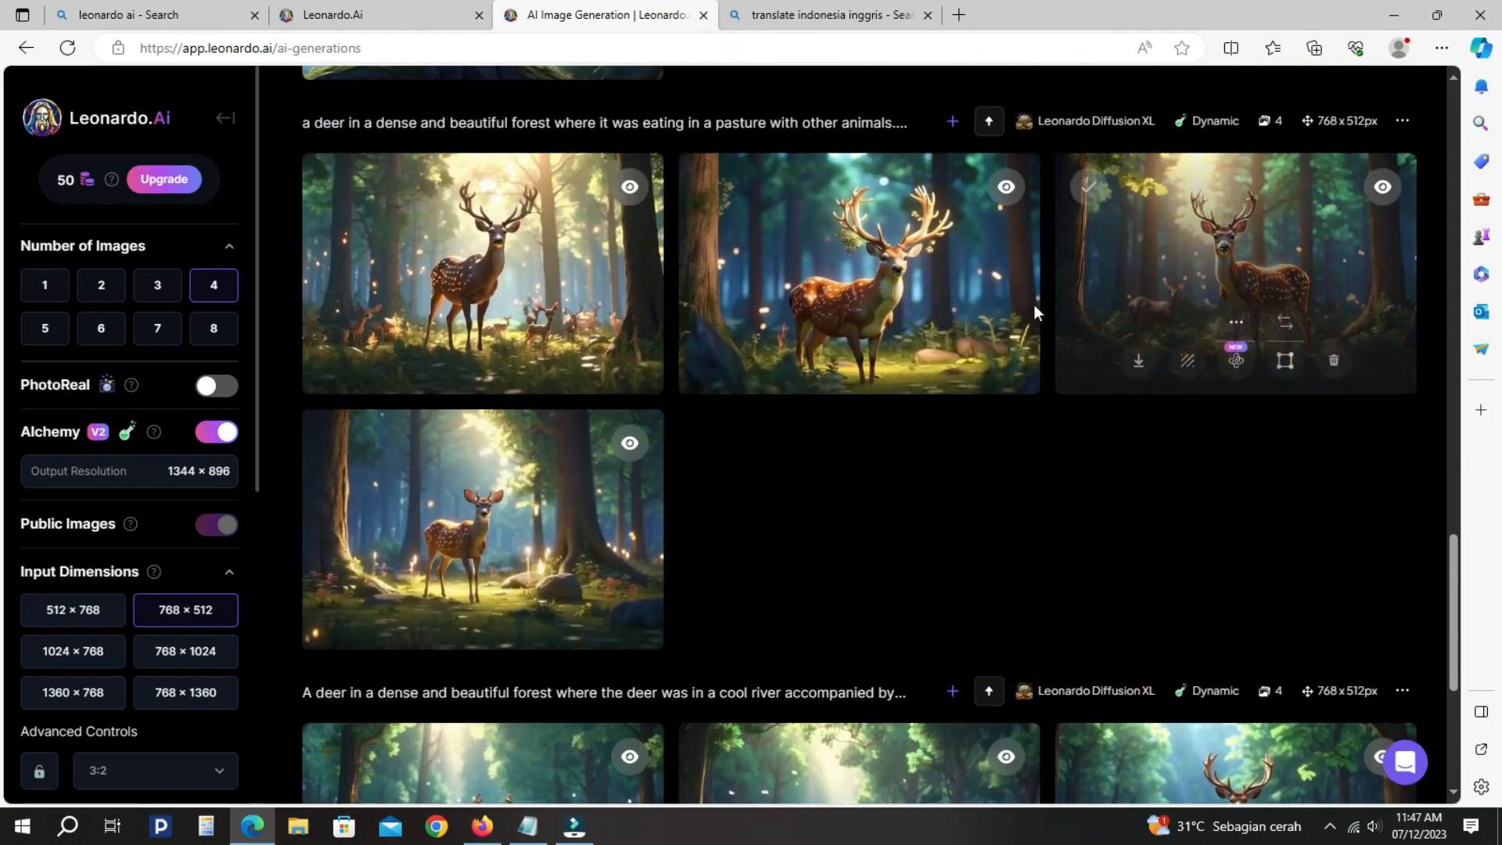
scroll(1116, 427, "up", 4)
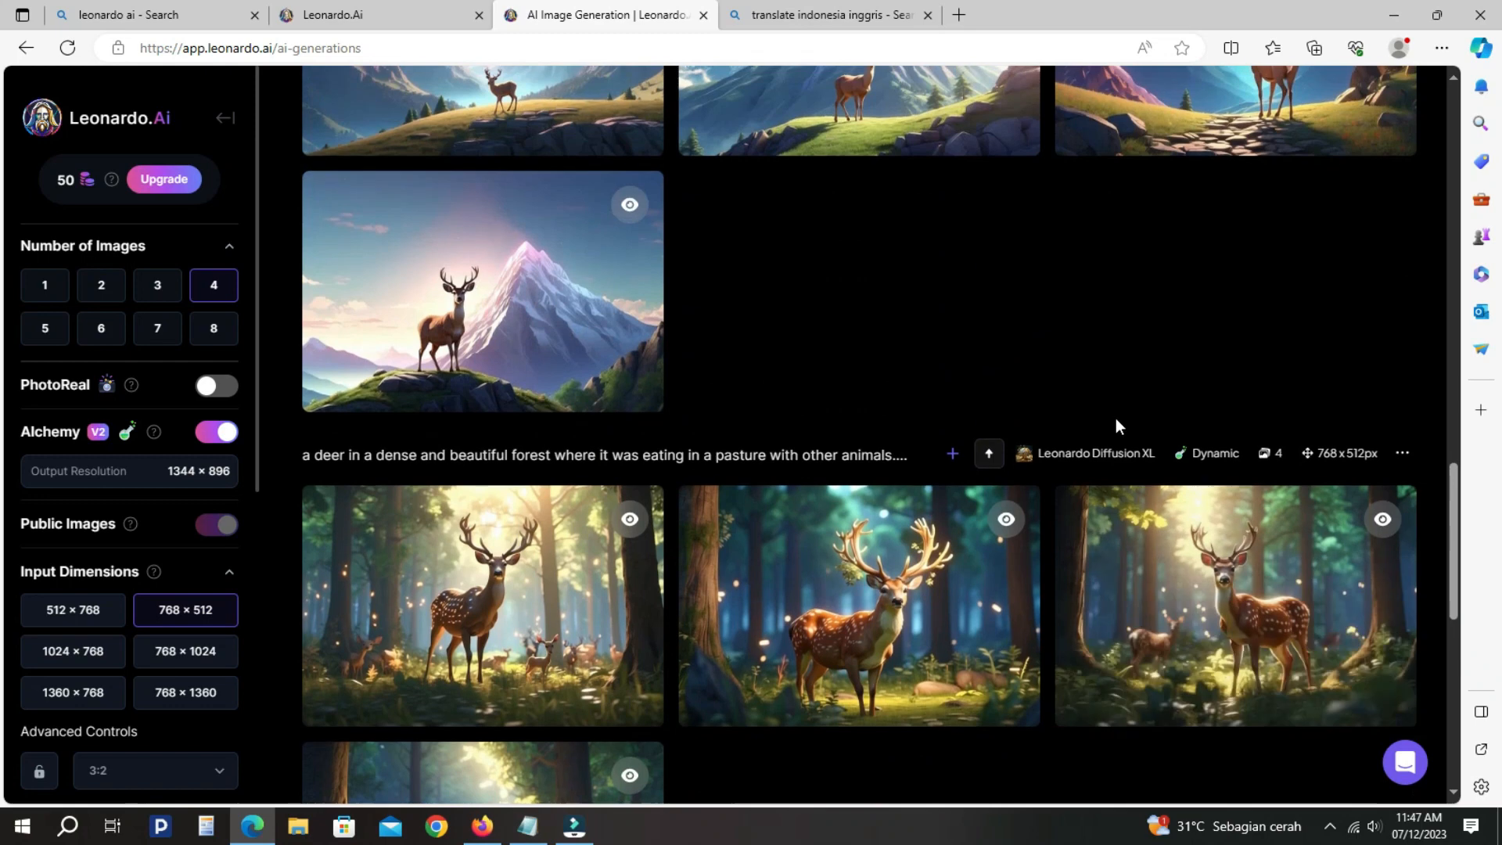
scroll(842, 295, "up", 4)
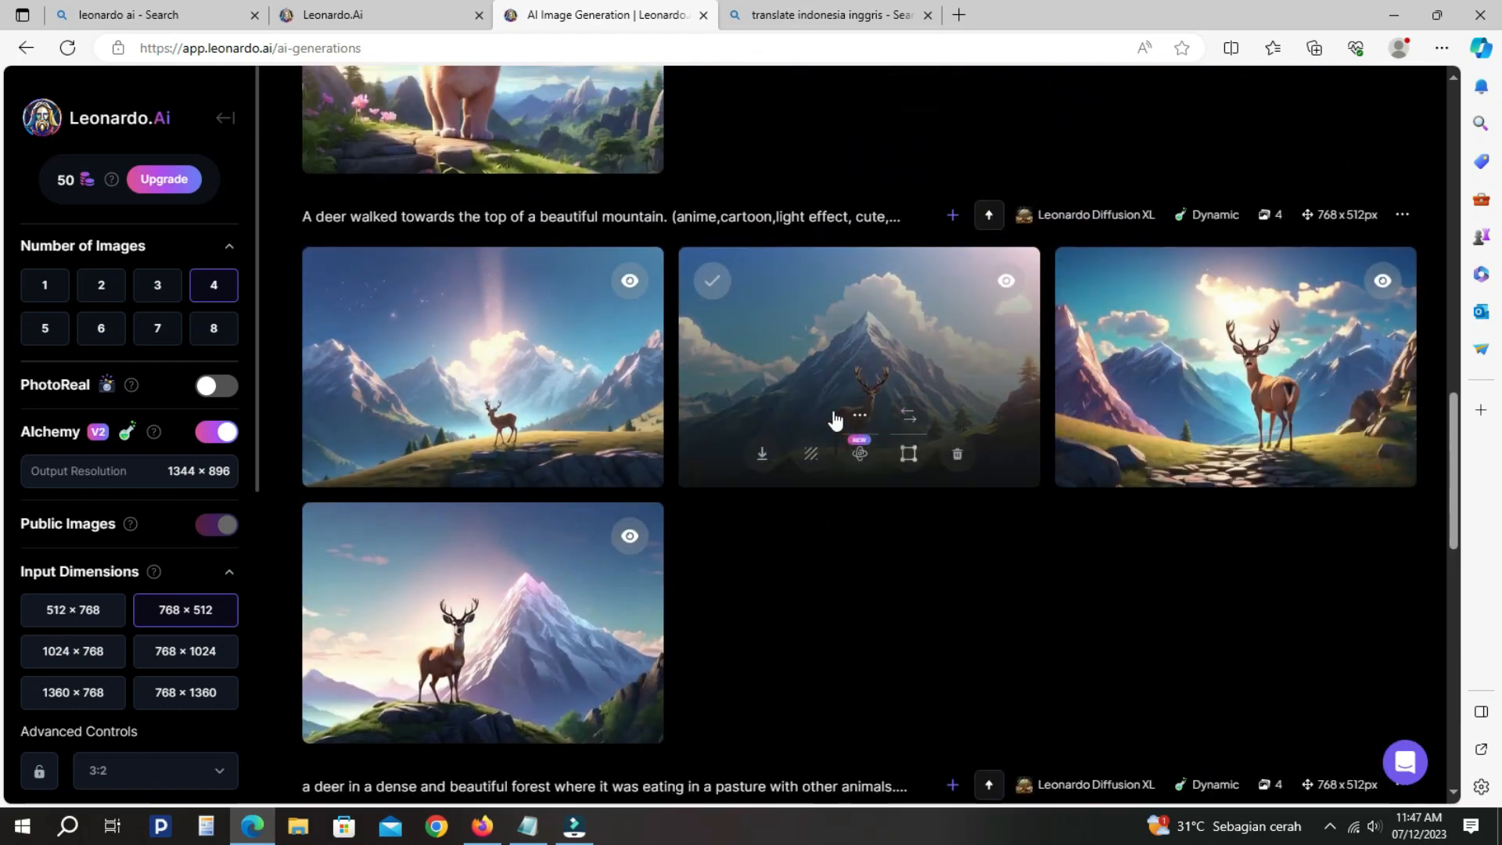
scroll(836, 421, "down", 8)
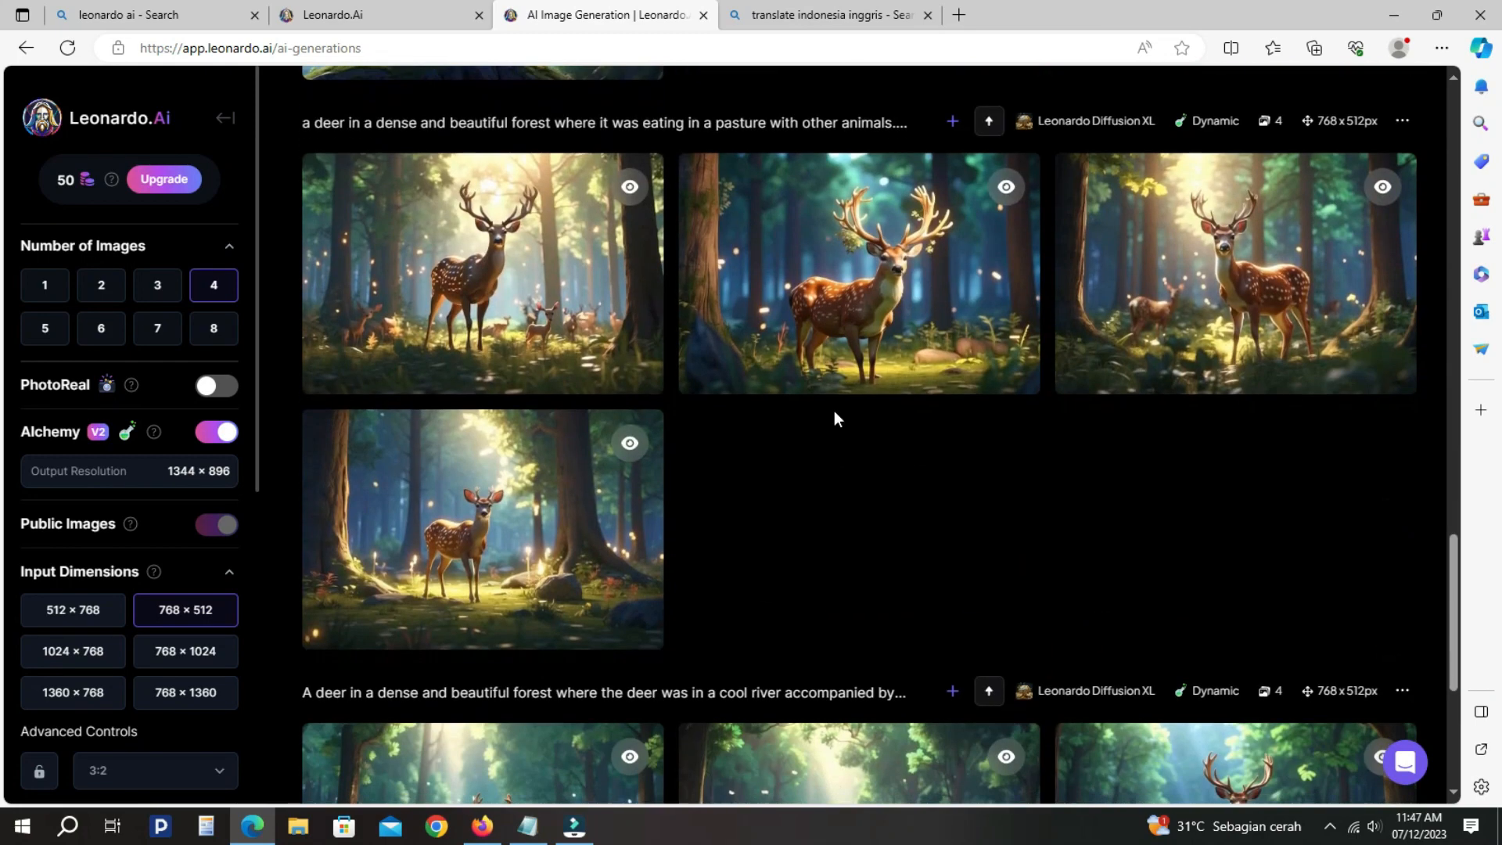
scroll(839, 403, "down", 4)
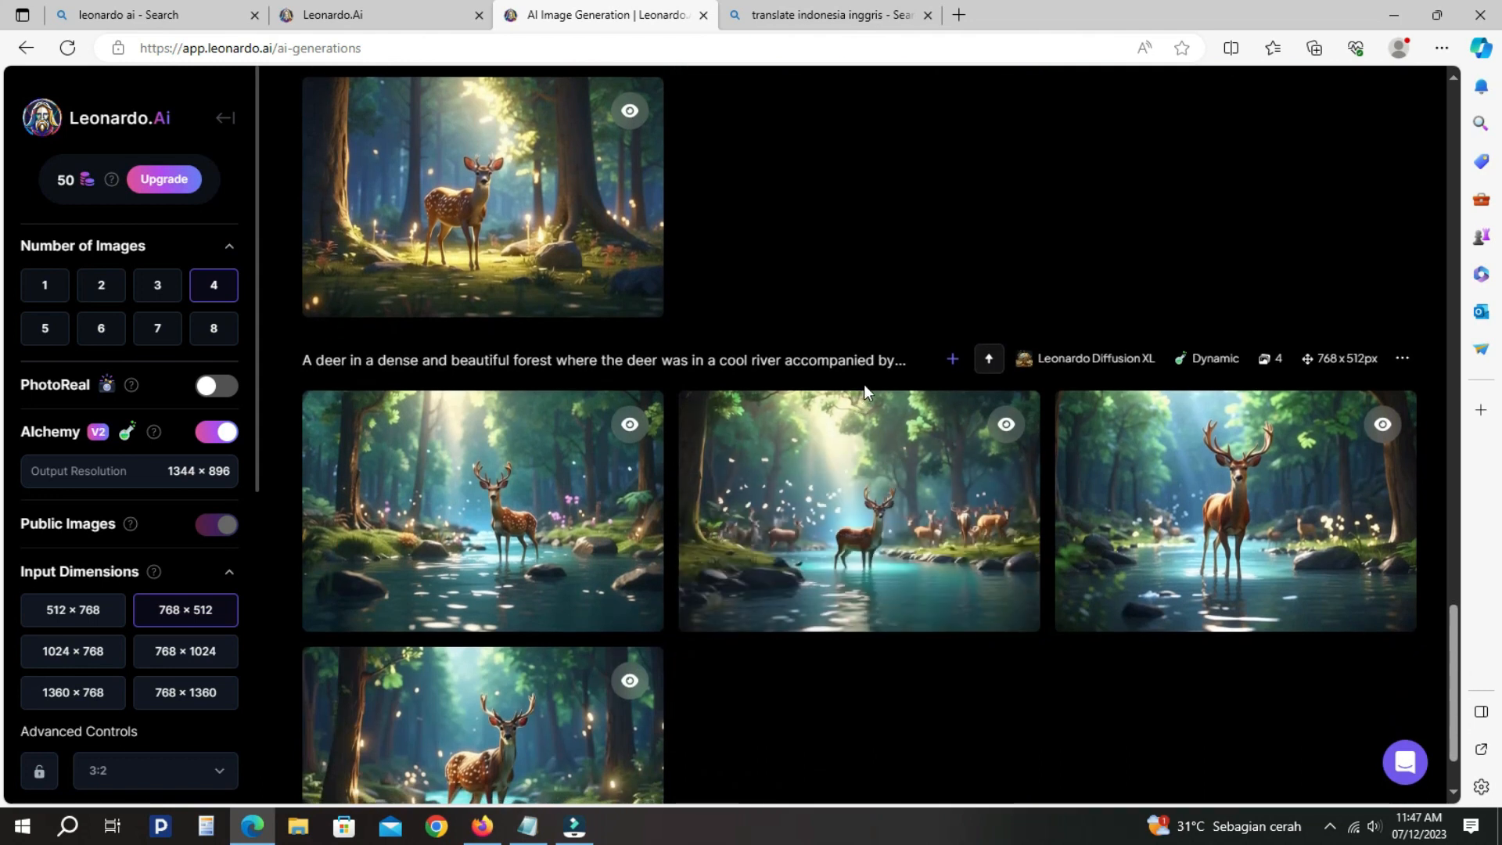
scroll(1064, 403, "down", 1)
scroll(784, 715, "up", 7)
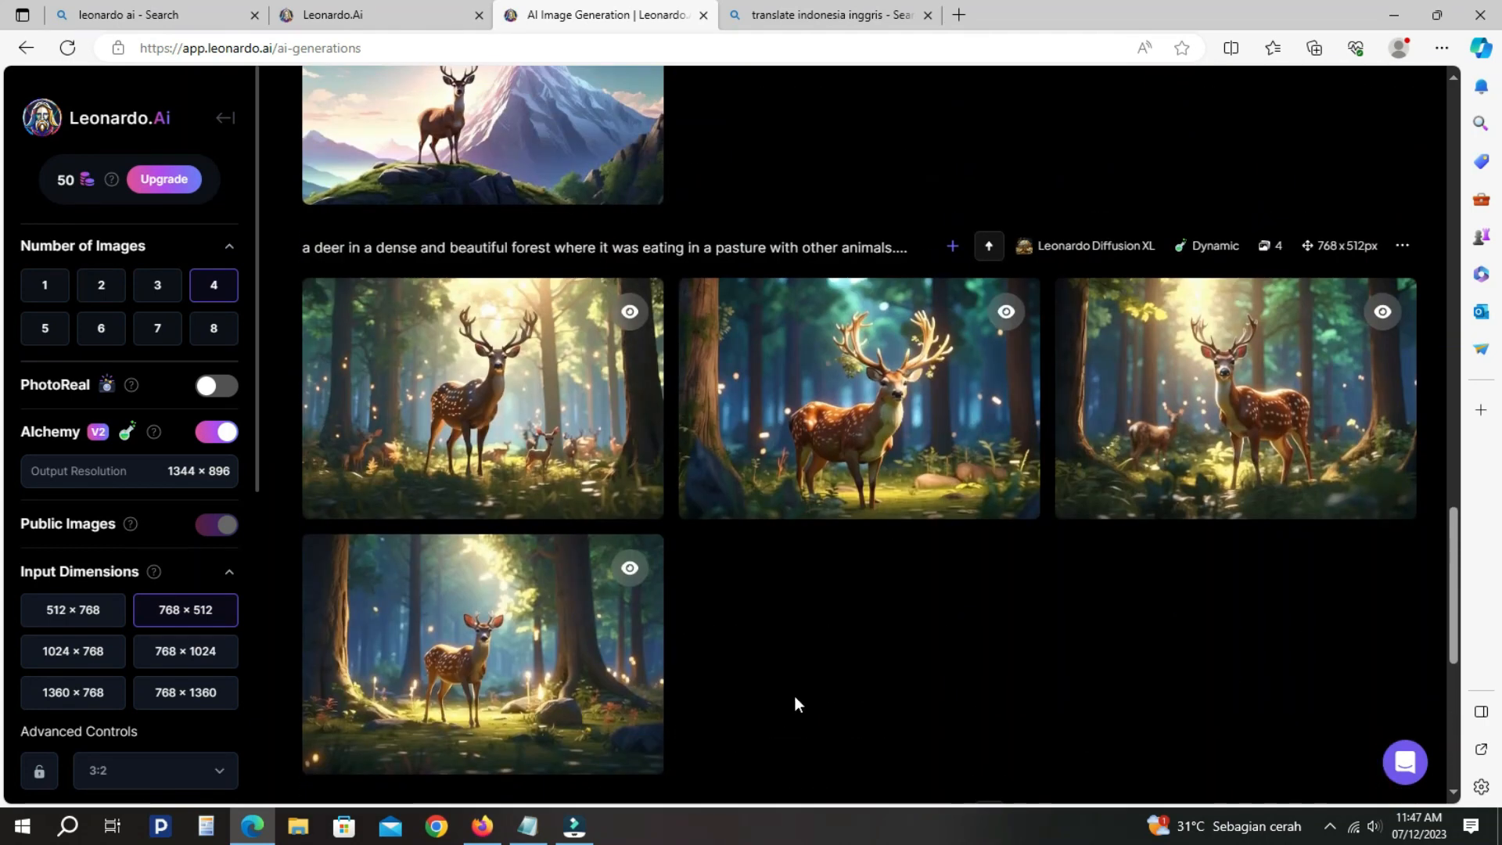
scroll(820, 646, "up", 7)
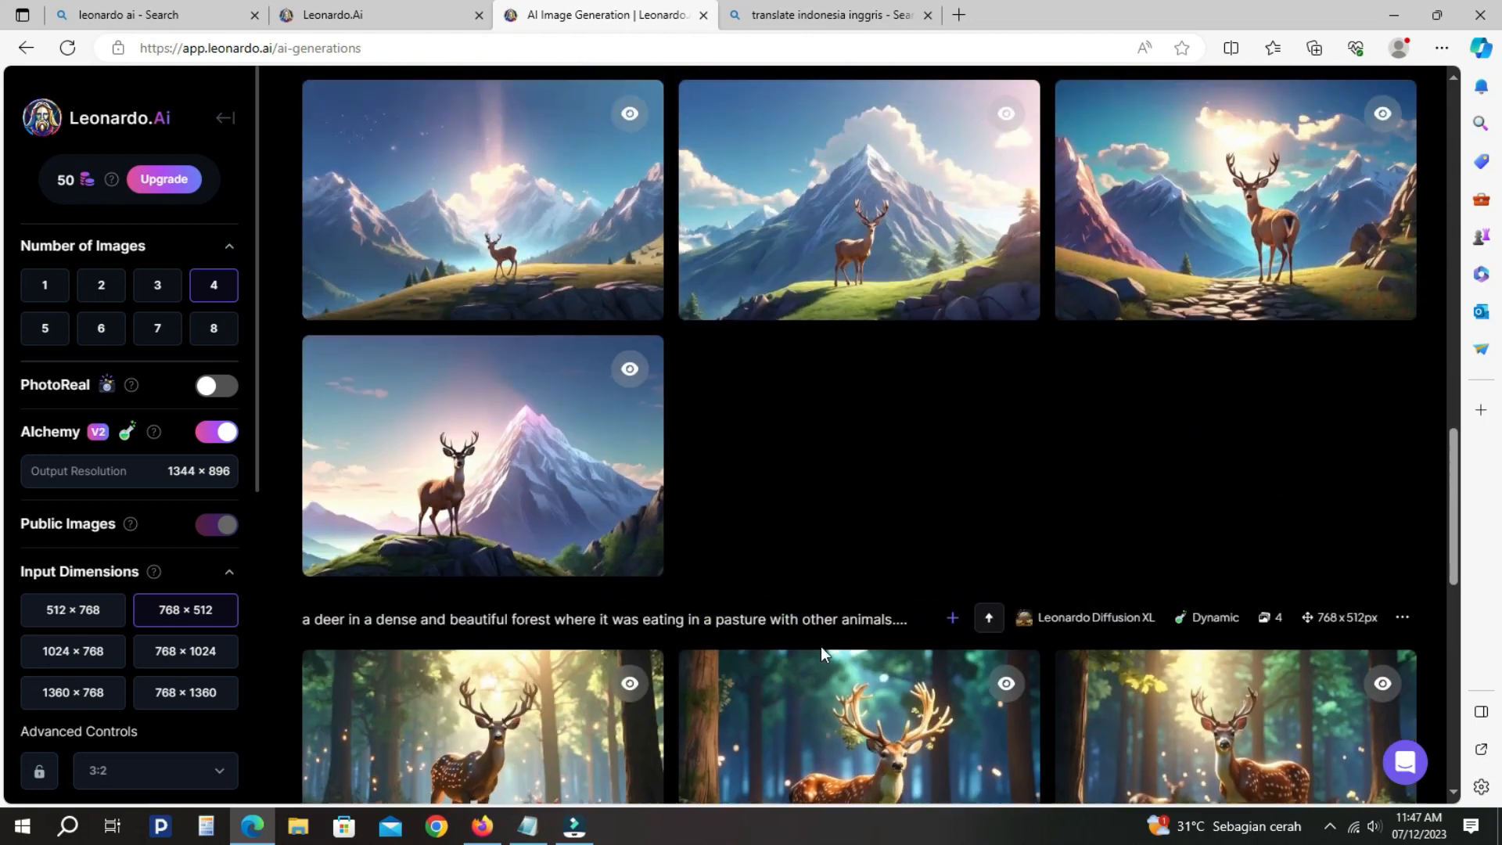
scroll(820, 646, "up", 8)
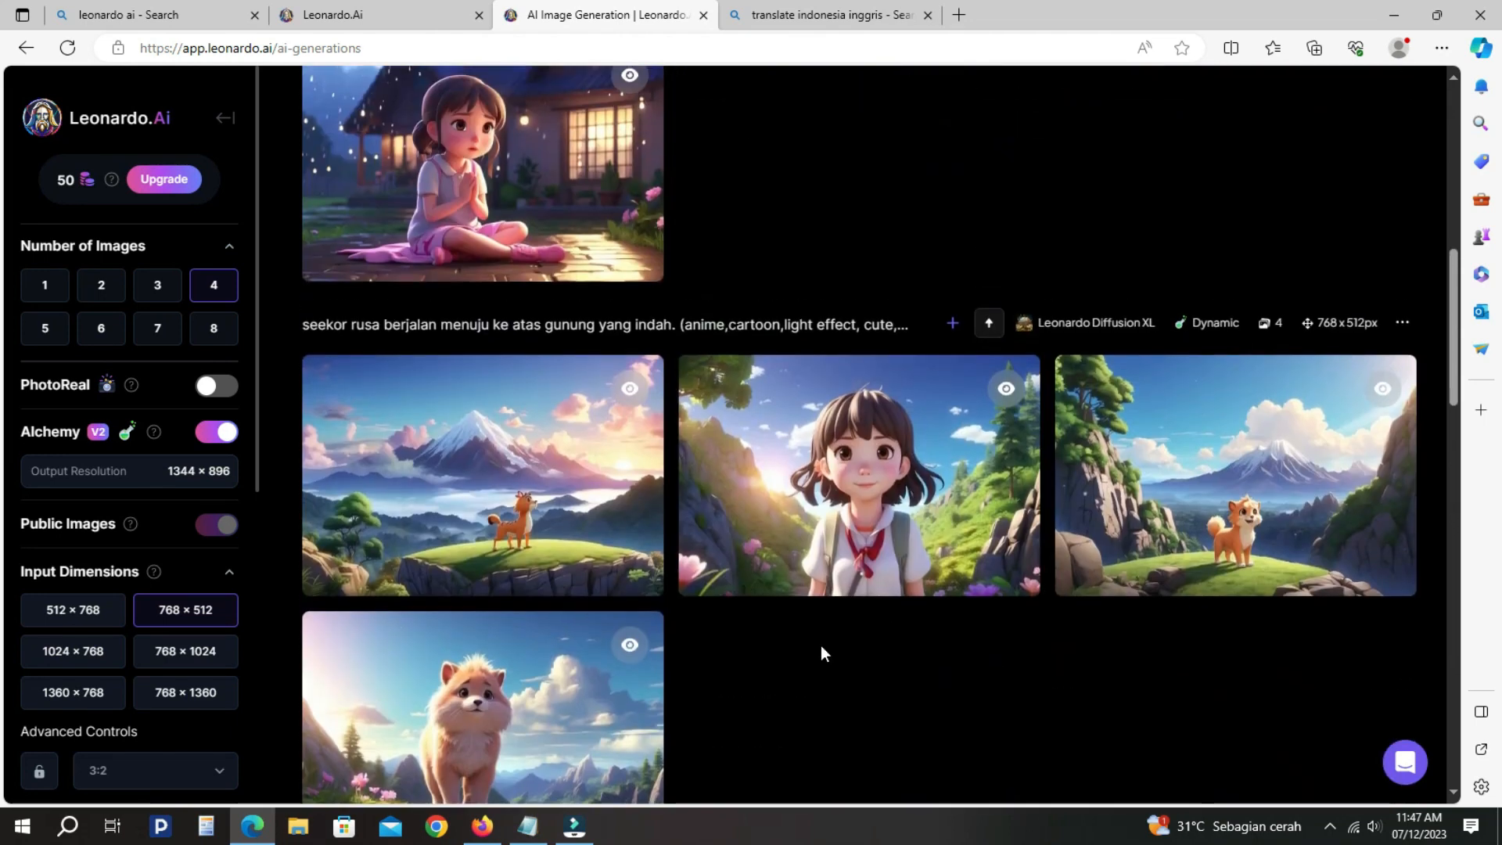